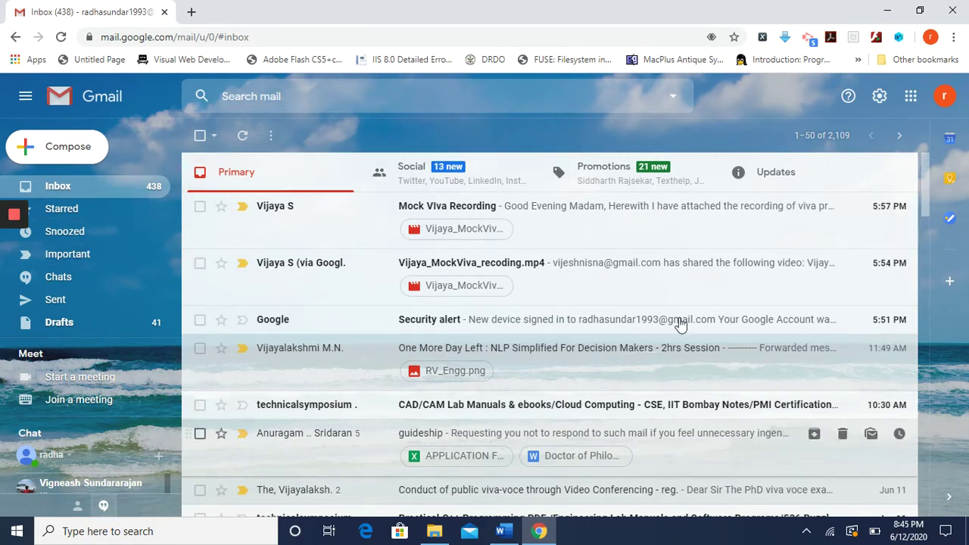
Open Google Classroom from the Google apps available in Gmail
{"action": "left_click", "coordinate": [912, 96]}
{"action": "scroll", "coordinate": [899, 227], "scroll_direction": "down", "scroll_amount": 2}
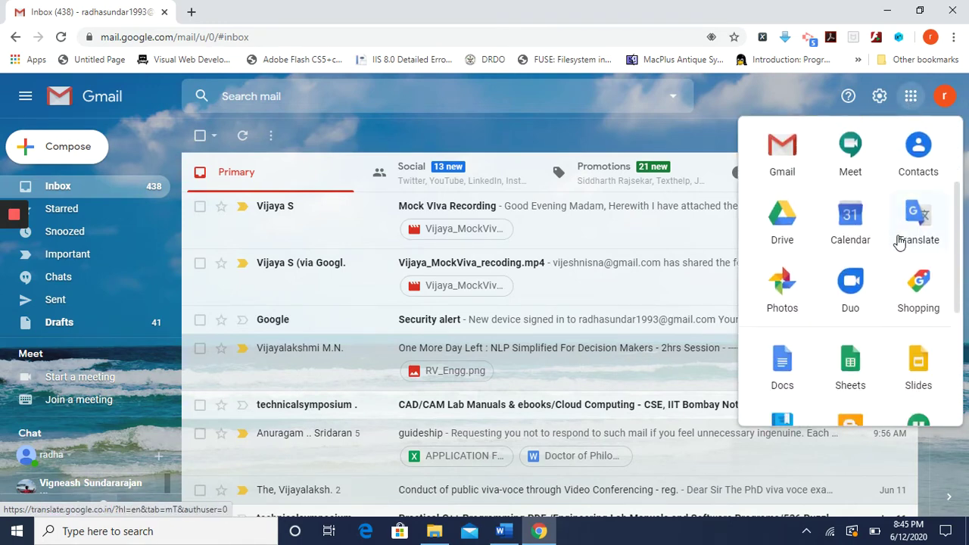
{"action": "scroll", "coordinate": [900, 242], "scroll_direction": "down", "scroll_amount": 3}
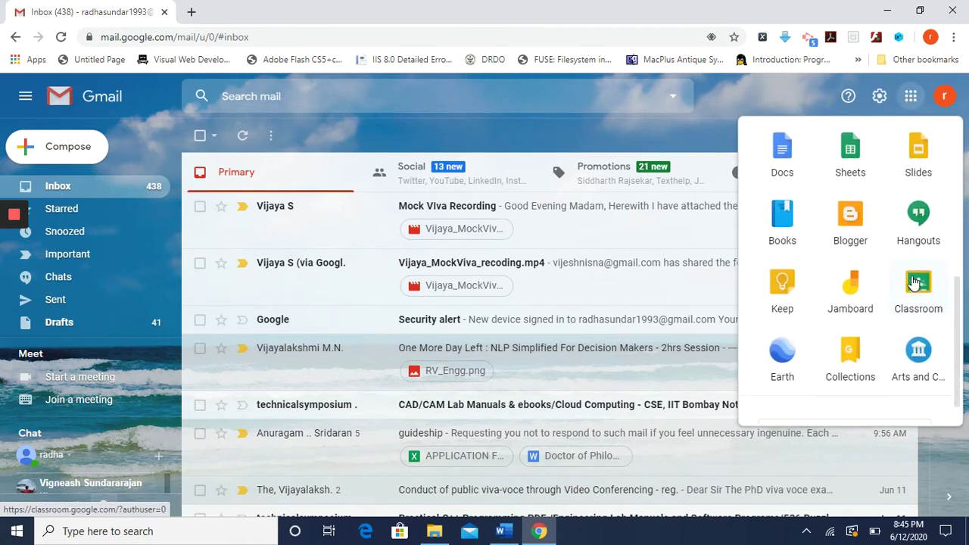
{"action": "left_click", "coordinate": [919, 301]}
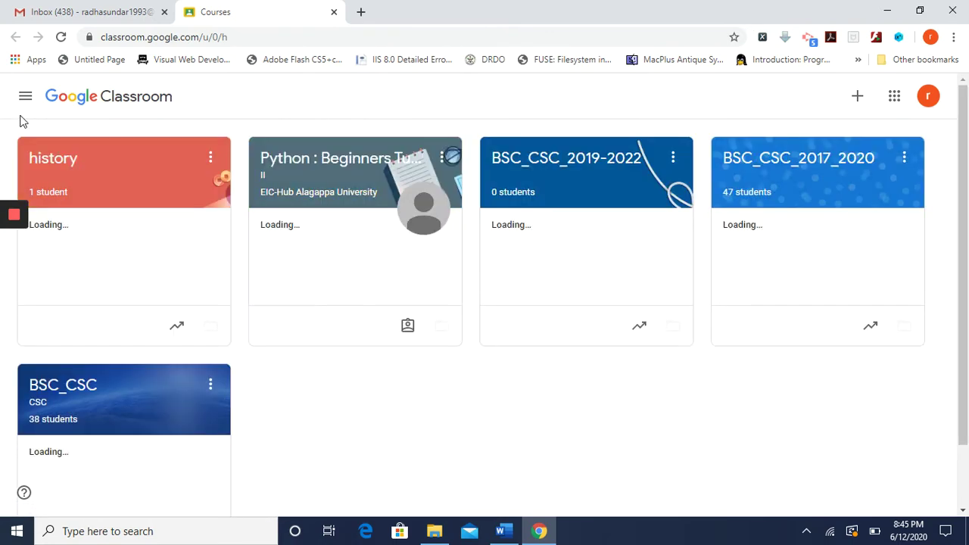
Start creating a new class and accept the notice about using Classroom at a school or university with students
{"action": "mouse_move", "coordinate": [17, 269]}
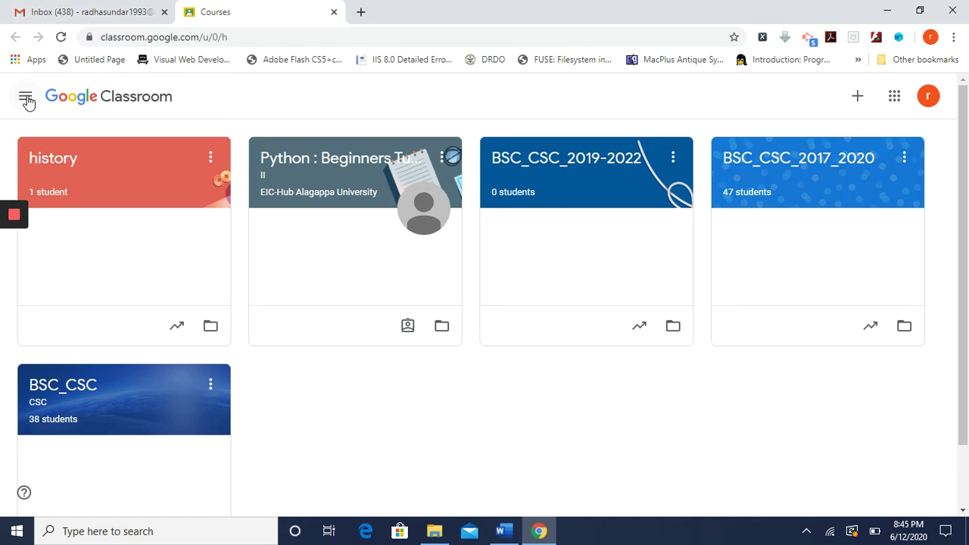
{"action": "left_click", "coordinate": [858, 100]}
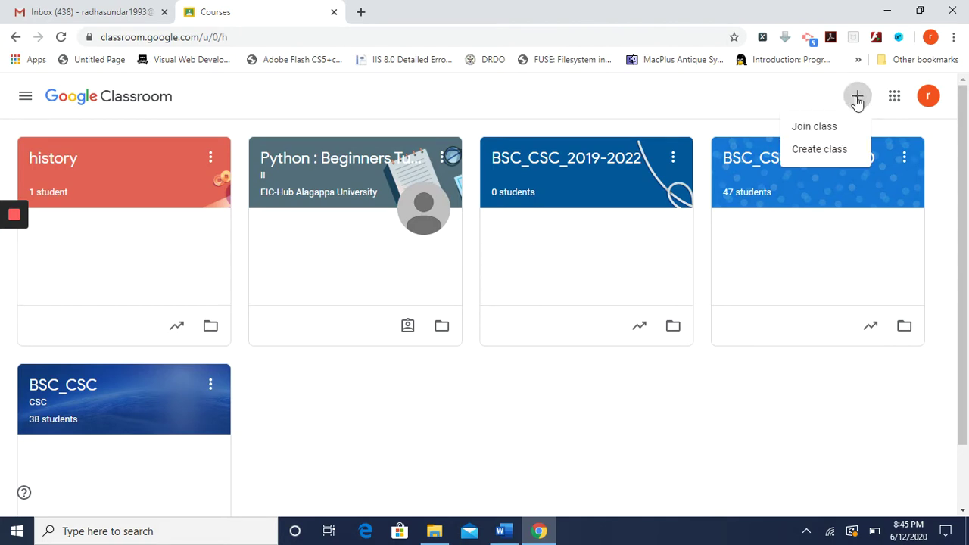
{"action": "left_click", "coordinate": [833, 156]}
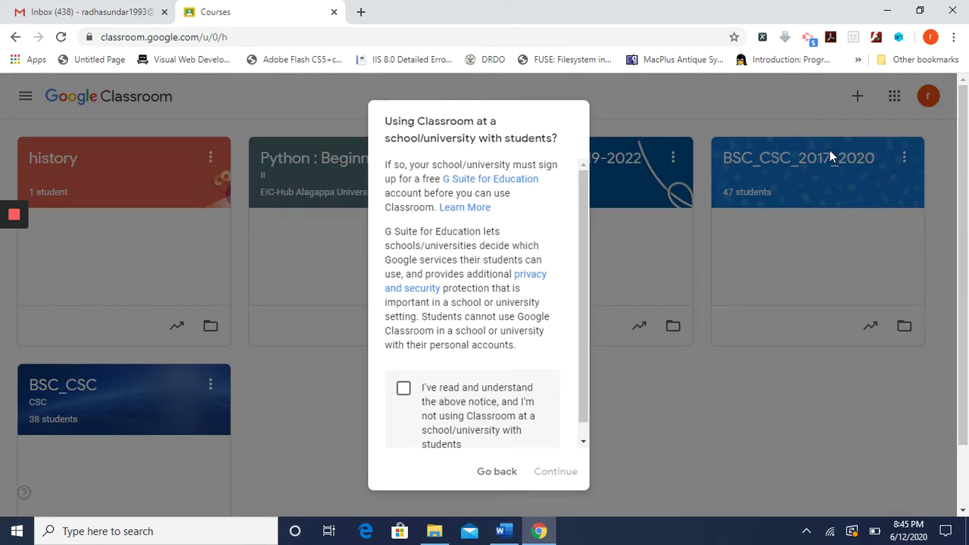
{"action": "left_click", "coordinate": [403, 390]}
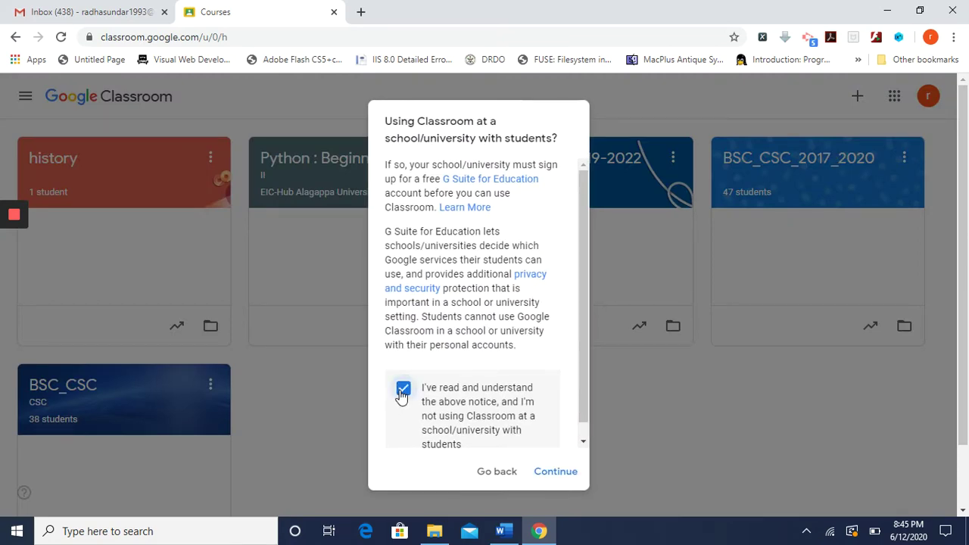
{"action": "left_click", "coordinate": [542, 473]}
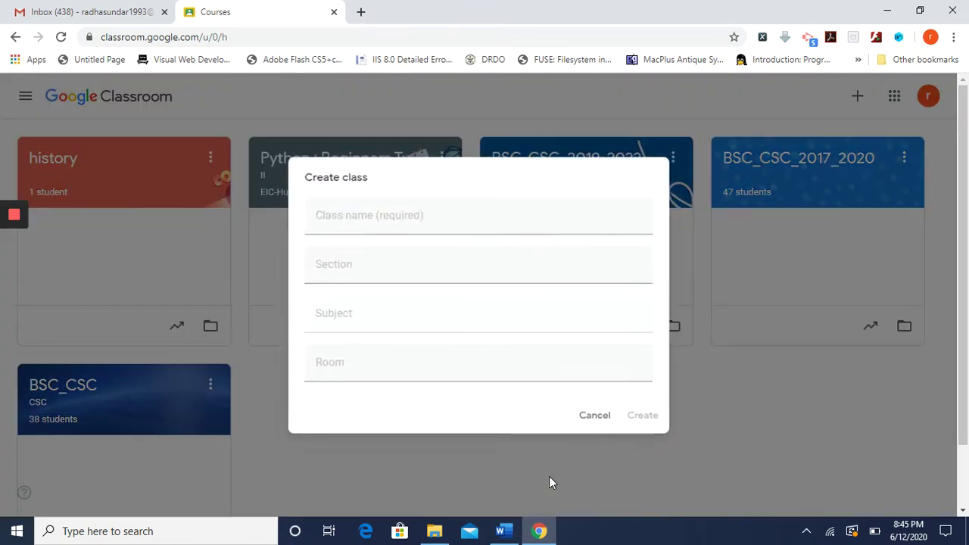
Create a class named "mathematics class" with the subject "integral calculus" and room 9, leaving the section empty
{"action": "left_click", "coordinate": [361, 212]}
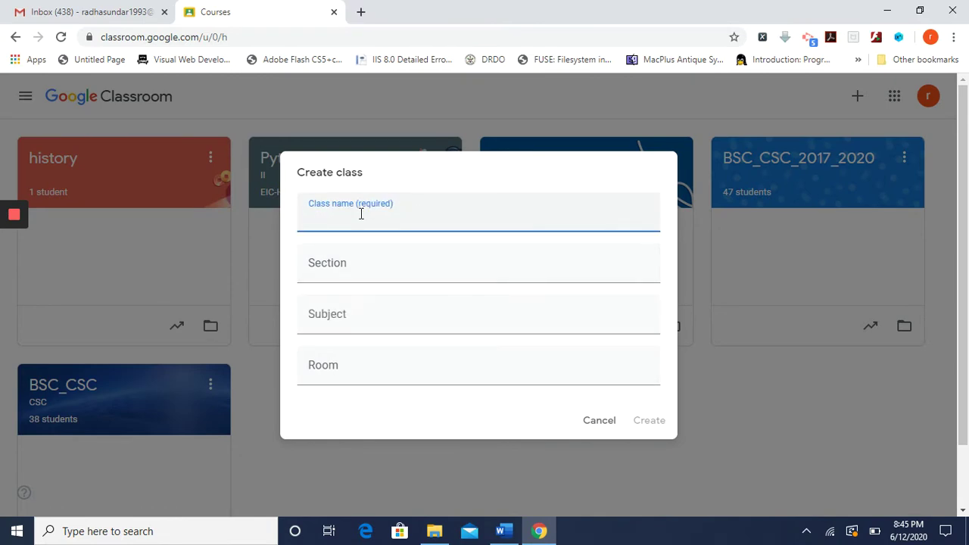
{"action": "type", "text": "mathemat"}
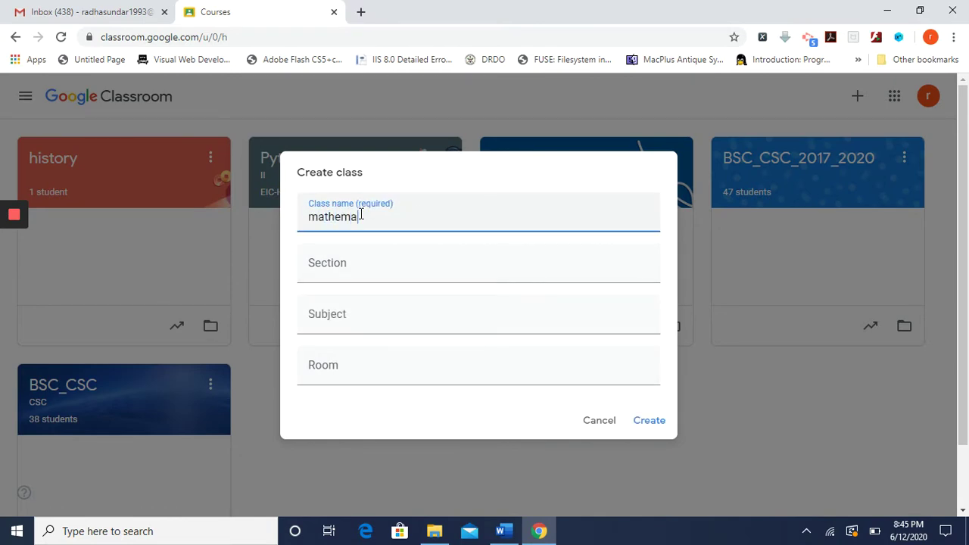
{"action": "type", "text": "ics class"}
{"action": "left_click", "coordinate": [352, 263]}
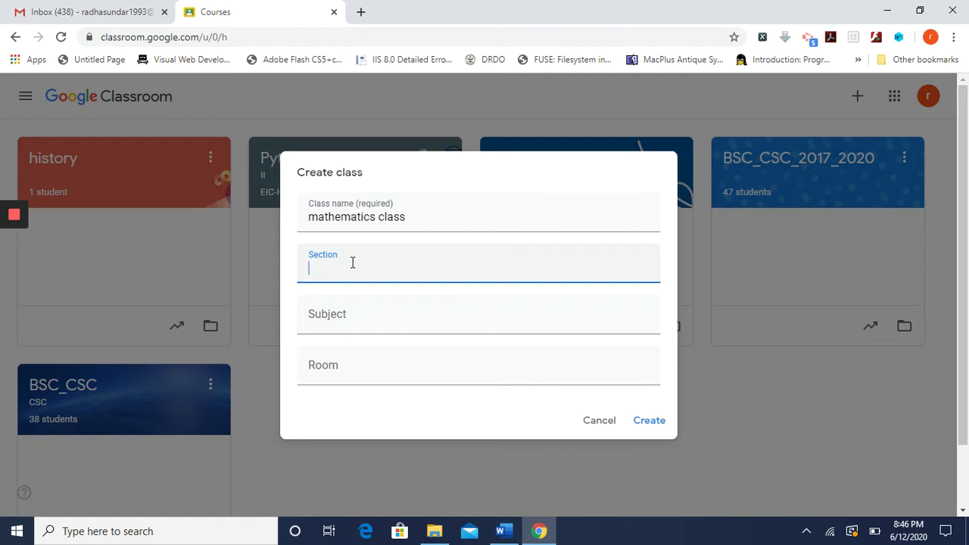
{"action": "left_click", "coordinate": [357, 310]}
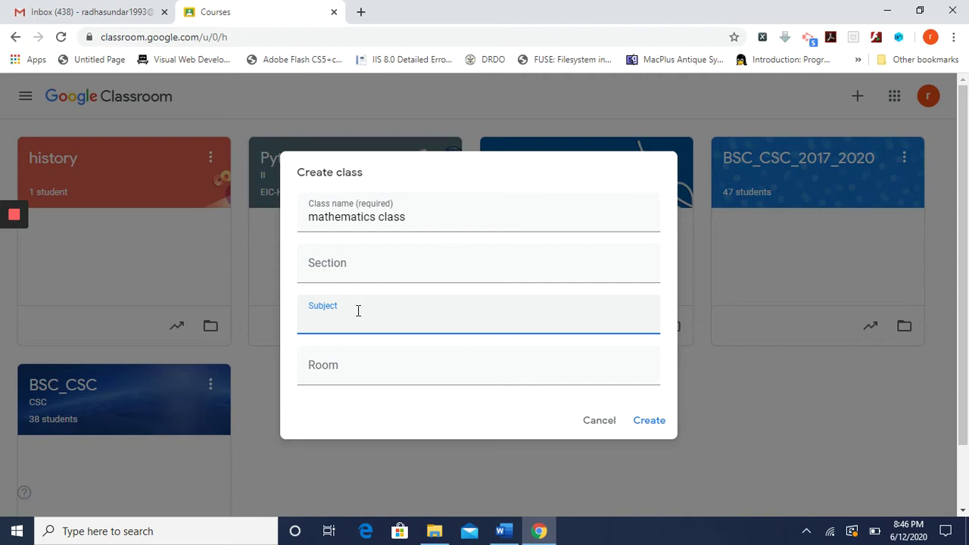
{"action": "type", "text": "int"}
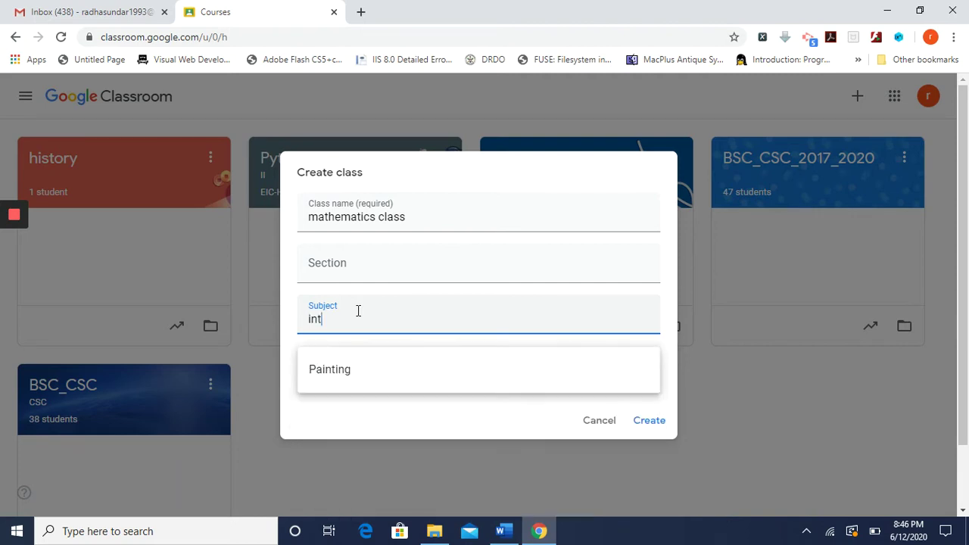
{"action": "type", "text": "egral"}
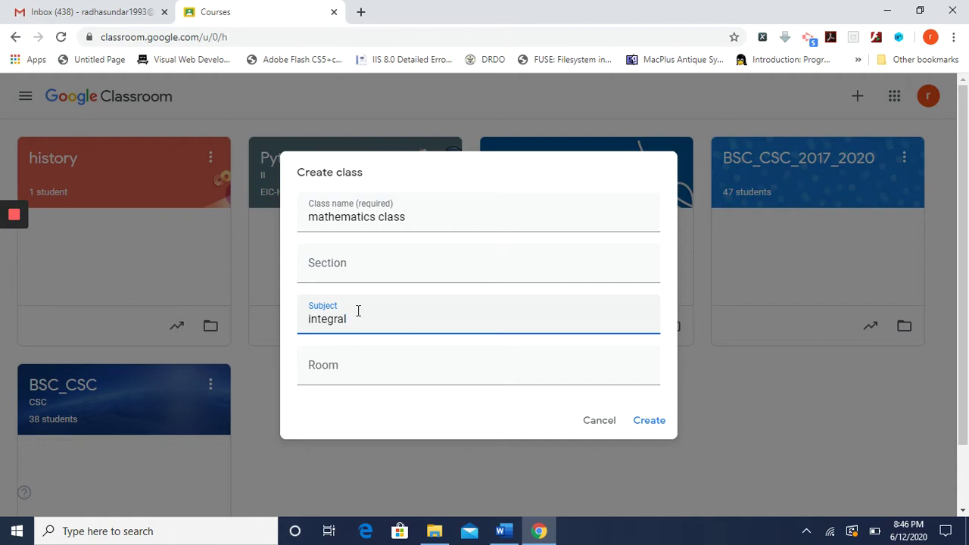
{"action": "type", "text": " calculus"}
{"action": "left_click", "coordinate": [340, 363]}
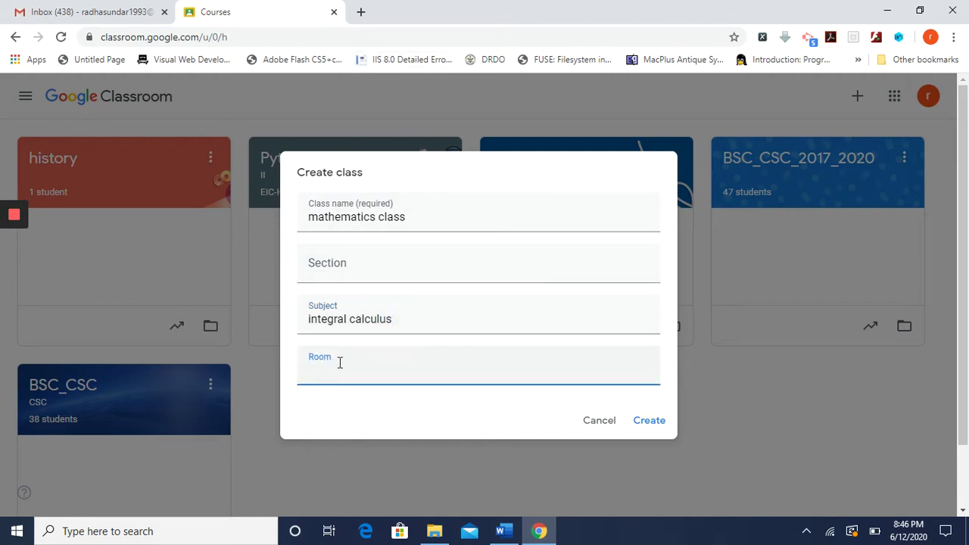
{"action": "type", "text": "9"}
{"action": "left_click", "coordinate": [649, 421]}
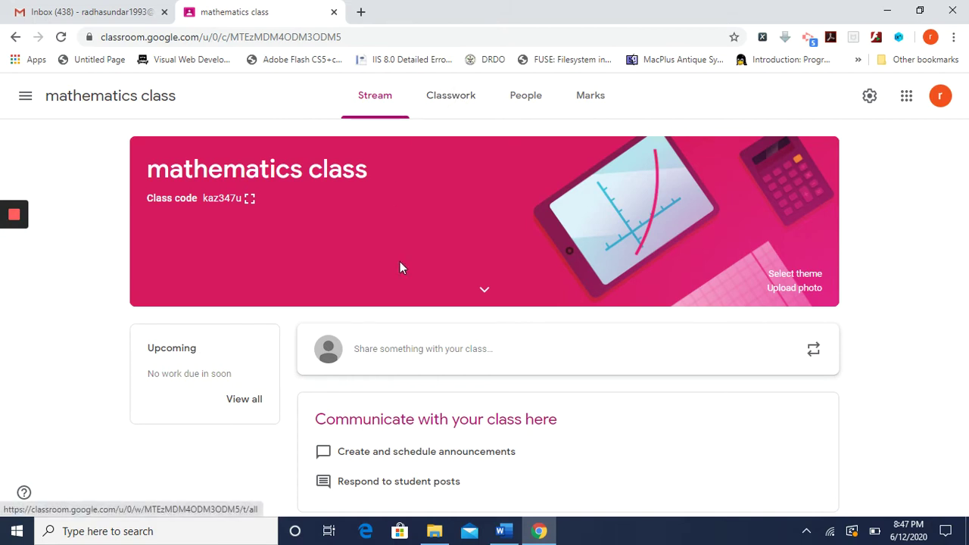
Create a quiz assignment in the classwork of the mathematics class and open its attached Blank Quiz form
{"action": "left_click", "coordinate": [463, 111]}
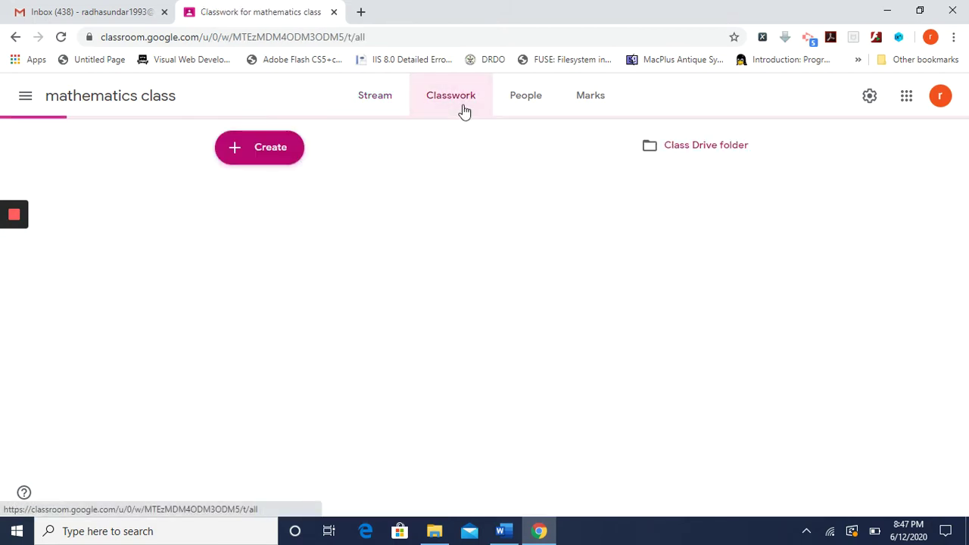
{"action": "left_click", "coordinate": [245, 153]}
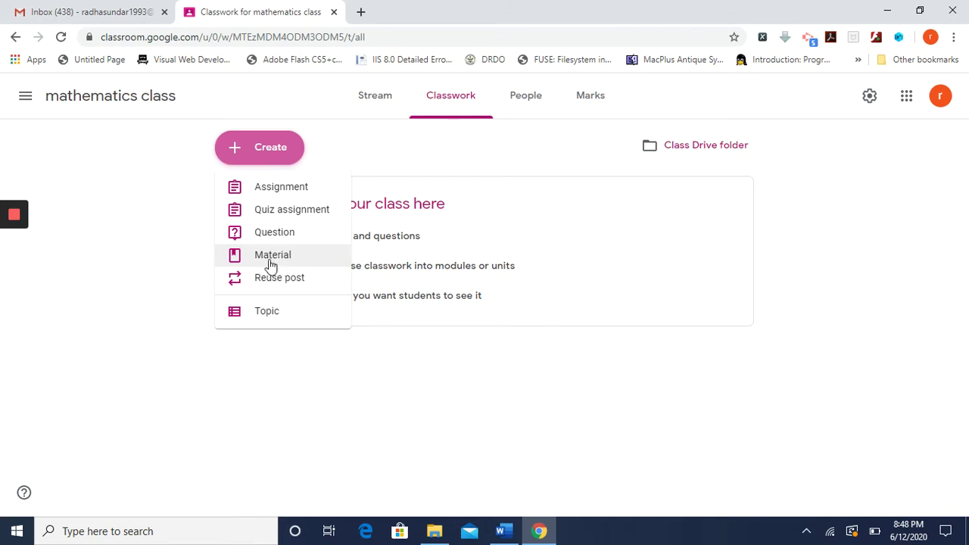
{"action": "left_click", "coordinate": [293, 211]}
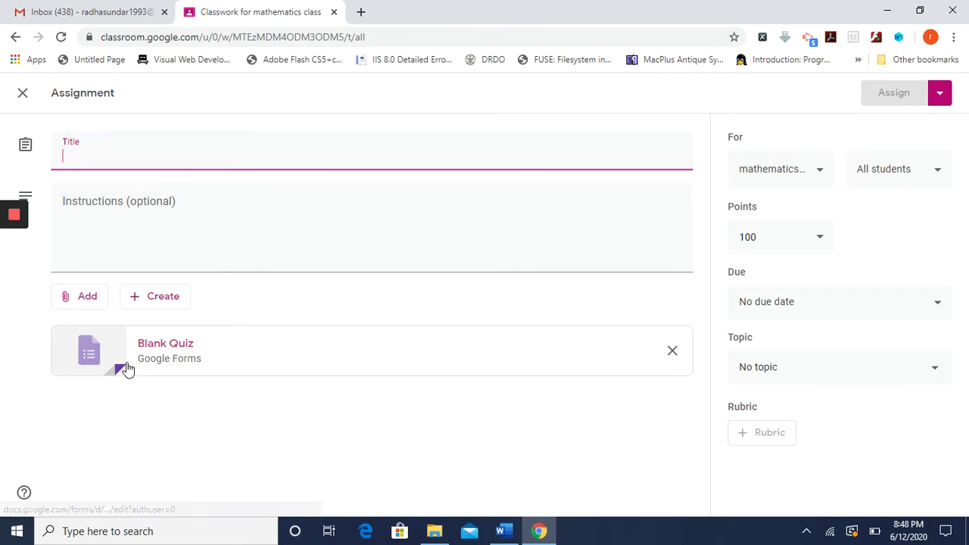
{"action": "left_click", "coordinate": [141, 302]}
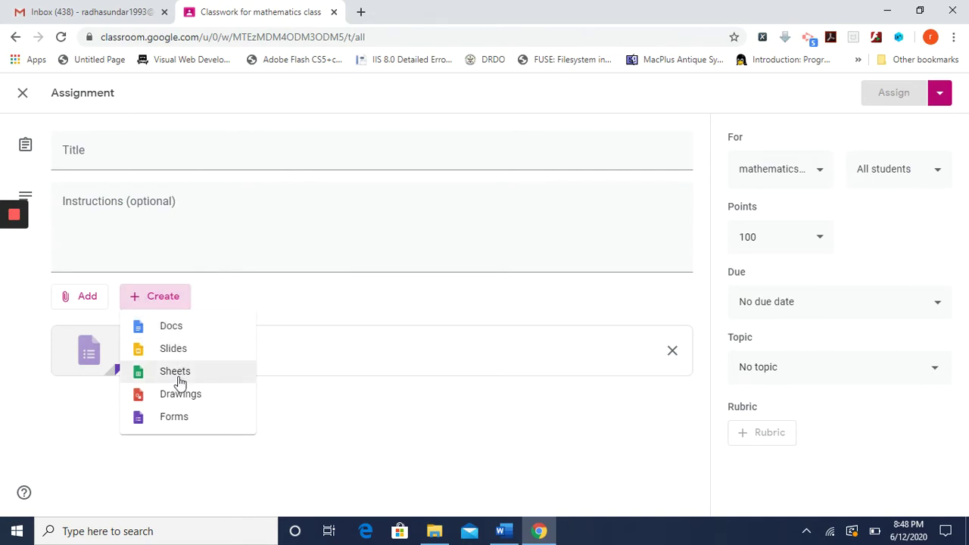
{"action": "left_click", "coordinate": [327, 442]}
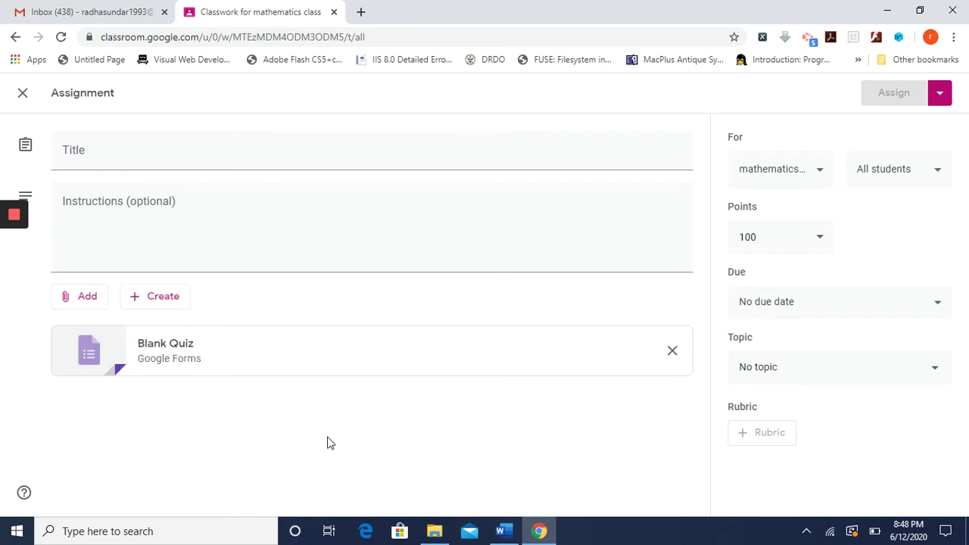
{"action": "left_click", "coordinate": [159, 360]}
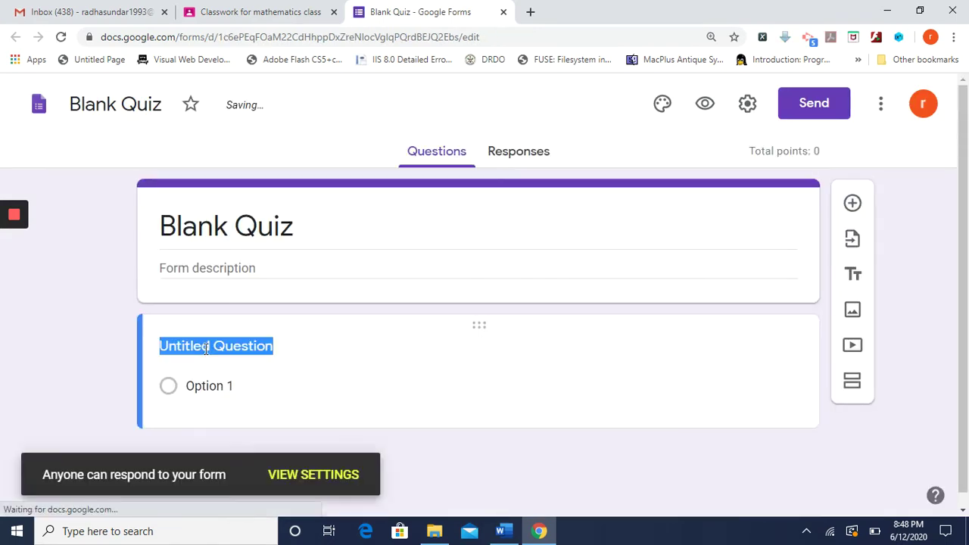
Set both the quiz form's title and its file name to "chapter1"
{"action": "left_click", "coordinate": [292, 235]}
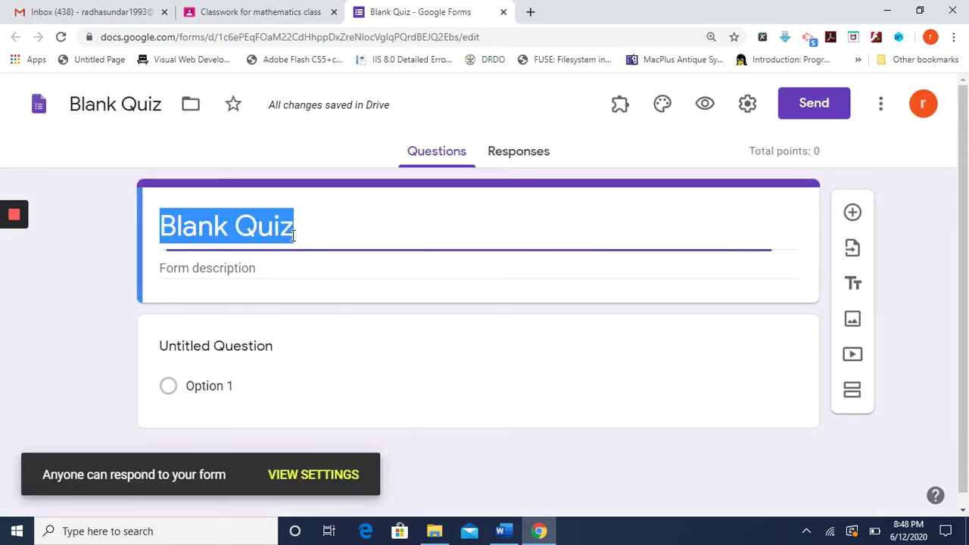
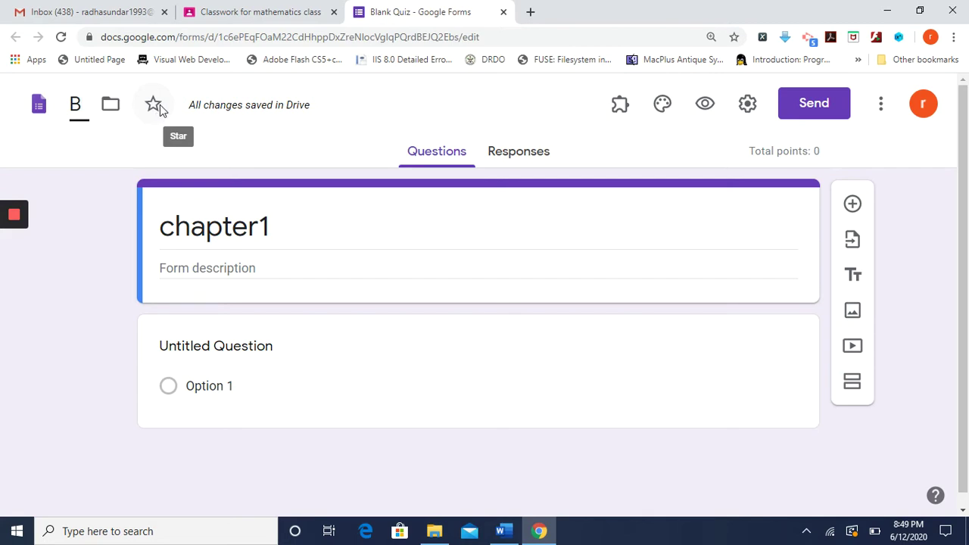
{"action": "key", "text": "BackSpace"}
{"action": "type", "text": "cha"}
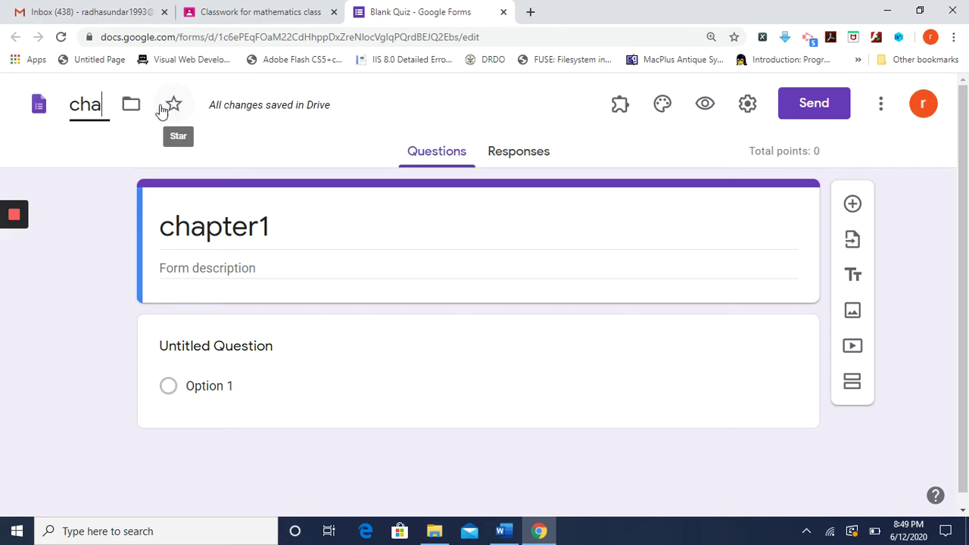
{"action": "type", "text": "pter1"}
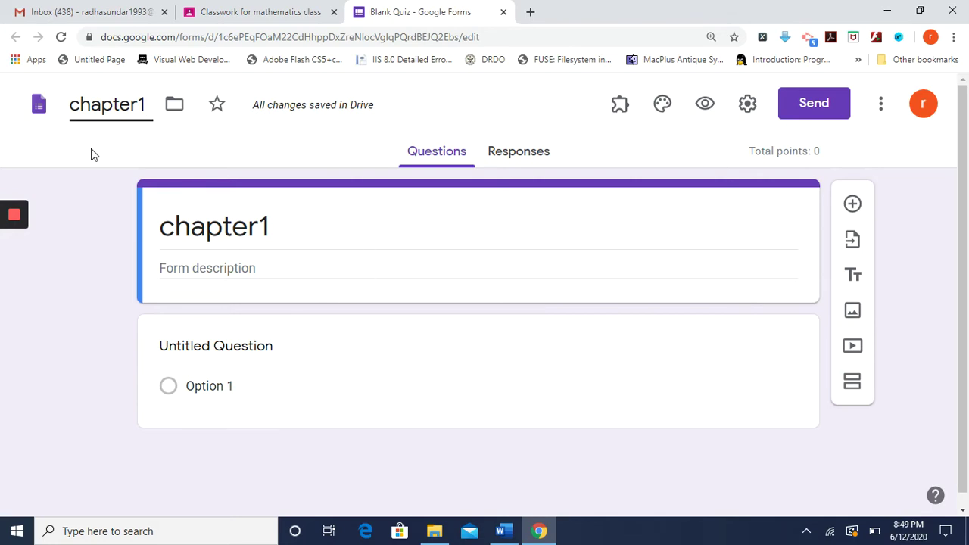
{"action": "left_click", "coordinate": [257, 274]}
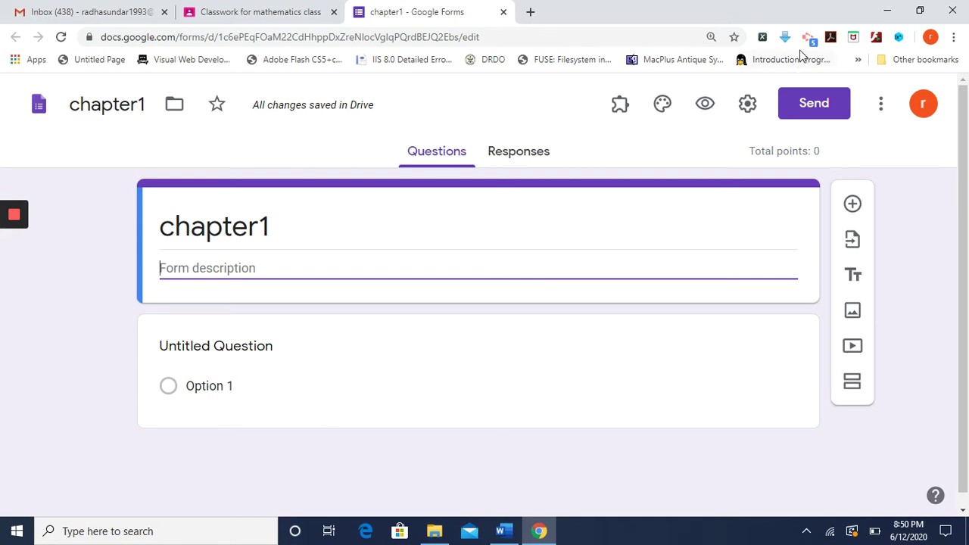
Switch to the question paper in Word, examine question 1 of the objective test, and return to the chapter1 form in Chrome
{"action": "left_click", "coordinate": [885, 16]}
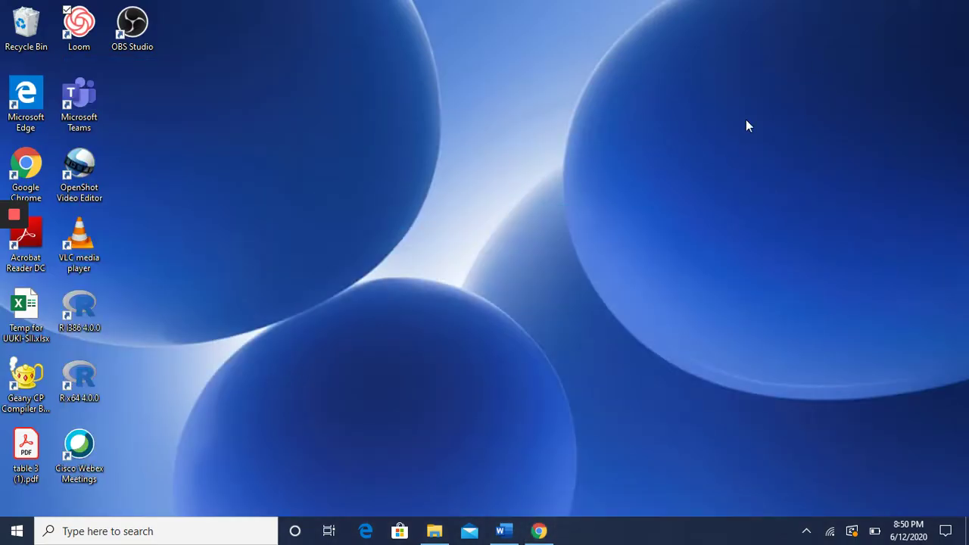
{"action": "left_click", "coordinate": [504, 531]}
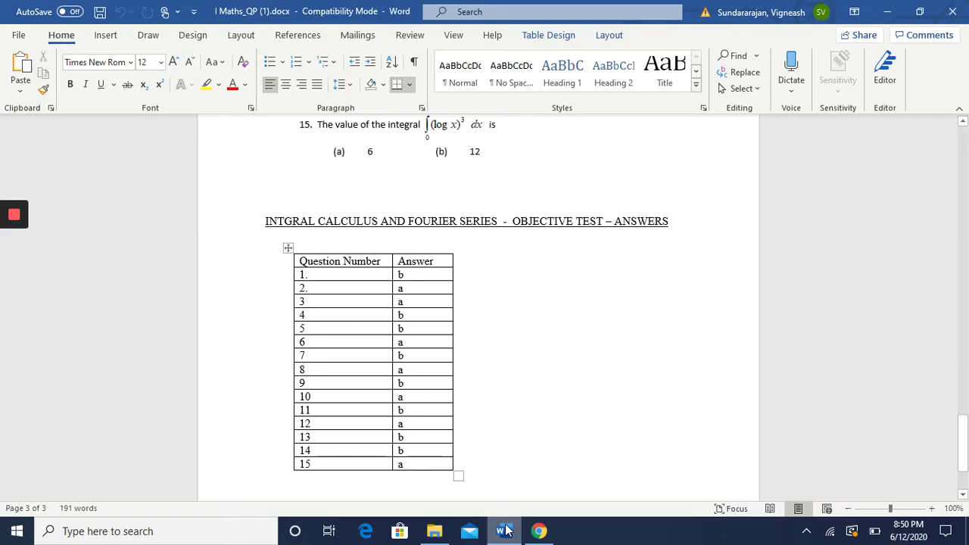
{"action": "left_click", "coordinate": [627, 413]}
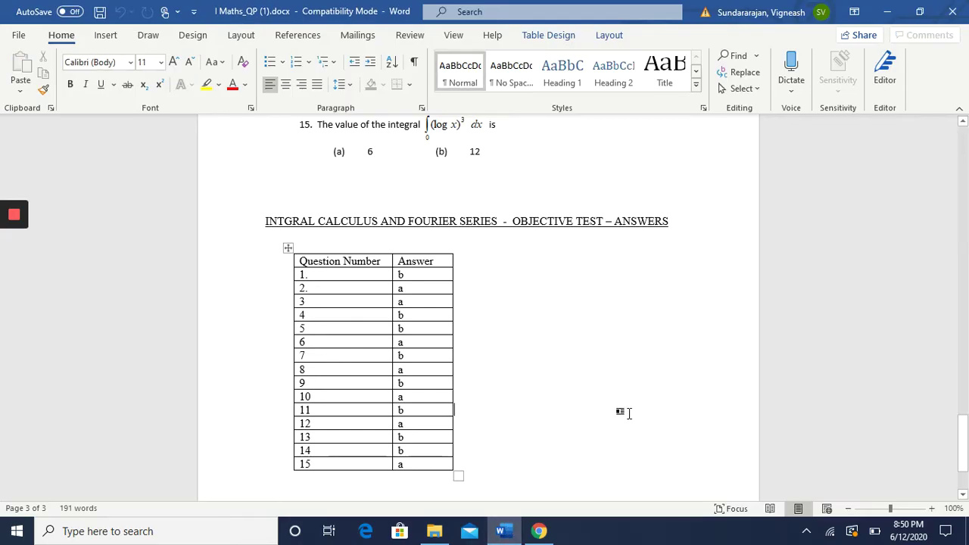
{"action": "key", "text": "ctrl+Home"}
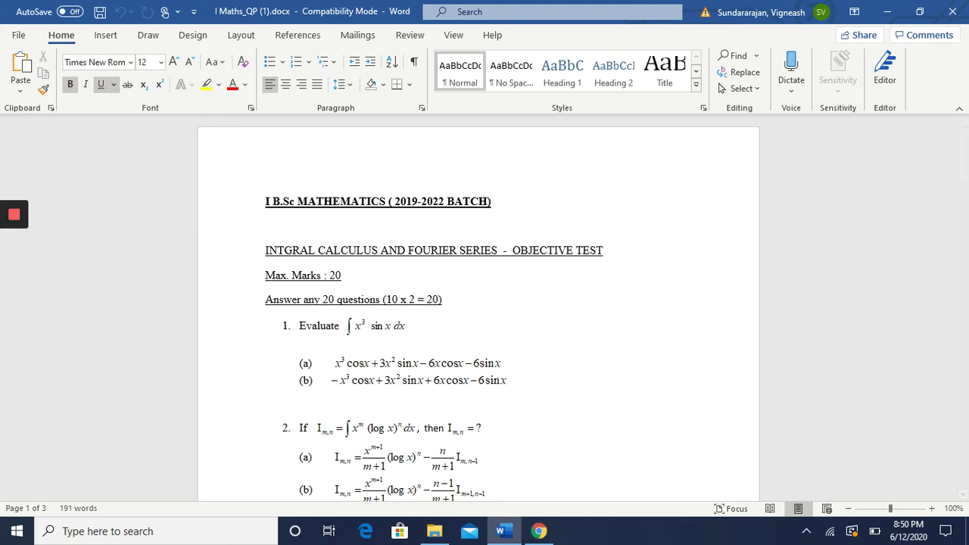
{"action": "left_click", "coordinate": [296, 325]}
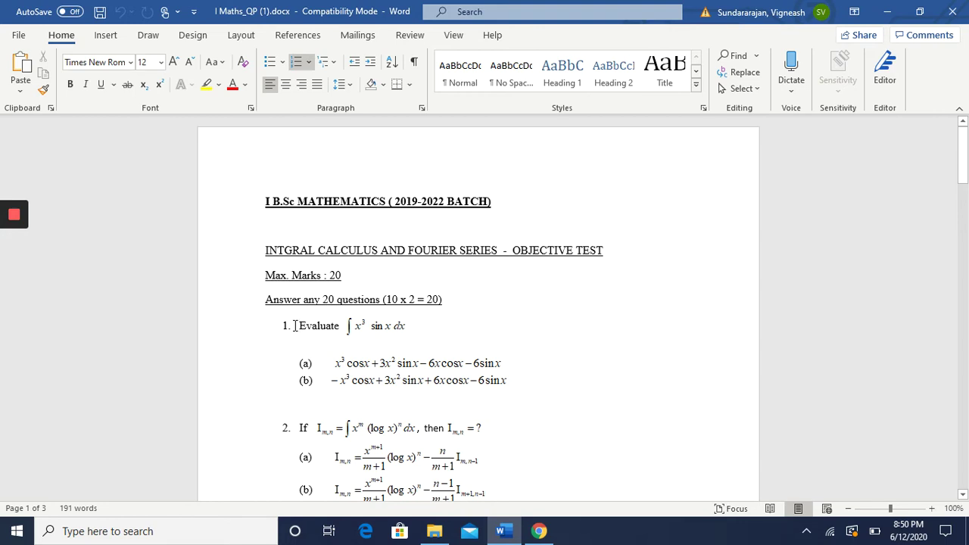
{"action": "triple_click", "coordinate": [293, 326]}
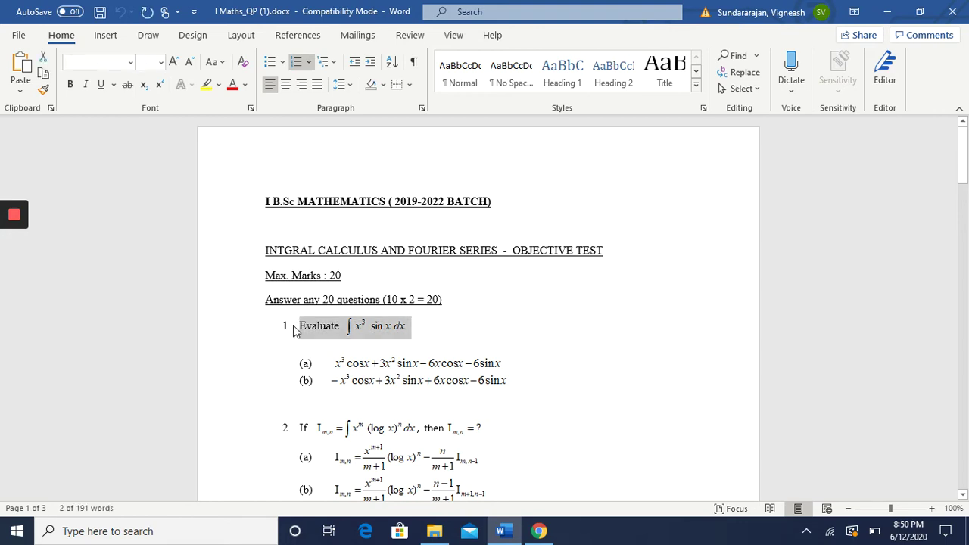
{"action": "left_click", "coordinate": [294, 326]}
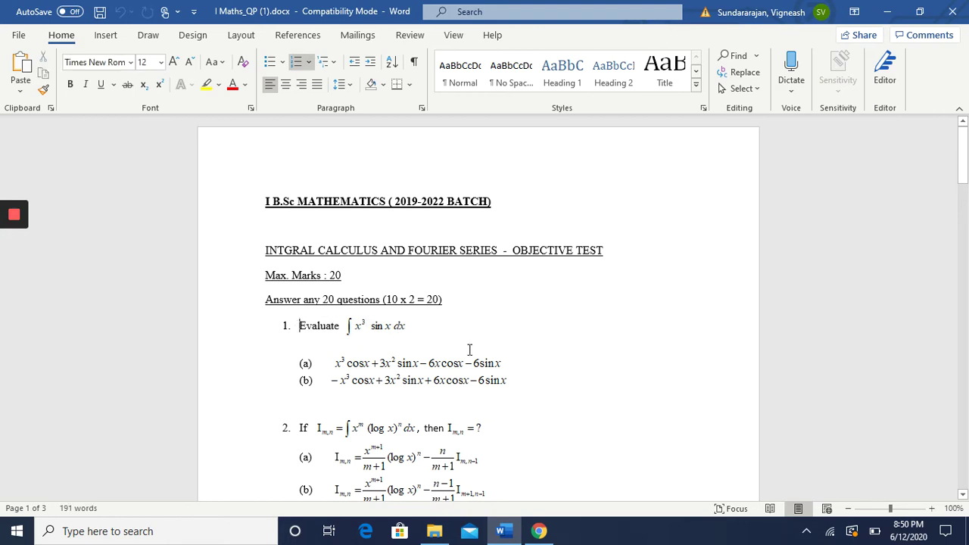
{"action": "left_click", "coordinate": [538, 534]}
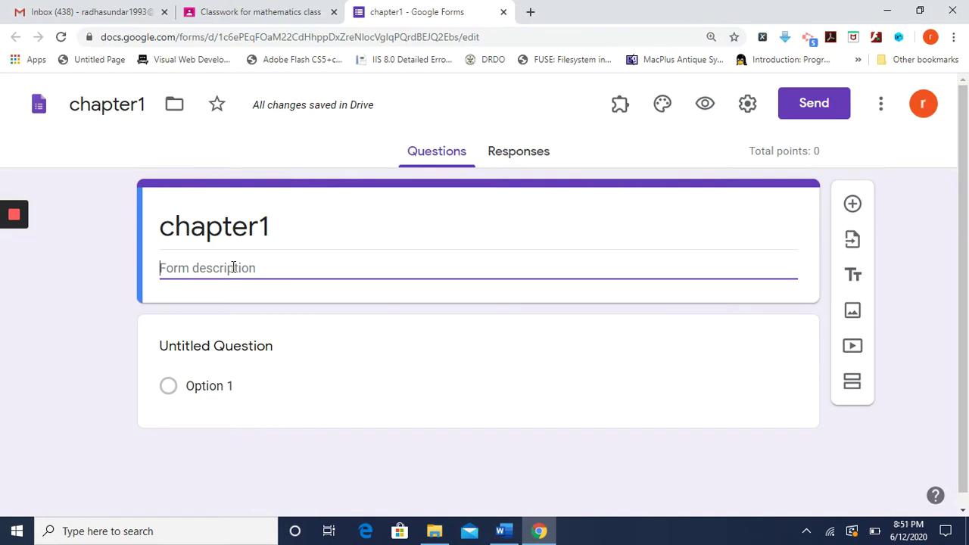
{"action": "type", "text": "1.\tEvaluate"}
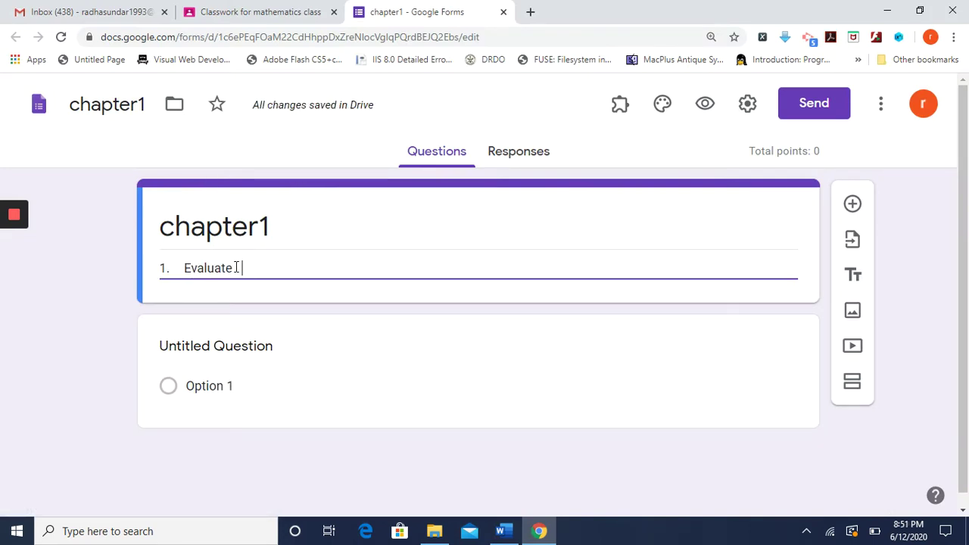
{"action": "left_click", "coordinate": [500, 531]}
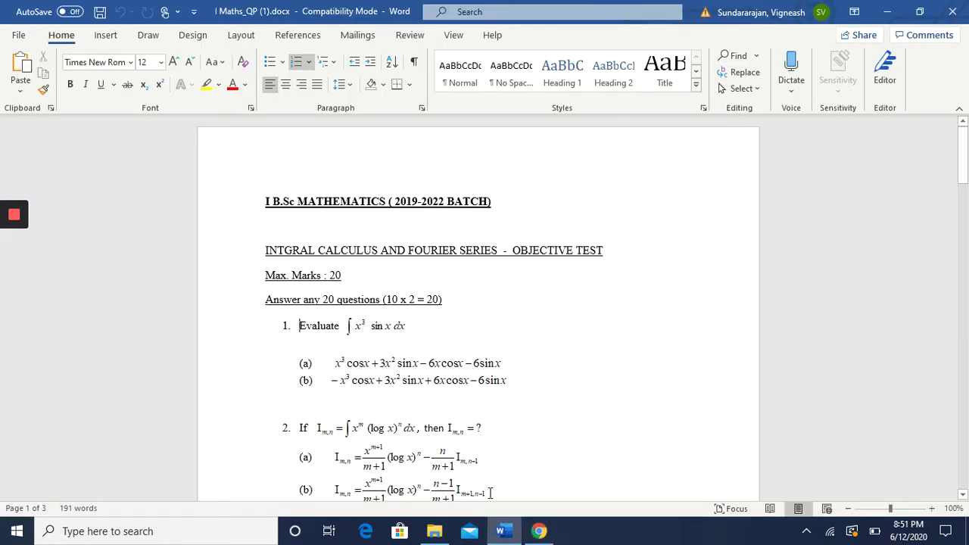
{"action": "left_click", "coordinate": [539, 531]}
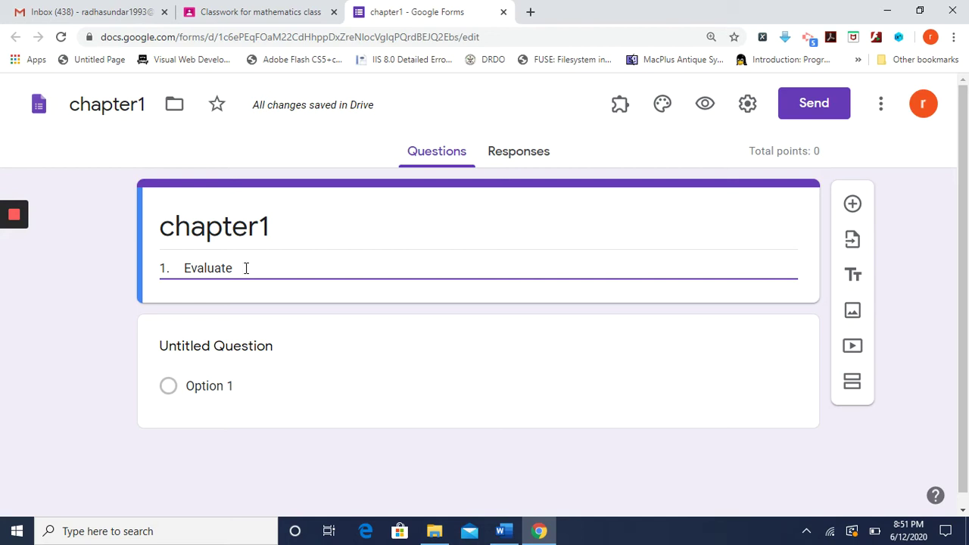
{"action": "key", "text": "BackSpace"}
{"action": "key", "text": "BackSpace"}
{"action": "key", "text": "BackSpace"}
{"action": "key", "text": "BackSpace"}
{"action": "key", "text": "BackSpace"}
{"action": "key", "text": "BackSpace"}
{"action": "key", "text": "BackSpace"}
{"action": "key", "text": "BackSpace"}
{"action": "key", "text": "BackSpace"}
{"action": "key", "text": "BackSpace"}
{"action": "key", "text": "BackSpace"}
Switch to File Explorer and create a new folder named "maths_quiz" on the C: drive
{"action": "left_click", "coordinate": [888, 14]}
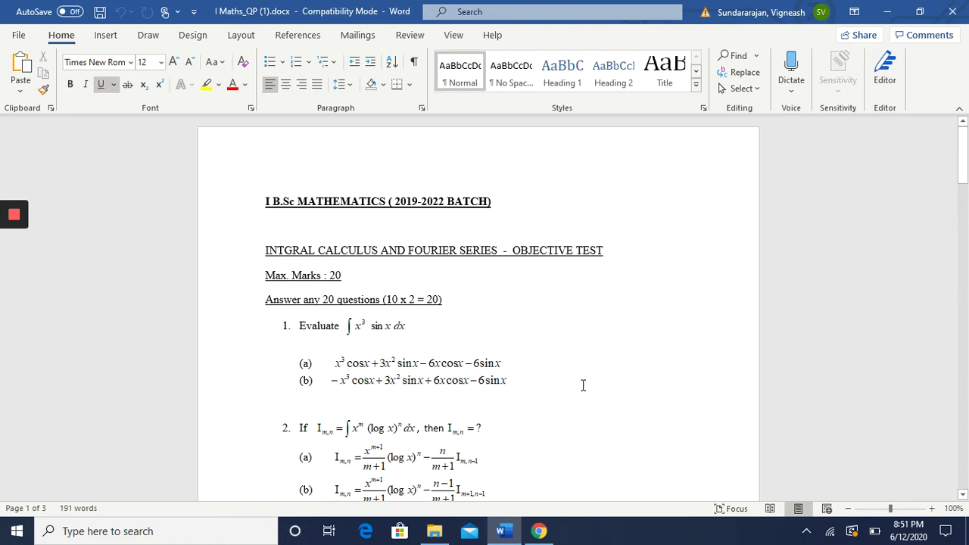
{"action": "left_click", "coordinate": [435, 531]}
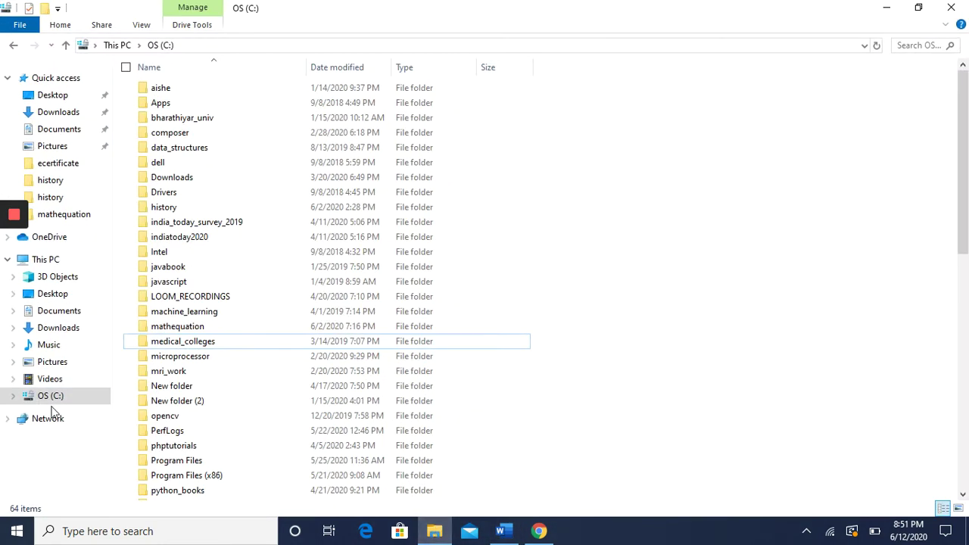
{"action": "left_click", "coordinate": [61, 399]}
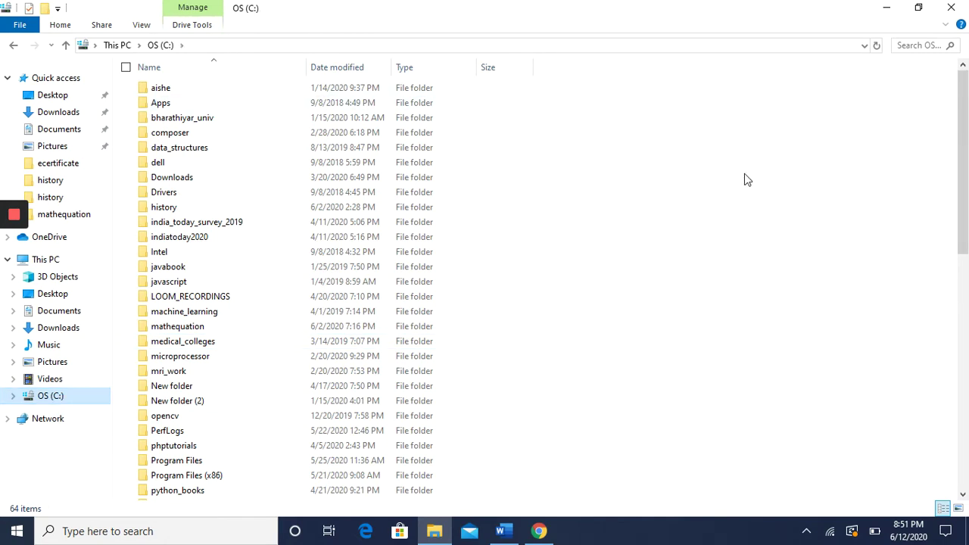
{"action": "right_click", "coordinate": [620, 95]}
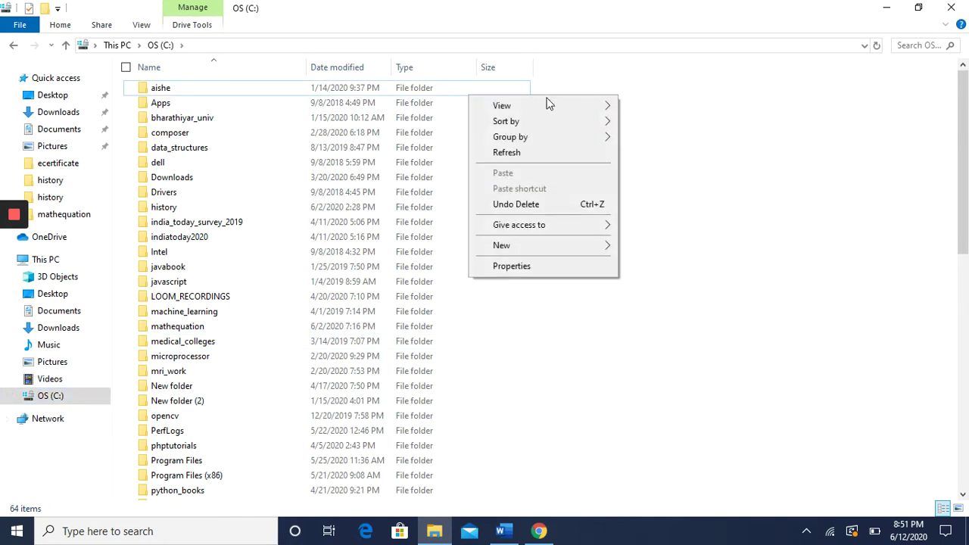
{"action": "mouse_move", "coordinate": [546, 242]}
{"action": "left_click", "coordinate": [647, 247]}
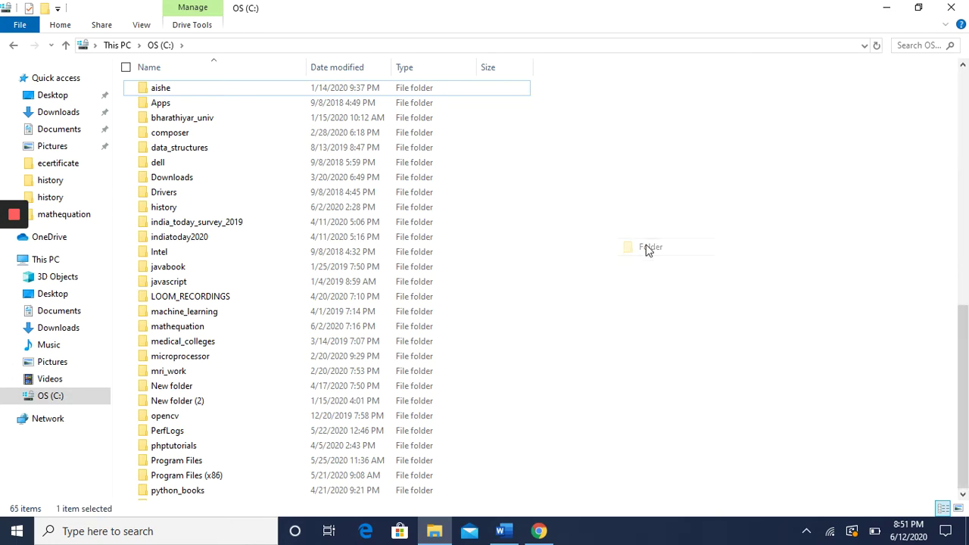
{"action": "type", "text": "ma"}
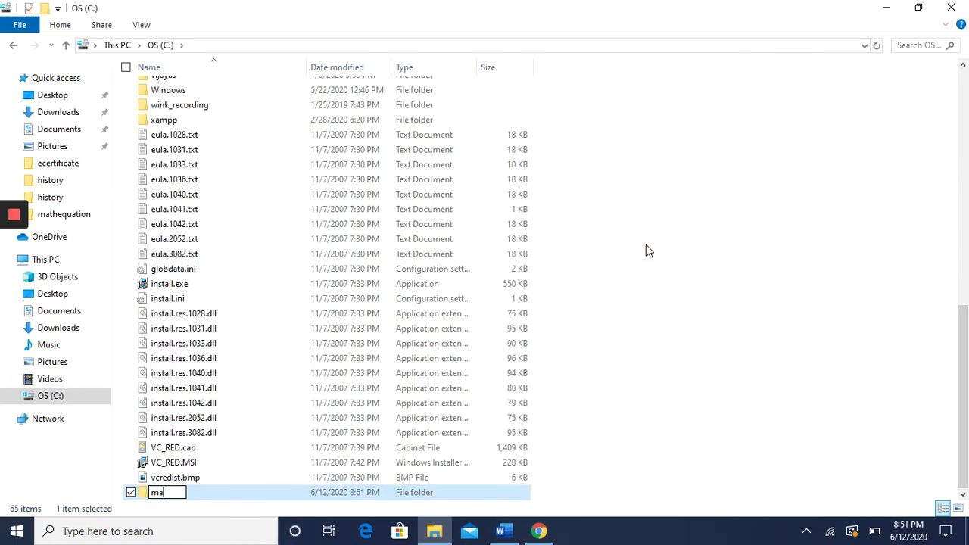
{"action": "type", "text": "ths_quiz"}
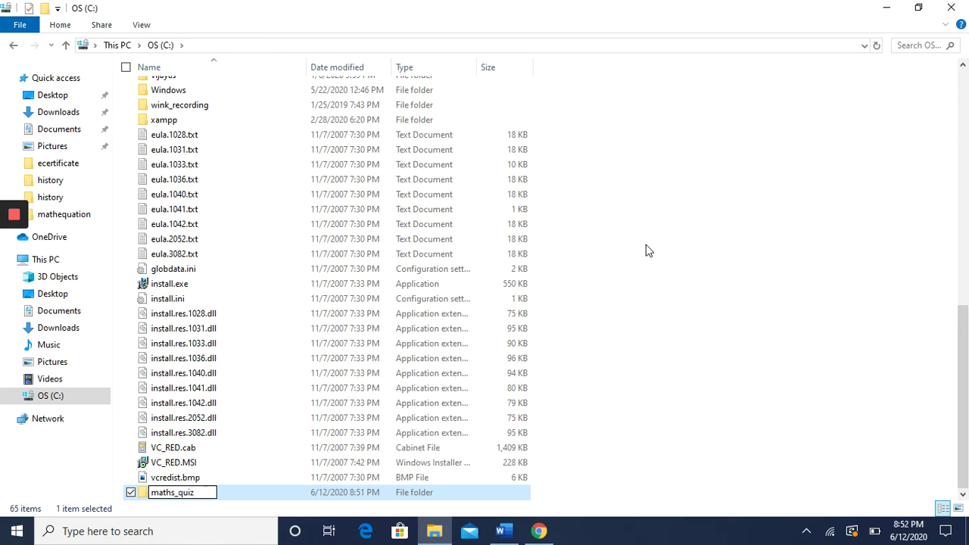
{"action": "key", "text": "Return"}
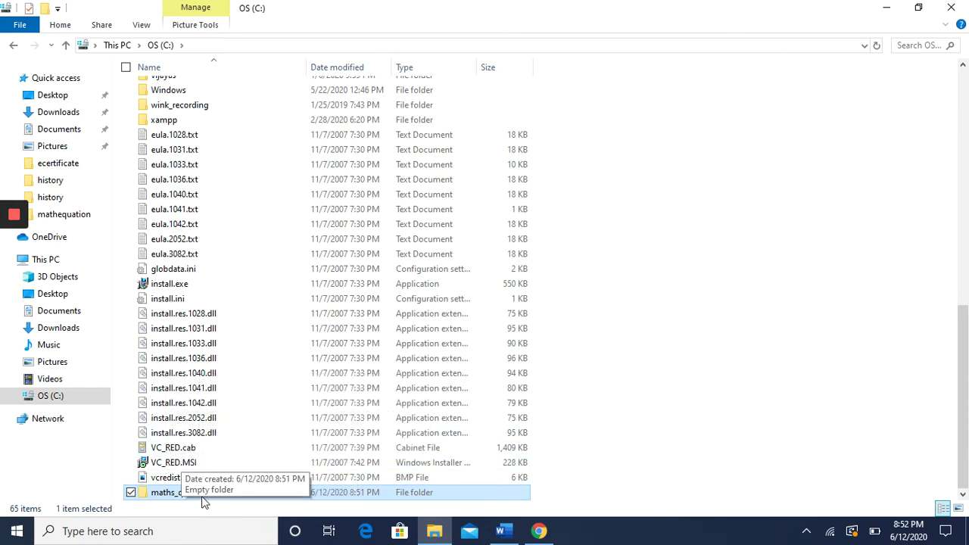
Return to the Word question paper, launch Snipping Tool and capture the question 1 line, "Evaluate ∫ x³ sin x dx"
{"action": "left_click", "coordinate": [887, 8]}
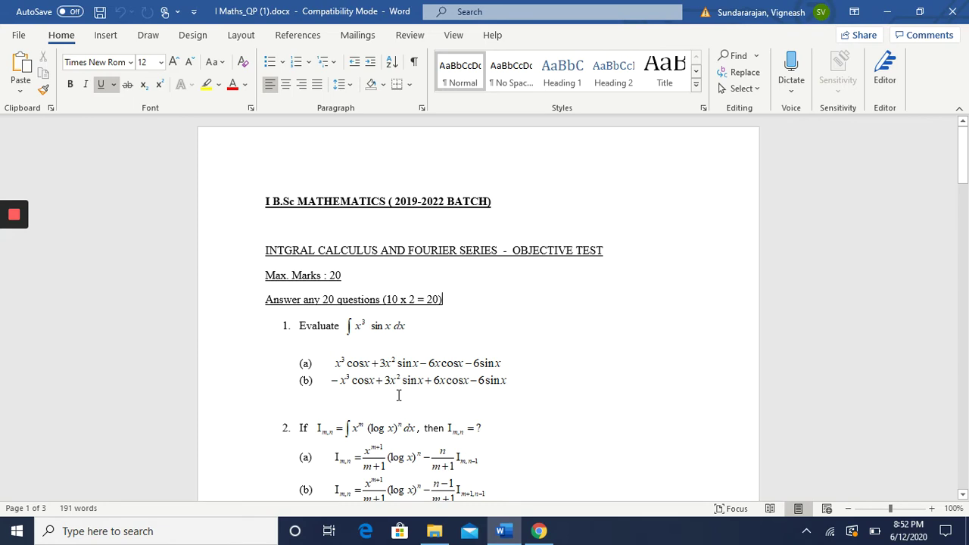
{"action": "left_click", "coordinate": [60, 533]}
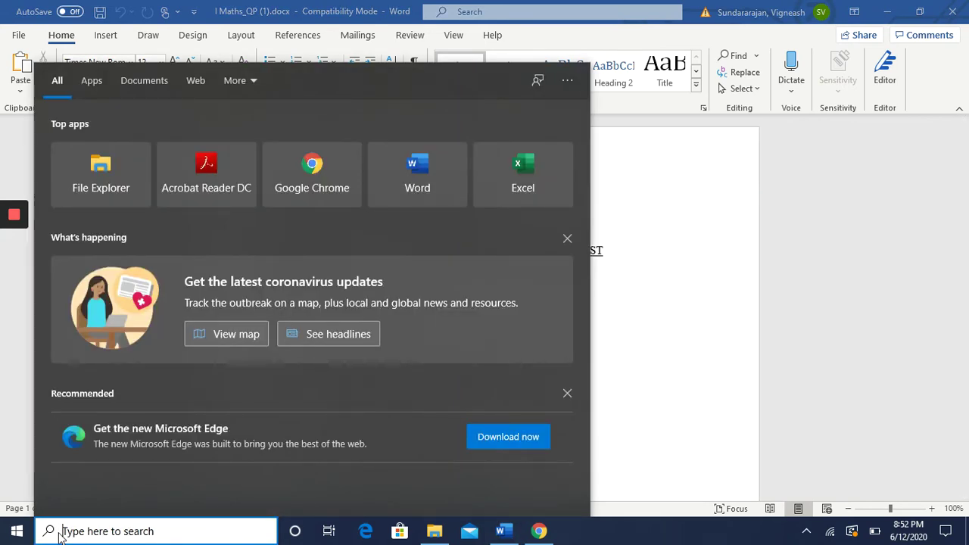
{"action": "type", "text": "sn"}
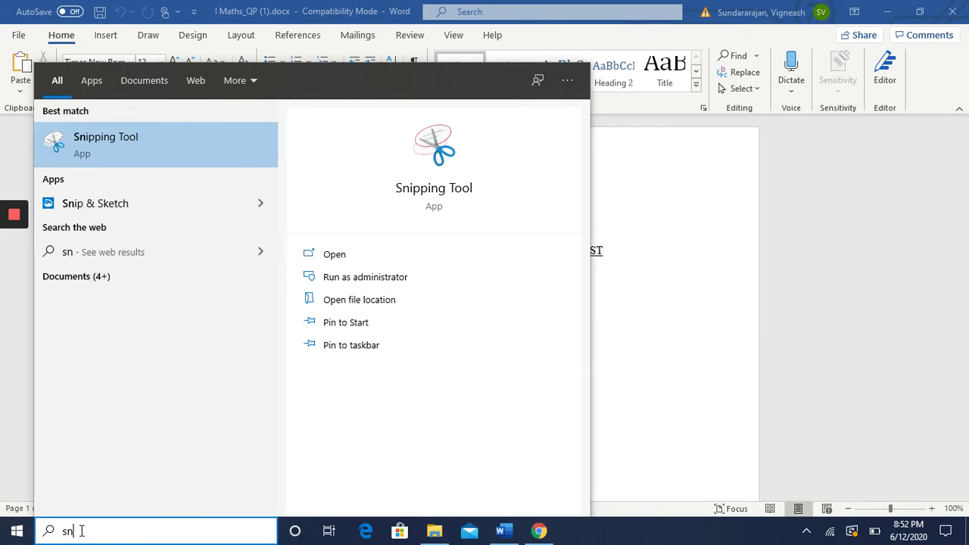
{"action": "type", "text": "i"}
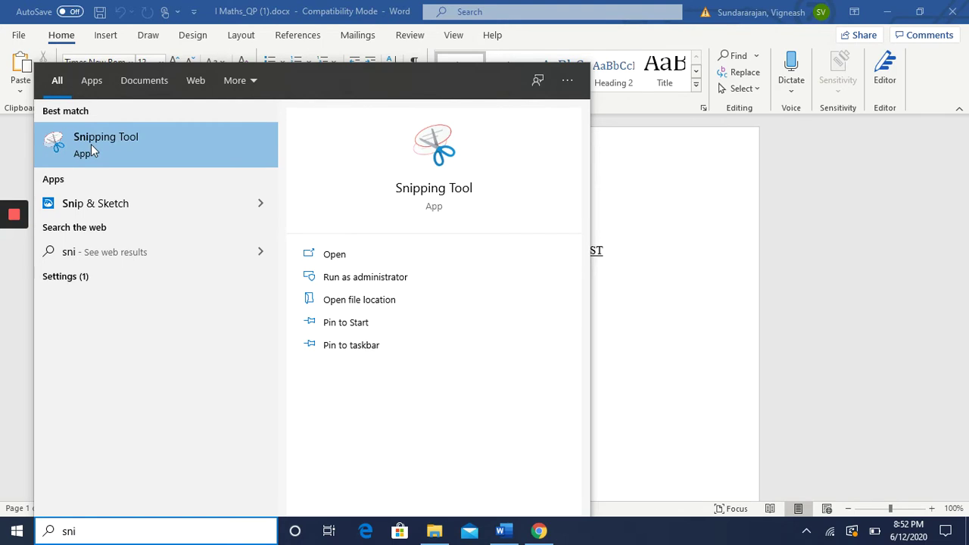
{"action": "left_click", "coordinate": [115, 146]}
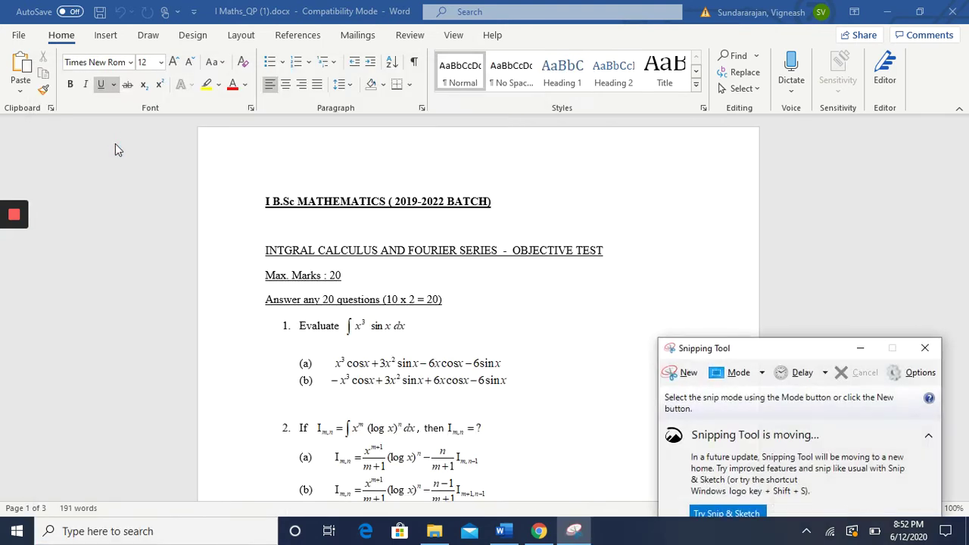
{"action": "left_click", "coordinate": [688, 374]}
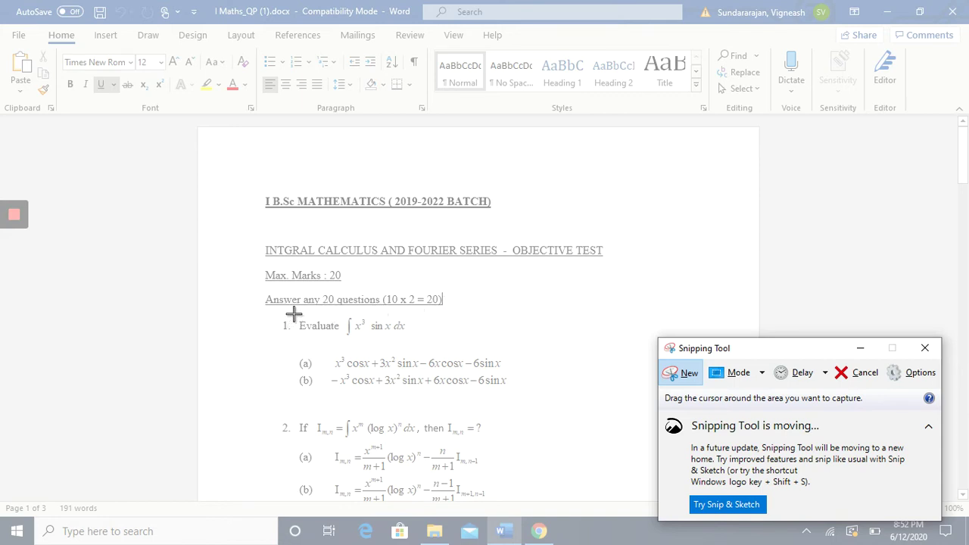
{"action": "left_click_drag", "start_coordinate": [299, 315], "coordinate": [411, 341]}
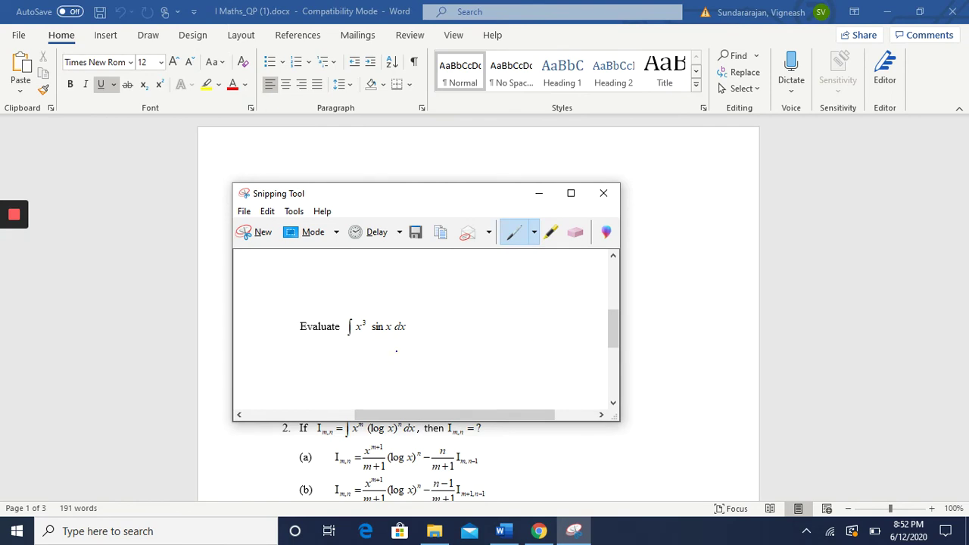
Save the question 1 snip as the JPEG file q1.JPG in the maths_quiz folder on the C: drive
{"action": "left_click", "coordinate": [415, 233]}
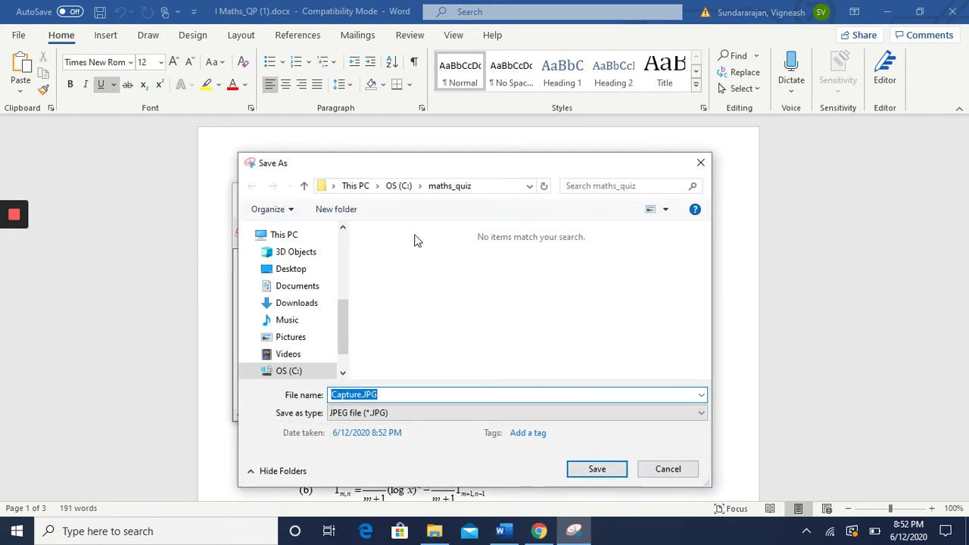
{"action": "left_click", "coordinate": [399, 186]}
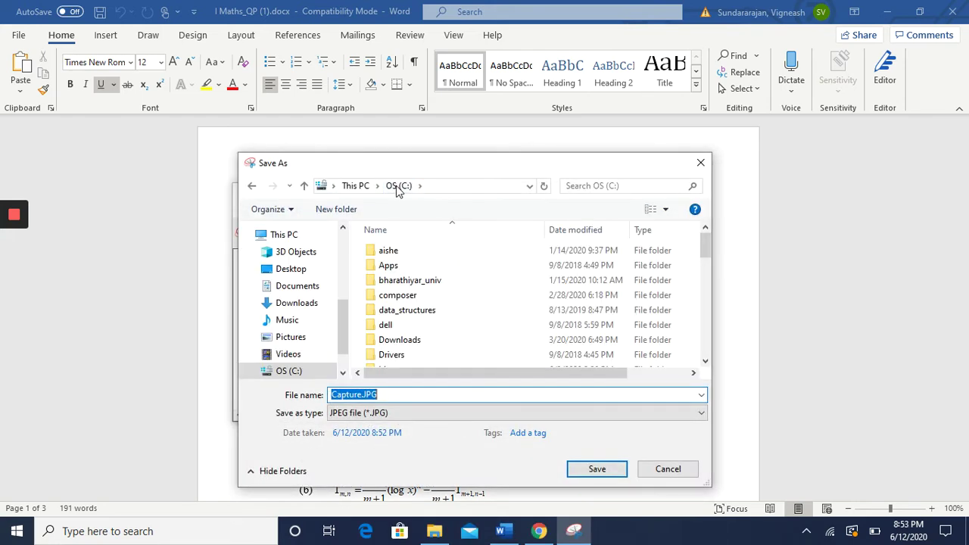
{"action": "left_click", "coordinate": [295, 374]}
{"action": "scroll", "coordinate": [524, 310], "scroll_direction": "down", "scroll_amount": 10}
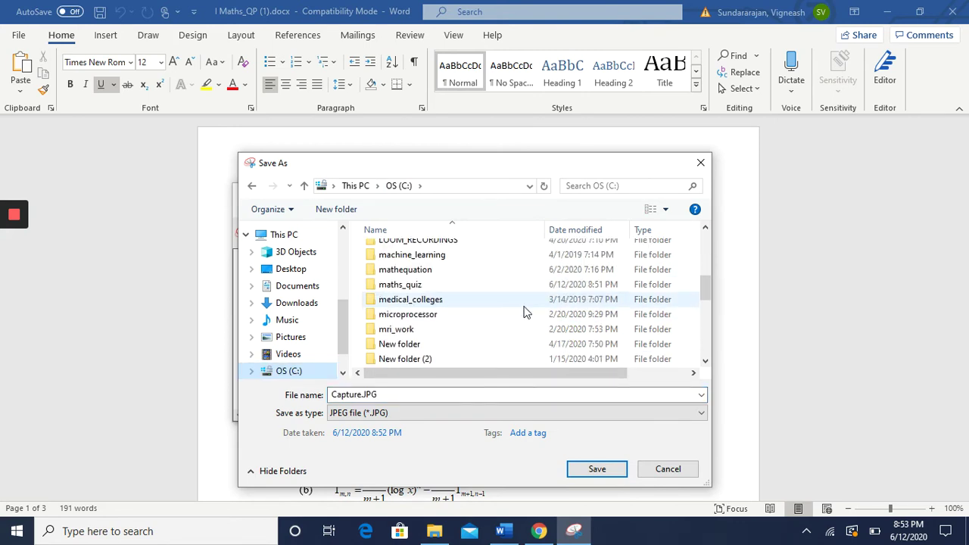
{"action": "scroll", "coordinate": [525, 312], "scroll_direction": "down", "scroll_amount": 1}
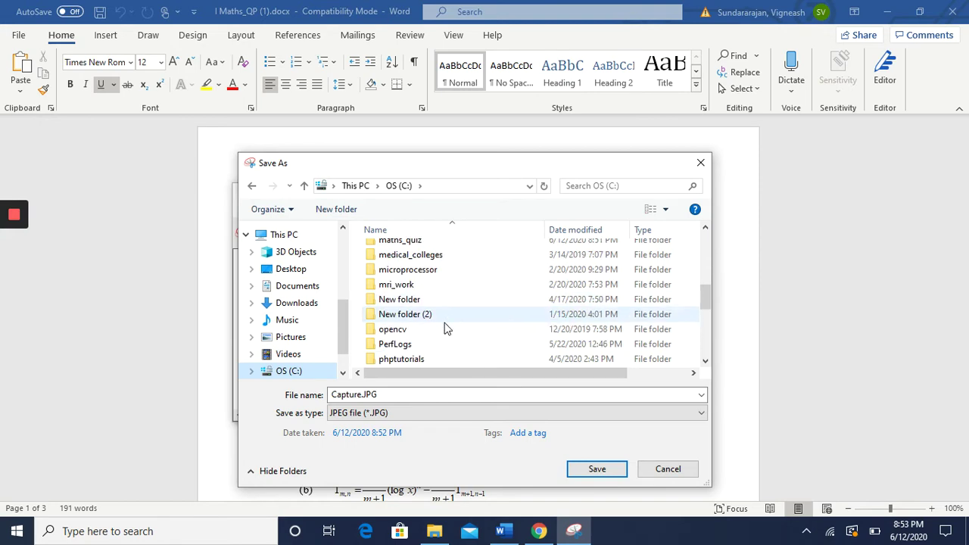
{"action": "scroll", "coordinate": [468, 324], "scroll_direction": "up", "scroll_amount": 1}
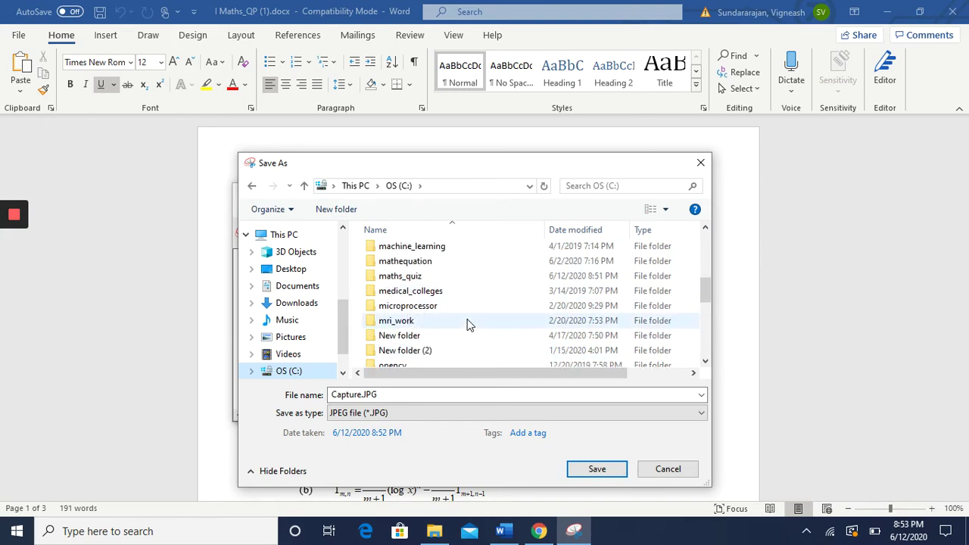
{"action": "double_click", "coordinate": [417, 277]}
{"action": "left_click", "coordinate": [366, 394]}
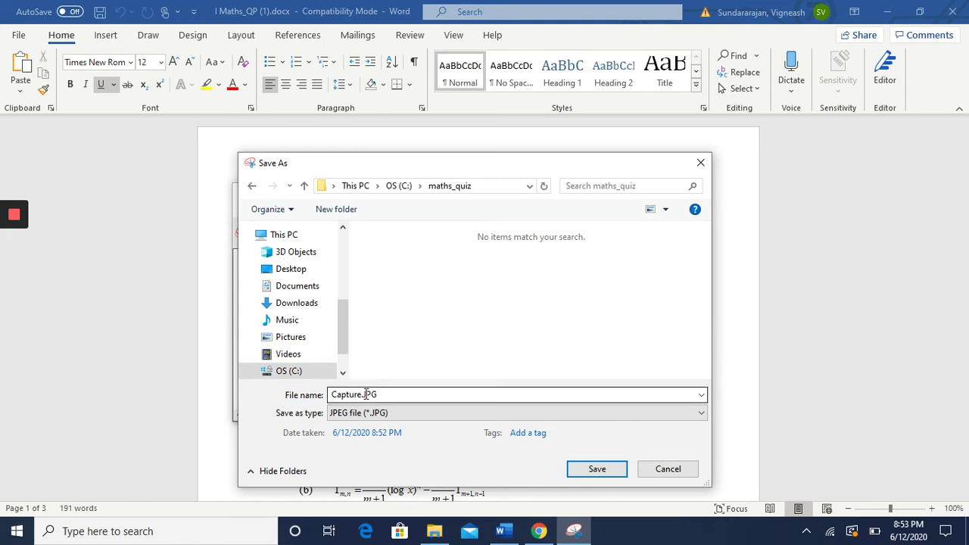
{"action": "double_click", "coordinate": [363, 394]}
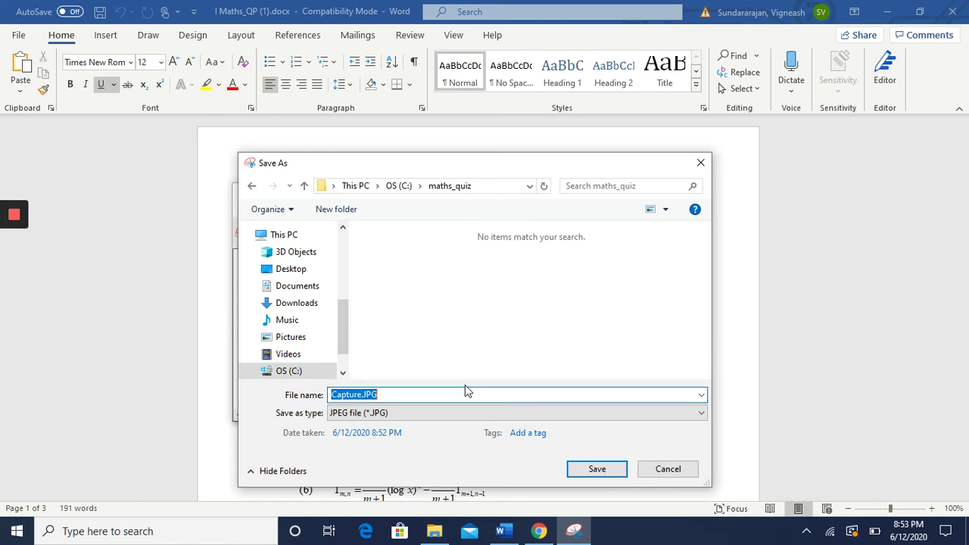
{"action": "left_click", "coordinate": [360, 391]}
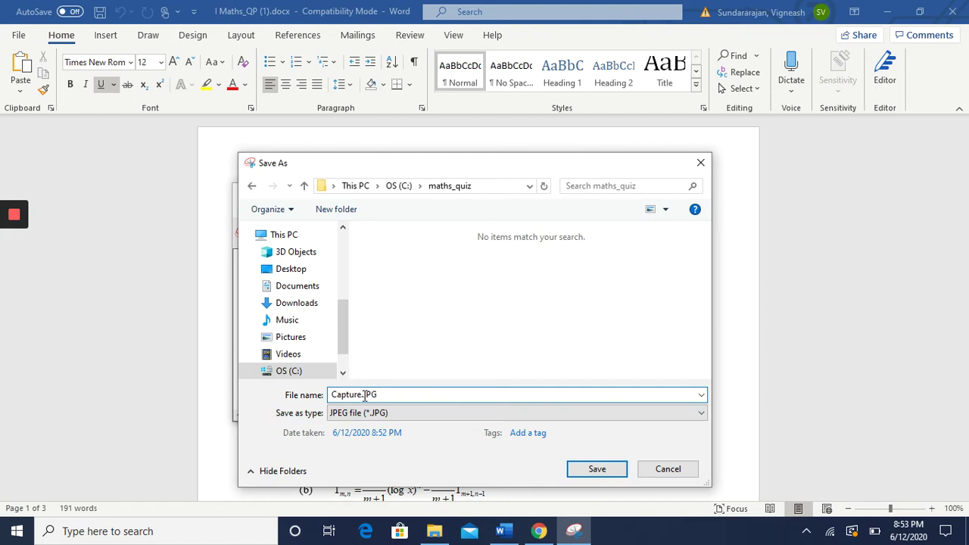
{"action": "key", "text": "BackSpace"}
{"action": "key", "text": "BackSpace"}
{"action": "key", "text": "BackSpace"}
{"action": "key", "text": "BackSpace"}
{"action": "key", "text": "BackSpace"}
{"action": "key", "text": "BackSpace"}
{"action": "key", "text": "BackSpace"}
{"action": "key", "text": "BackSpace"}
{"action": "type", "text": "q1"}
{"action": "left_click", "coordinate": [598, 469]}
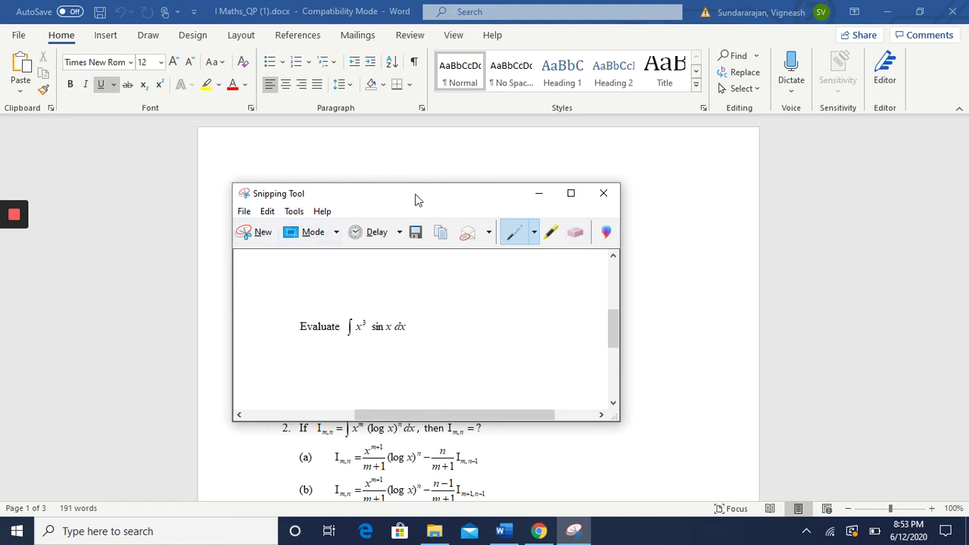
Capture answer option (a) of question 1 as a new snip and save it as q1_a in the maths_quiz folder
{"action": "left_click", "coordinate": [262, 231]}
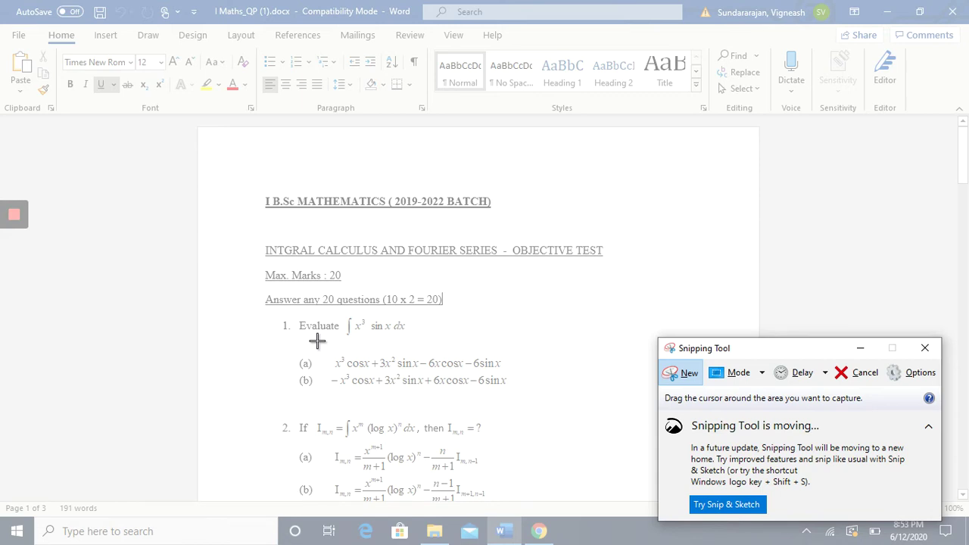
{"action": "left_click_drag", "start_coordinate": [298, 357], "coordinate": [512, 371]}
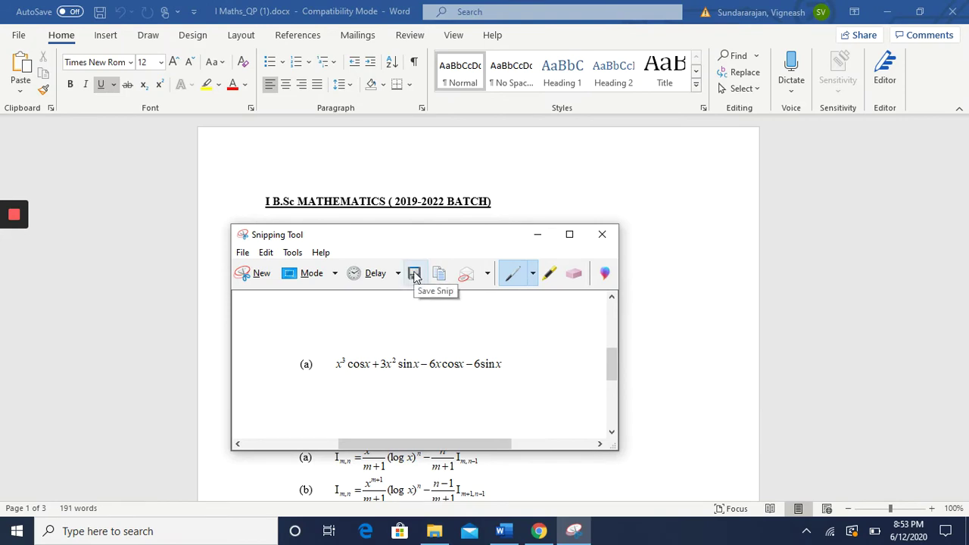
{"action": "left_click", "coordinate": [415, 277]}
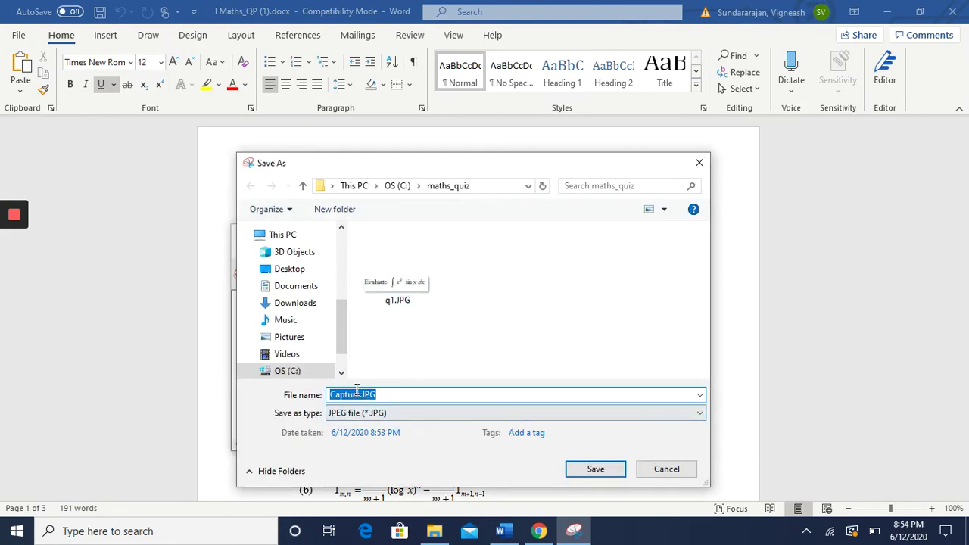
{"action": "left_click", "coordinate": [356, 391]}
{"action": "key", "text": "Delete"}
{"action": "key", "text": "Delete"}
{"action": "key", "text": "BackSpace"}
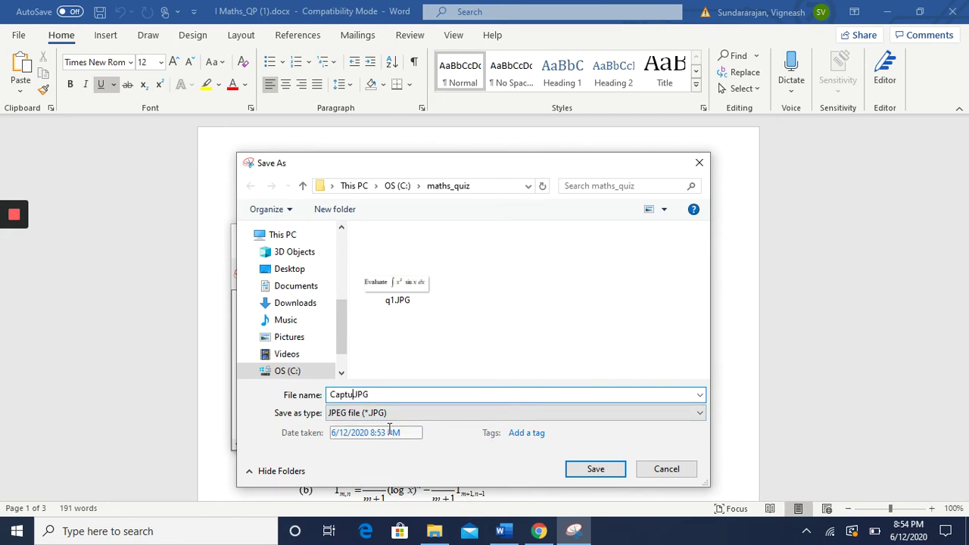
{"action": "key", "text": "BackSpace"}
{"action": "key", "text": "BackSpace"}
{"action": "key", "text": "BackSpace"}
{"action": "key", "text": "BackSpace"}
{"action": "key", "text": "BackSpace"}
{"action": "type", "text": "q1_a"}
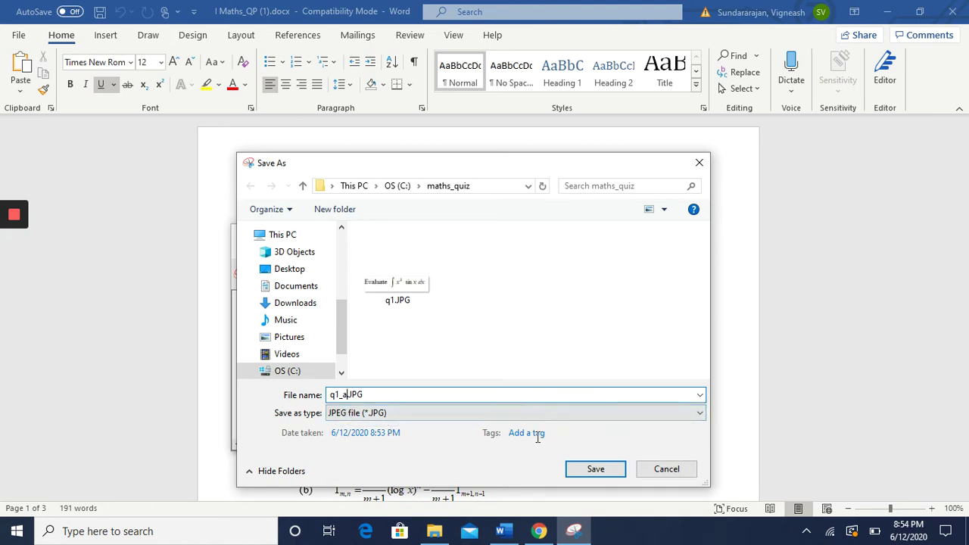
{"action": "left_click", "coordinate": [590, 474]}
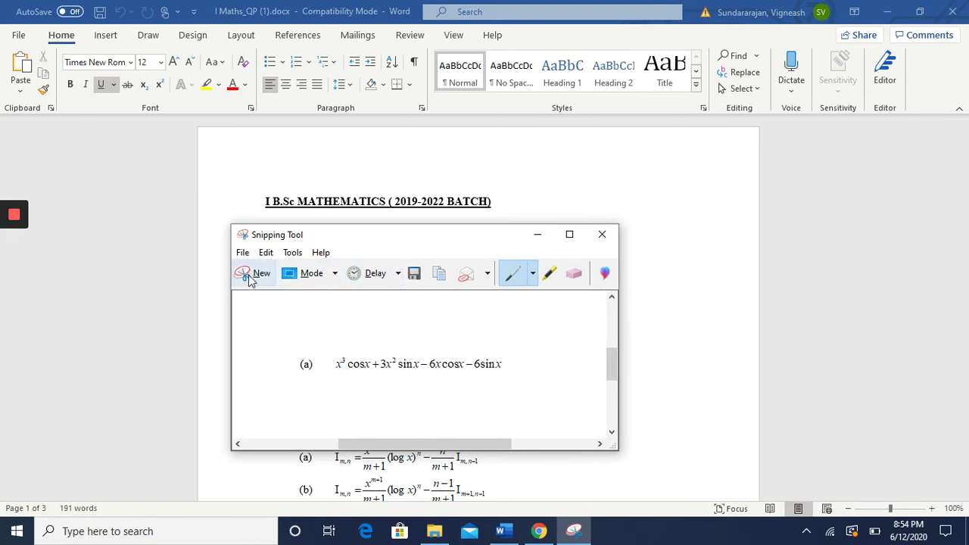
Capture answer option (b) of question 1 as a new snip and save it as q1_b.JPG in the maths_quiz folder
{"action": "left_click", "coordinate": [252, 274]}
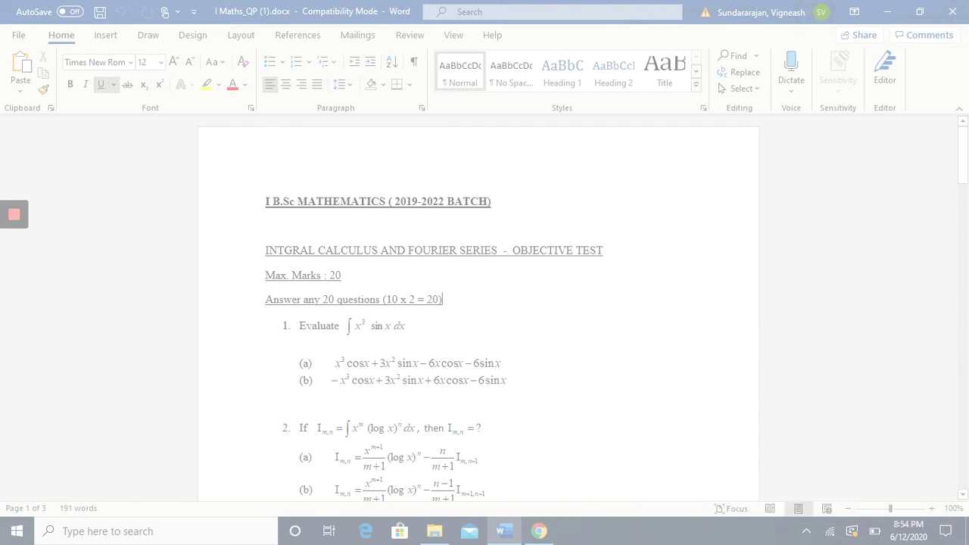
{"action": "left_click_drag", "start_coordinate": [299, 371], "coordinate": [520, 394]}
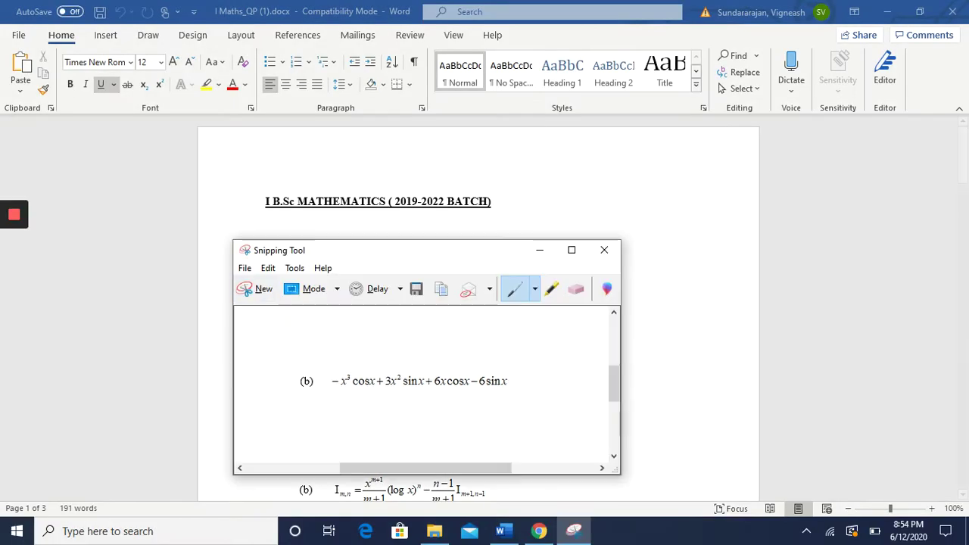
{"action": "left_click", "coordinate": [416, 289]}
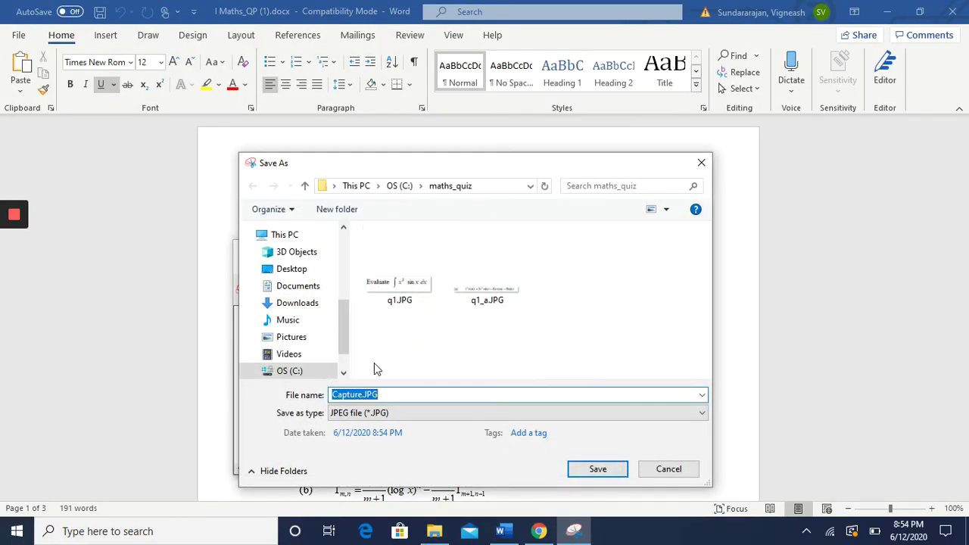
{"action": "left_click", "coordinate": [362, 394]}
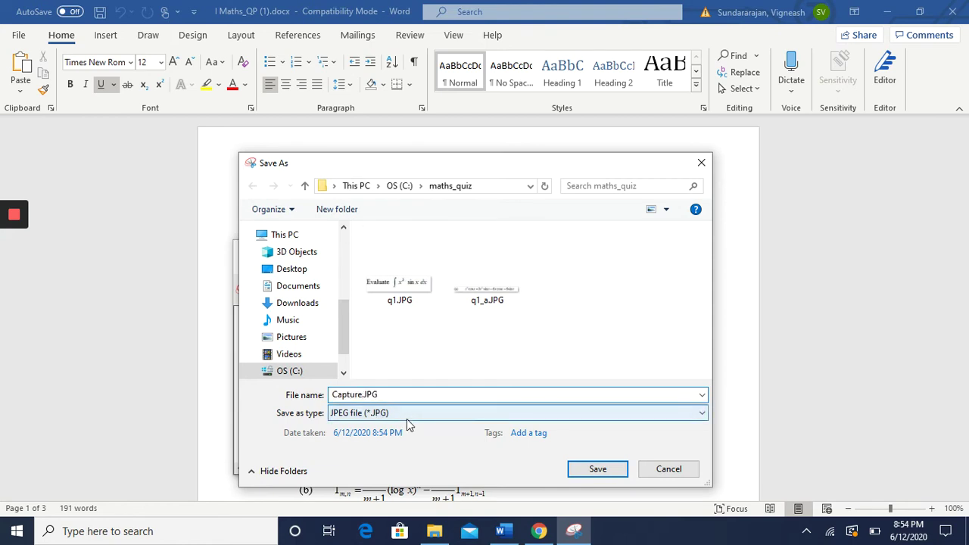
{"action": "key", "text": "BackSpace"}
{"action": "key", "text": "BackSpace"}
{"action": "key", "text": "BackSpace"}
{"action": "key", "text": "BackSpace"}
{"action": "key", "text": "BackSpace"}
{"action": "key", "text": "BackSpace"}
{"action": "key", "text": "BackSpace"}
{"action": "type", "text": "q1_b"}
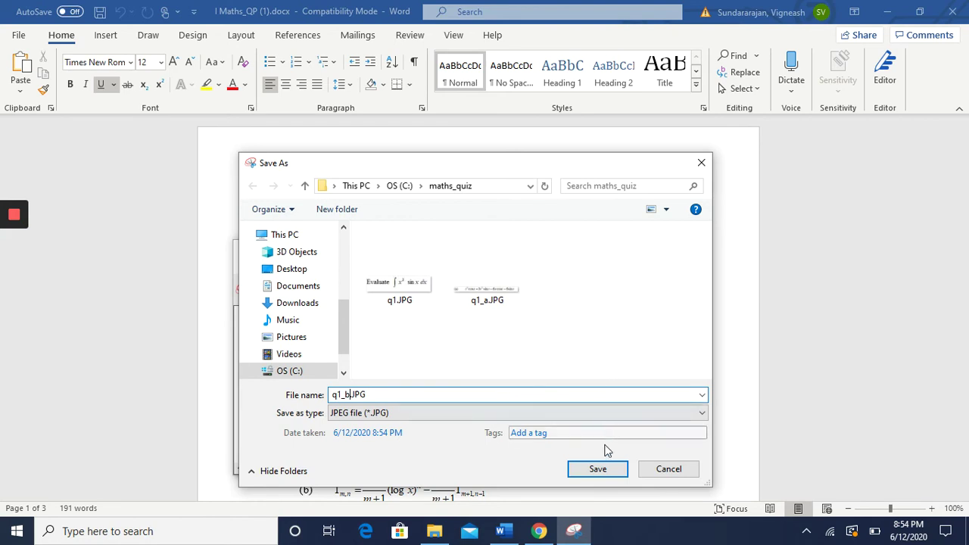
{"action": "left_click", "coordinate": [606, 468]}
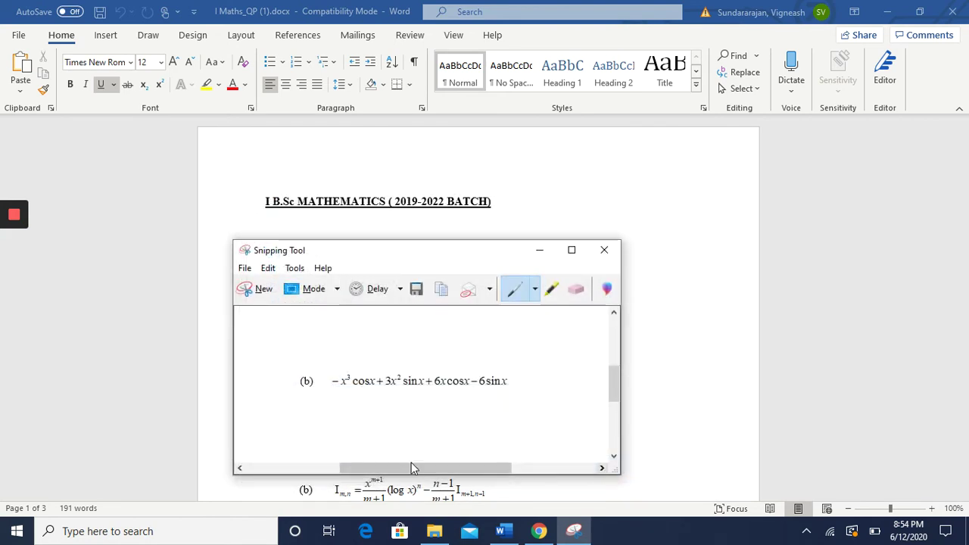
Capture the question 2 line of the Word paper, from "If I" to "then I = ?", as a new snip
{"action": "left_click_drag", "start_coordinate": [396, 252], "coordinate": [722, 298]}
{"action": "scroll", "coordinate": [392, 402], "scroll_direction": "down", "scroll_amount": 1}
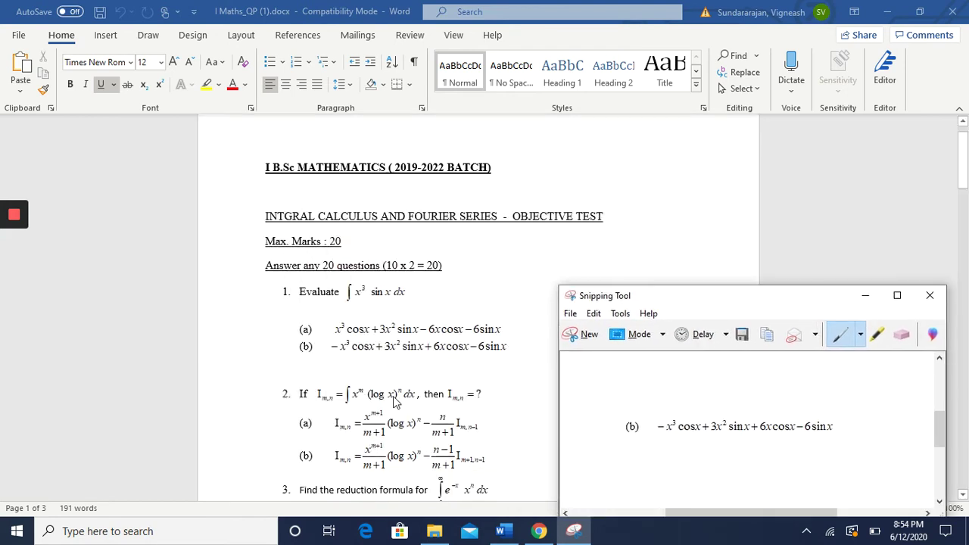
{"action": "scroll", "coordinate": [393, 401], "scroll_direction": "down", "scroll_amount": 2}
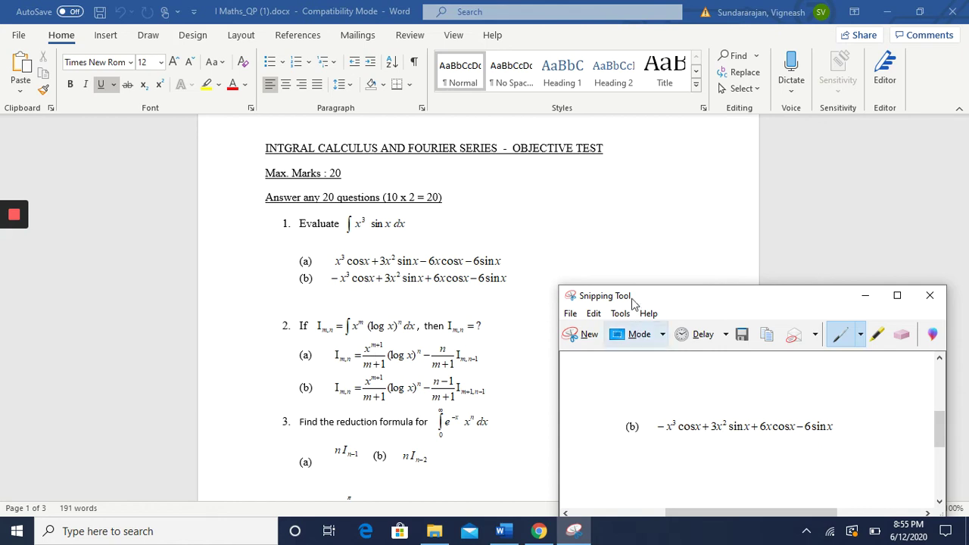
{"action": "left_click", "coordinate": [576, 339]}
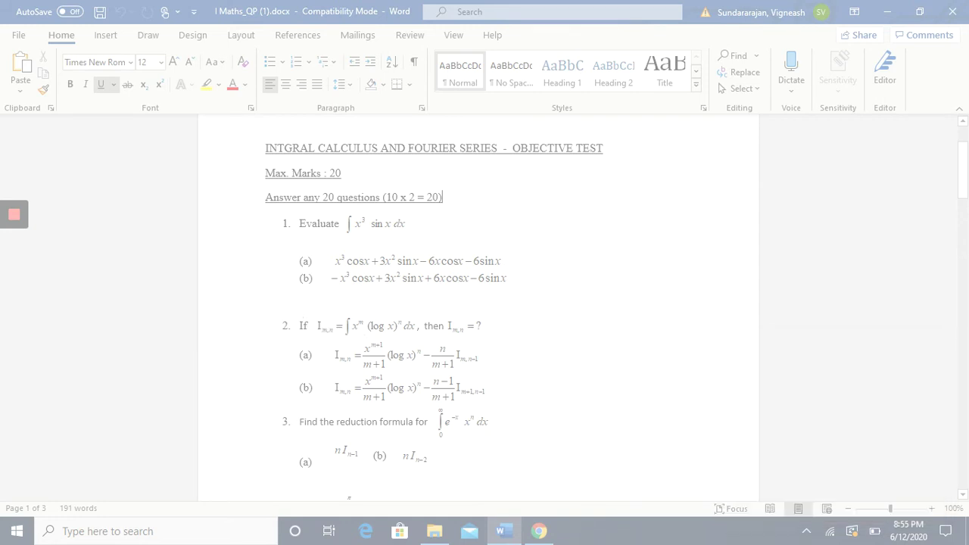
{"action": "left_click_drag", "start_coordinate": [293, 312], "coordinate": [492, 343]}
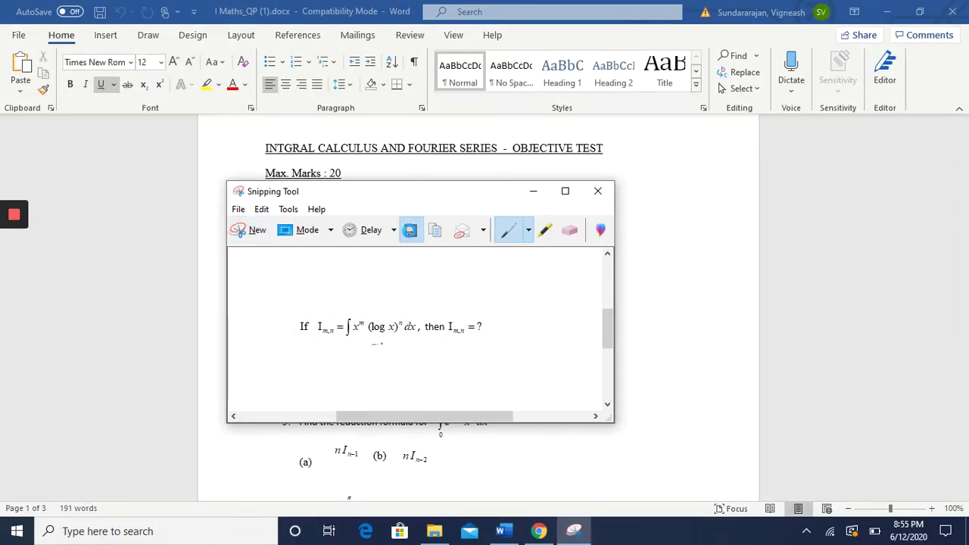
Save the question 2 snip as the JPEG file q2.JPG in the maths_quiz folder
{"action": "left_click", "coordinate": [409, 230]}
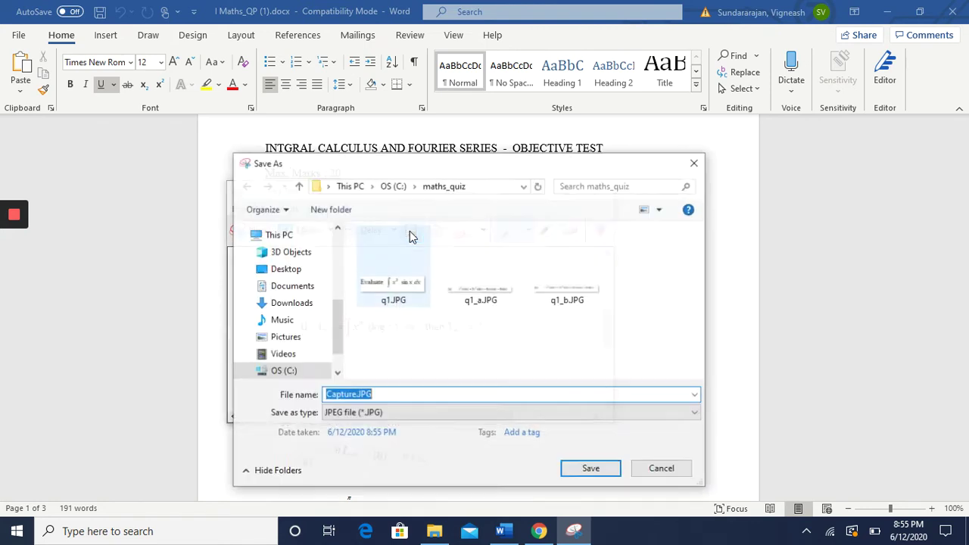
{"action": "left_click", "coordinate": [357, 395]}
{"action": "key", "text": "BackSpace"}
{"action": "key", "text": "BackSpace"}
{"action": "key", "text": "BackSpace"}
{"action": "key", "text": "BackSpace"}
{"action": "key", "text": "BackSpace"}
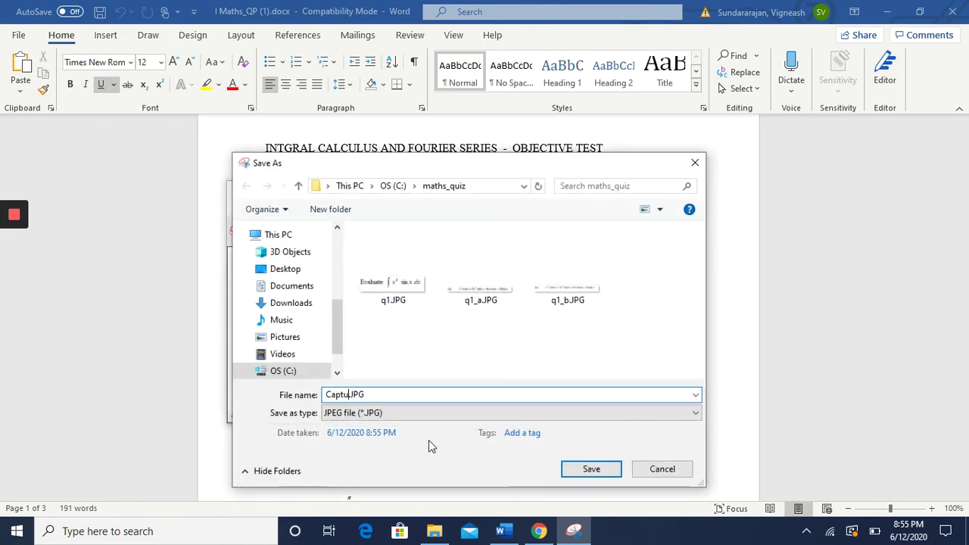
{"action": "key", "text": "BackSpace"}
{"action": "key", "text": "BackSpace"}
{"action": "type", "text": "q2."}
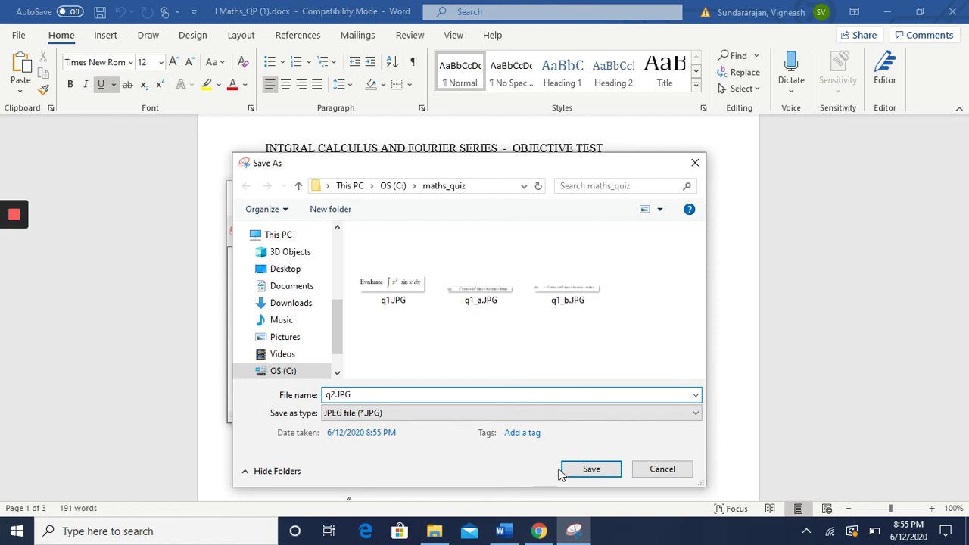
{"action": "left_click", "coordinate": [590, 469]}
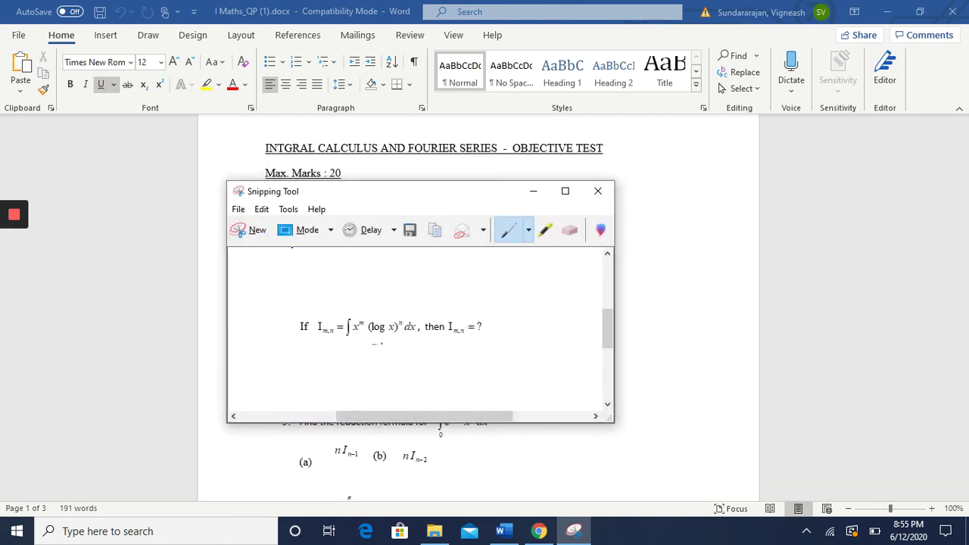
Capture answer option (a) of question 2 as a new snip and save it as q2_a.JPG in the maths_quiz folder
{"action": "left_click", "coordinate": [246, 230]}
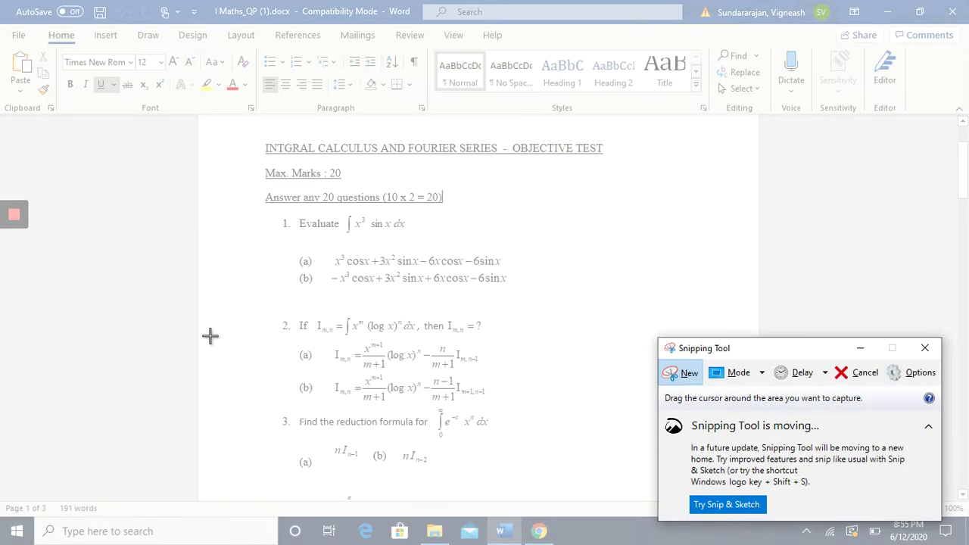
{"action": "left_click_drag", "start_coordinate": [298, 341], "coordinate": [496, 373]}
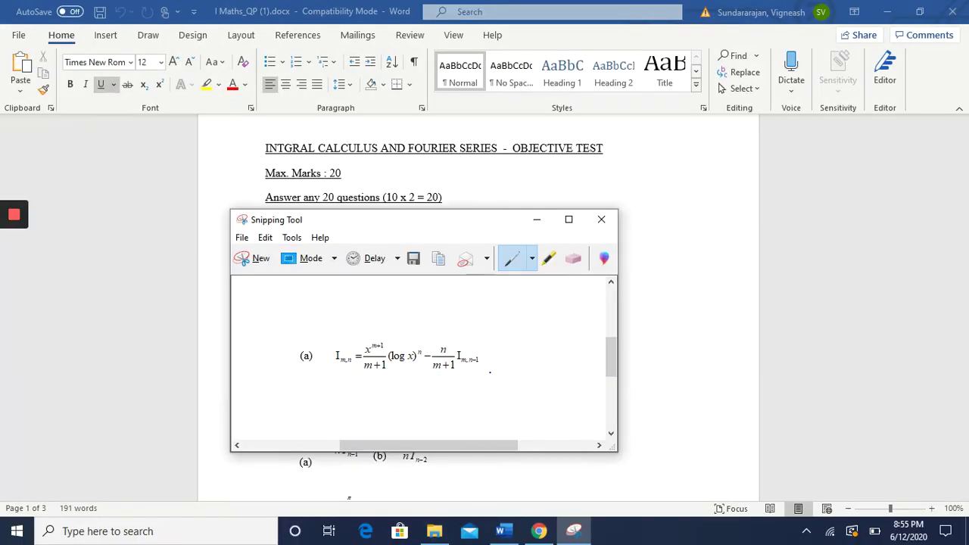
{"action": "left_click", "coordinate": [415, 258]}
{"action": "left_click", "coordinate": [359, 395]}
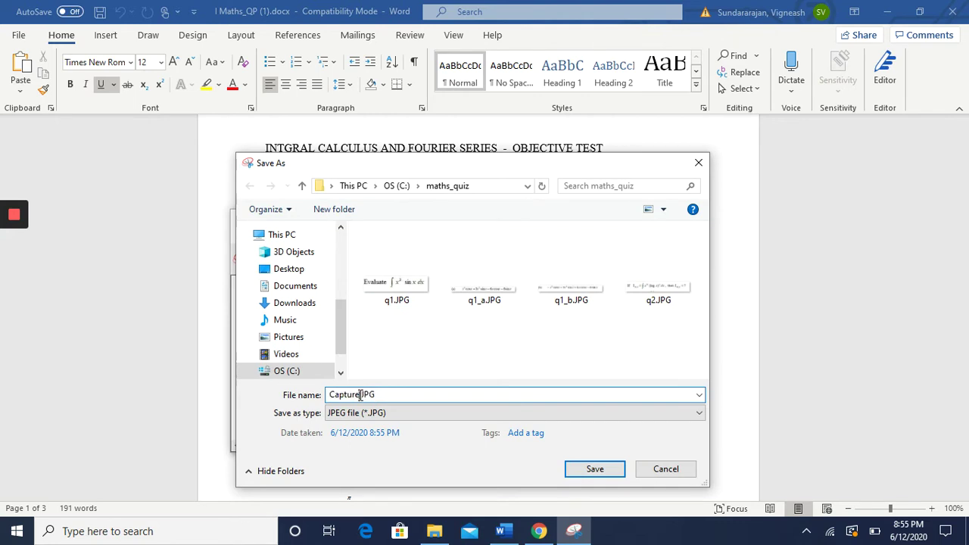
{"action": "key", "text": "BackSpace"}
{"action": "key", "text": "BackSpace"}
{"action": "key", "text": "BackSpace"}
{"action": "key", "text": "BackSpace"}
{"action": "key", "text": "BackSpace"}
{"action": "key", "text": "BackSpace"}
{"action": "key", "text": "BackSpace"}
{"action": "key", "text": "BackSpace"}
{"action": "type", "text": "q2_a"}
{"action": "left_click", "coordinate": [616, 469]}
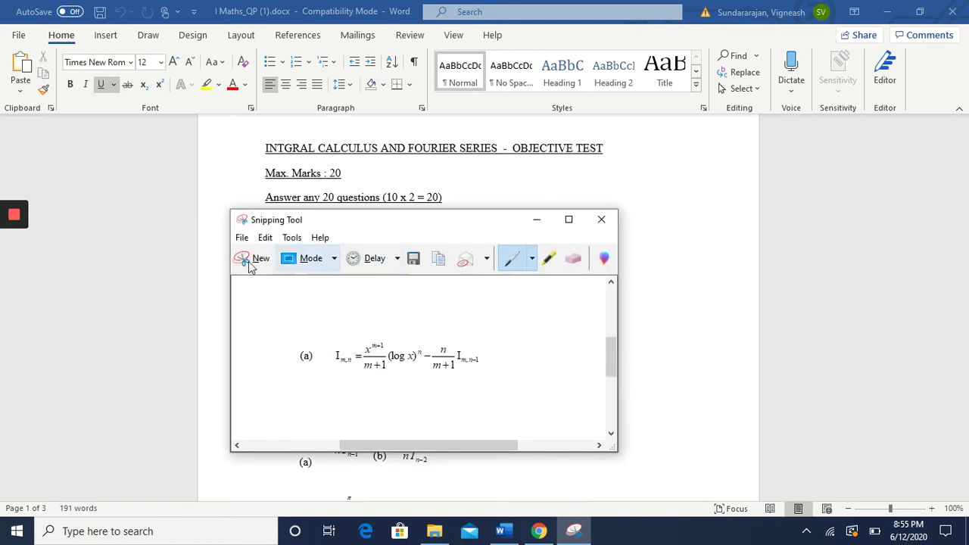
Capture answer option (b) of question 2, save it as q2_b.JPG in the maths_quiz folder and close Snipping Tool
{"action": "left_click", "coordinate": [252, 265]}
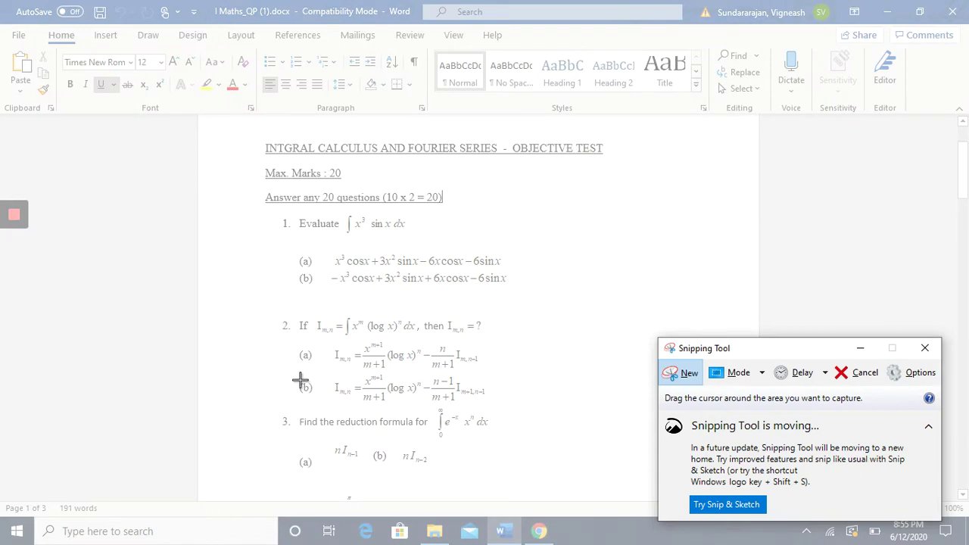
{"action": "left_click_drag", "start_coordinate": [293, 372], "coordinate": [489, 406]}
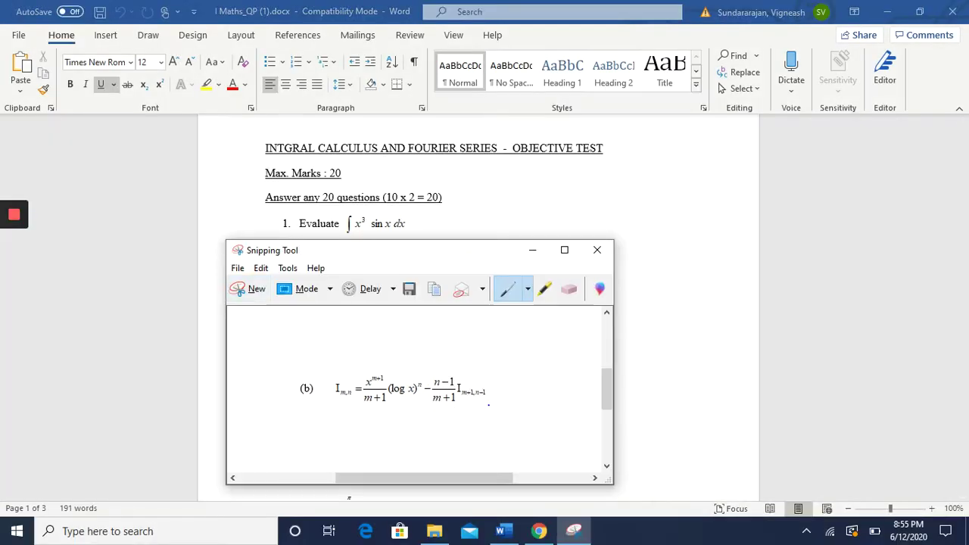
{"action": "left_click", "coordinate": [413, 293]}
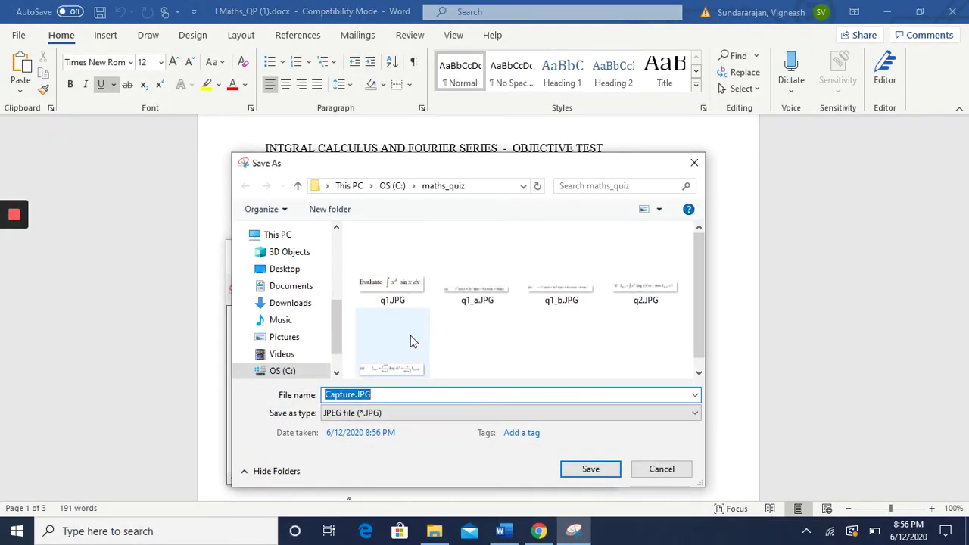
{"action": "left_click", "coordinate": [351, 395]}
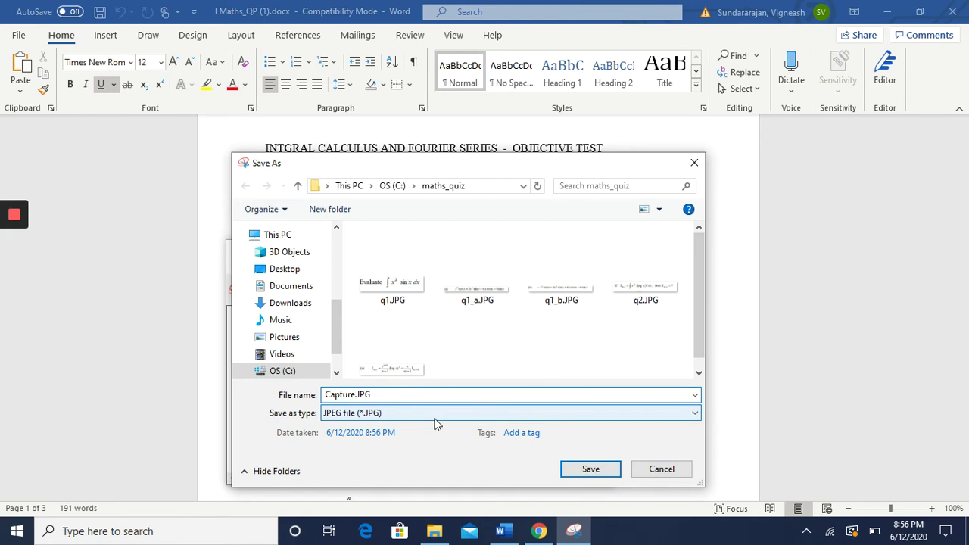
{"action": "key", "text": "BackSpace"}
{"action": "key", "text": "BackSpace"}
{"action": "key", "text": "BackSpace"}
{"action": "key", "text": "BackSpace"}
{"action": "key", "text": "BackSpace"}
{"action": "key", "text": "BackSpace"}
{"action": "key", "text": "BackSpace"}
{"action": "type", "text": "q2_b"}
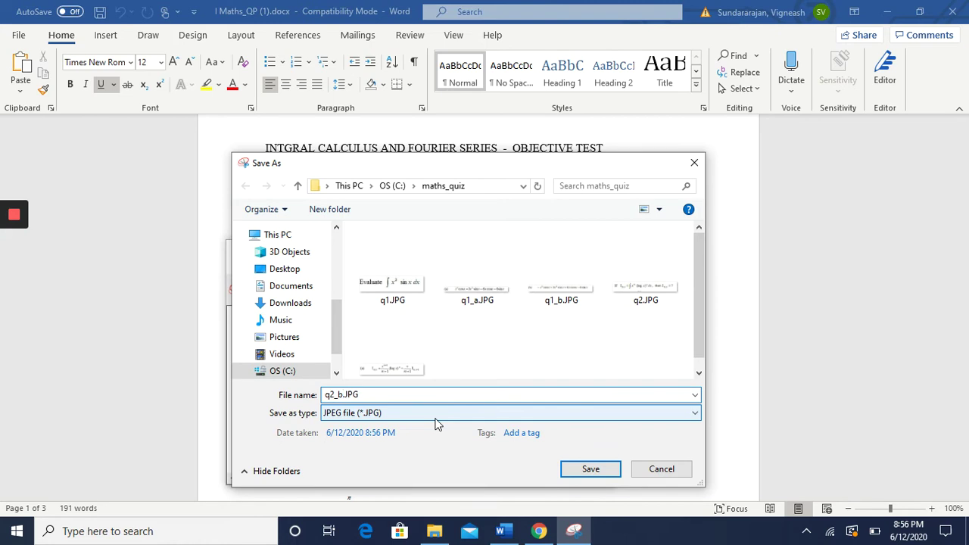
{"action": "left_click", "coordinate": [585, 474]}
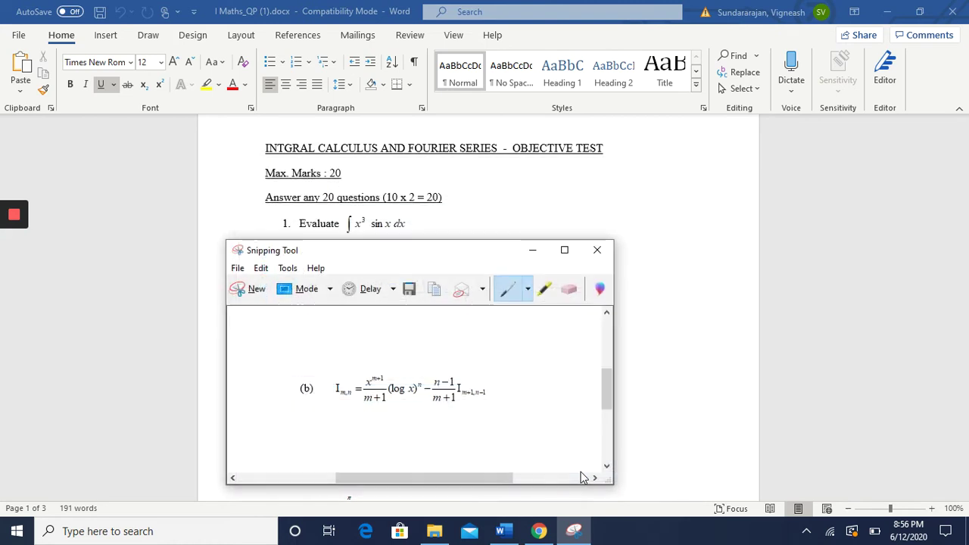
{"action": "left_click", "coordinate": [597, 250]}
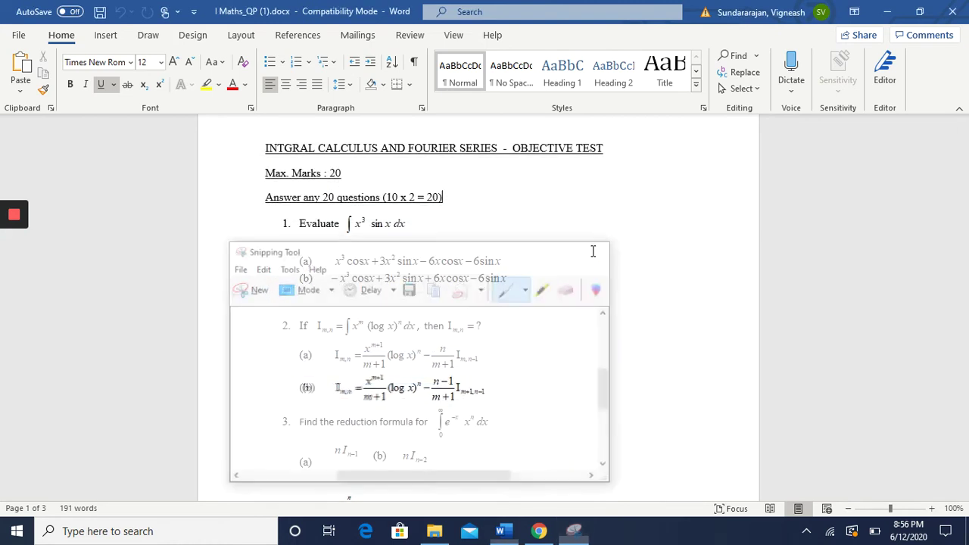
Switch to File Explorer, check the saved snips in the maths_quiz folder on the C: drive, and minimise the Explorer and Word windows
{"action": "left_click", "coordinate": [443, 533]}
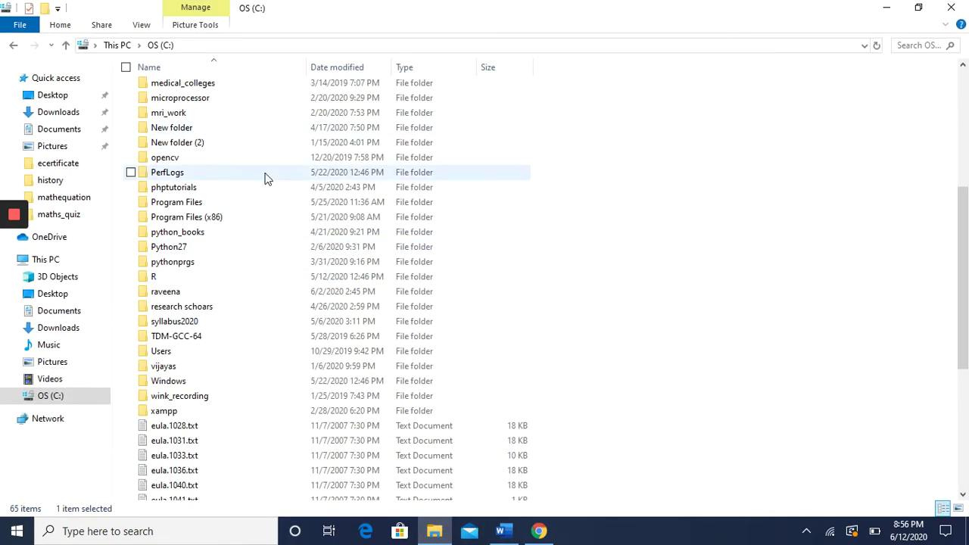
{"action": "scroll", "coordinate": [265, 177], "scroll_direction": "up", "scroll_amount": 5}
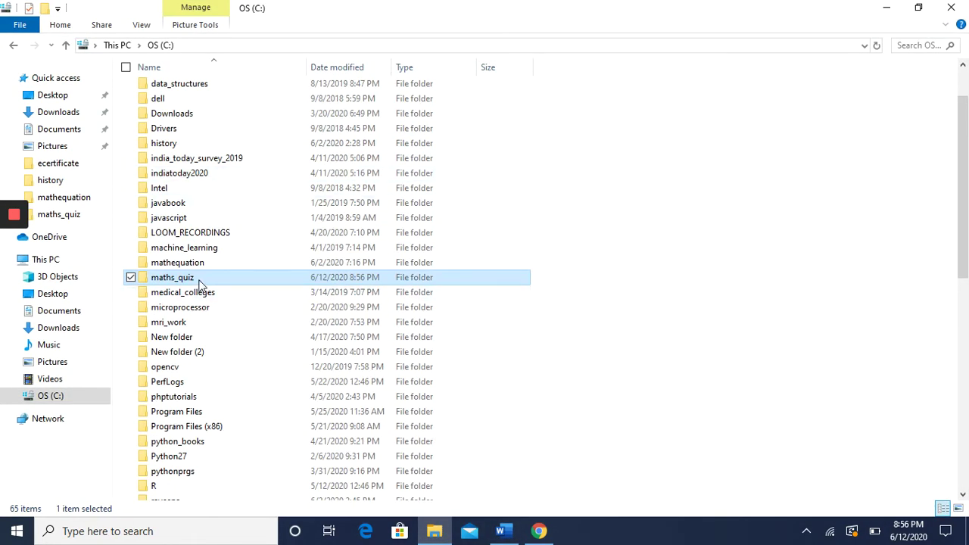
{"action": "double_click", "coordinate": [172, 277]}
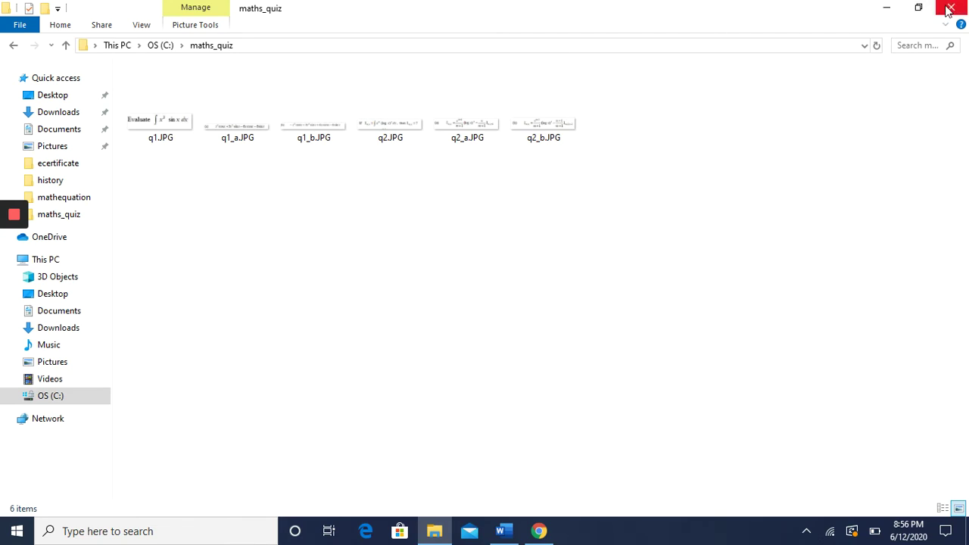
{"action": "left_click", "coordinate": [890, 8]}
{"action": "left_click", "coordinate": [583, 383]}
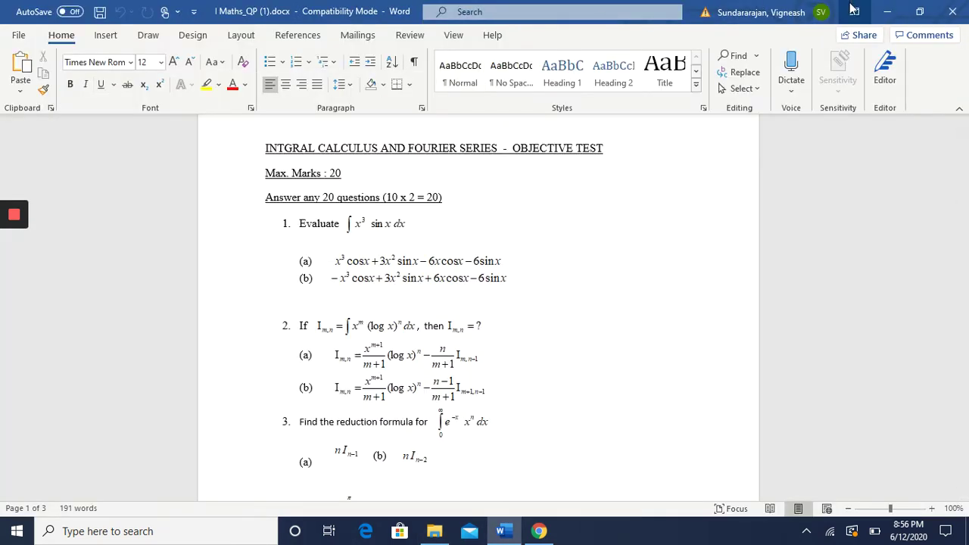
{"action": "left_click", "coordinate": [887, 15]}
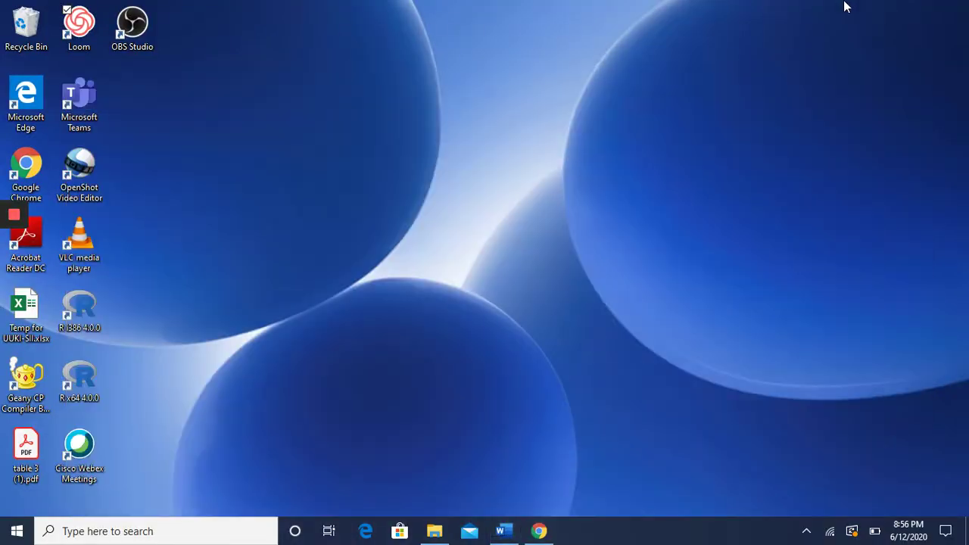
Switch to the chapter1 form in Google Forms and add a second answer option to the untitled multiple-choice question
{"action": "left_click", "coordinate": [540, 531]}
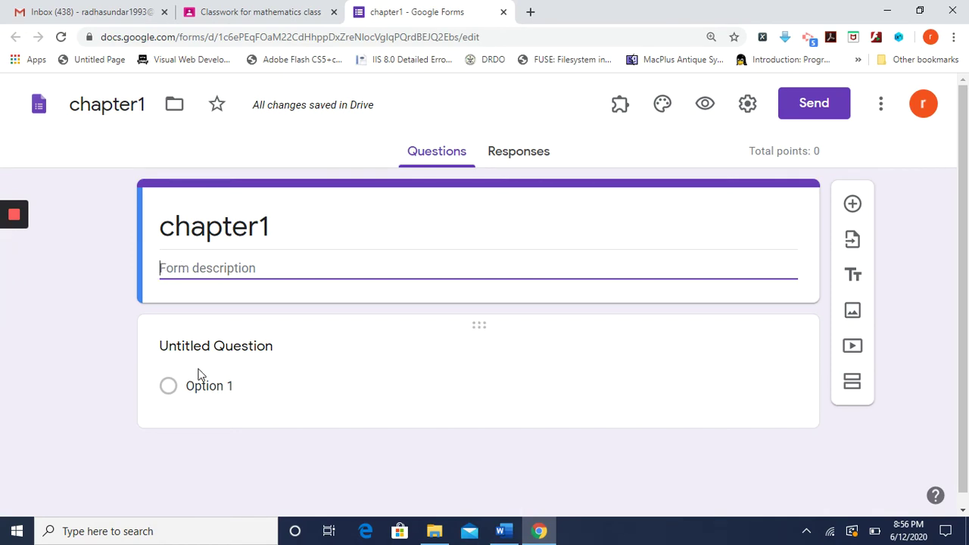
{"action": "left_click", "coordinate": [251, 387]}
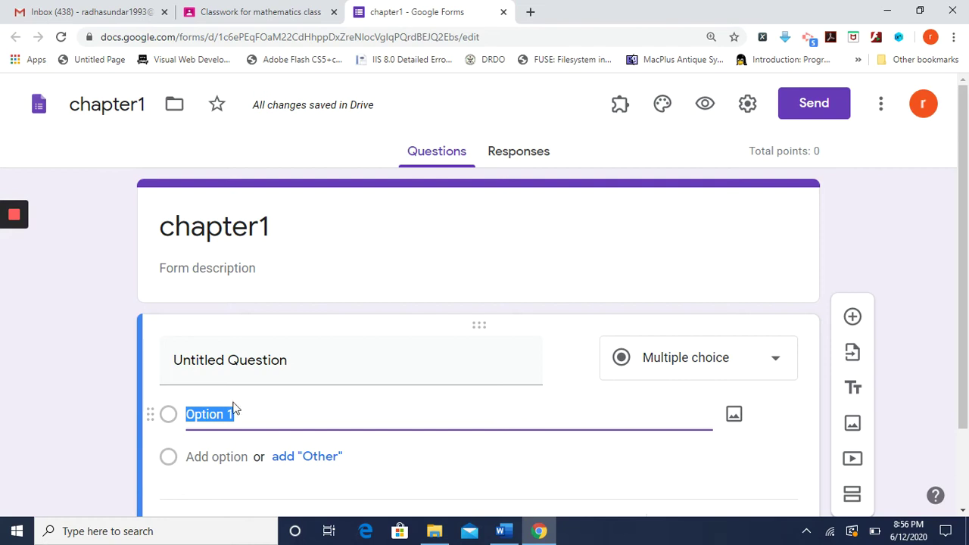
{"action": "key", "text": "Return"}
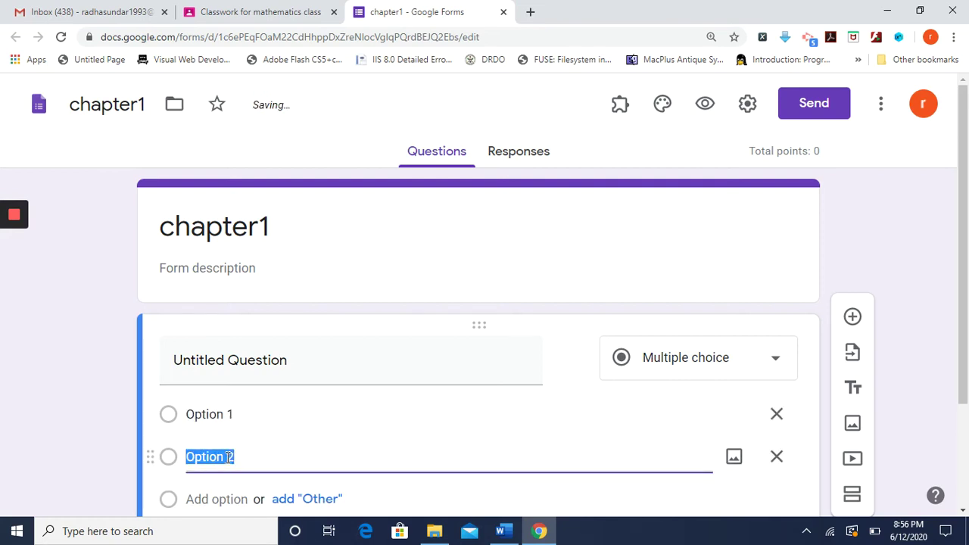
Insert the image q1.JPG from the maths_quiz folder into the untitled question
{"action": "left_click", "coordinate": [257, 367]}
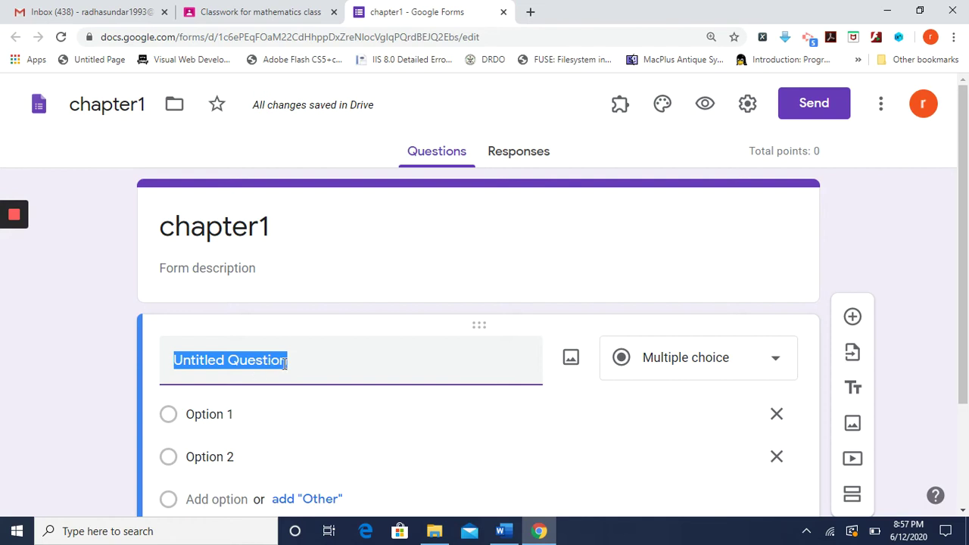
{"action": "left_click", "coordinate": [571, 360]}
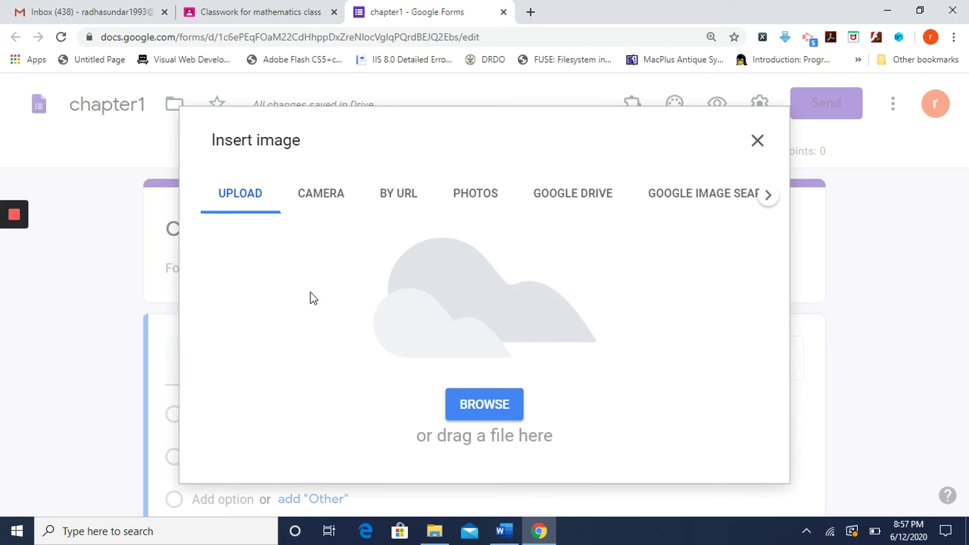
{"action": "left_click", "coordinate": [472, 404]}
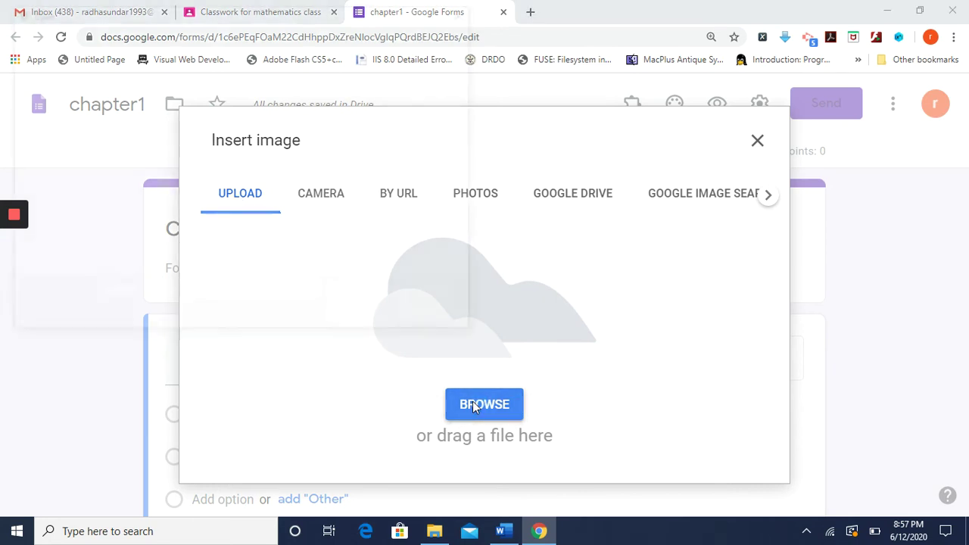
{"action": "left_click", "coordinate": [168, 90]}
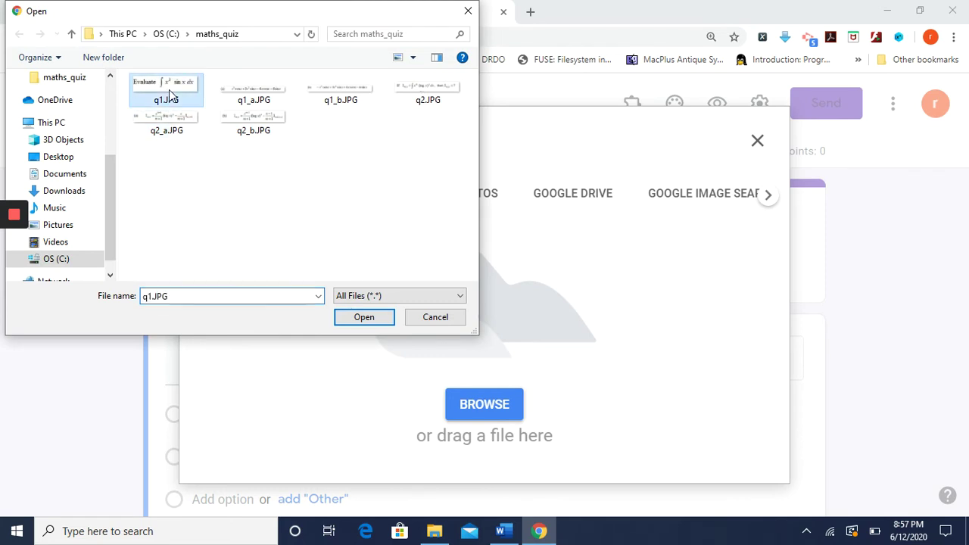
{"action": "left_click", "coordinate": [366, 317]}
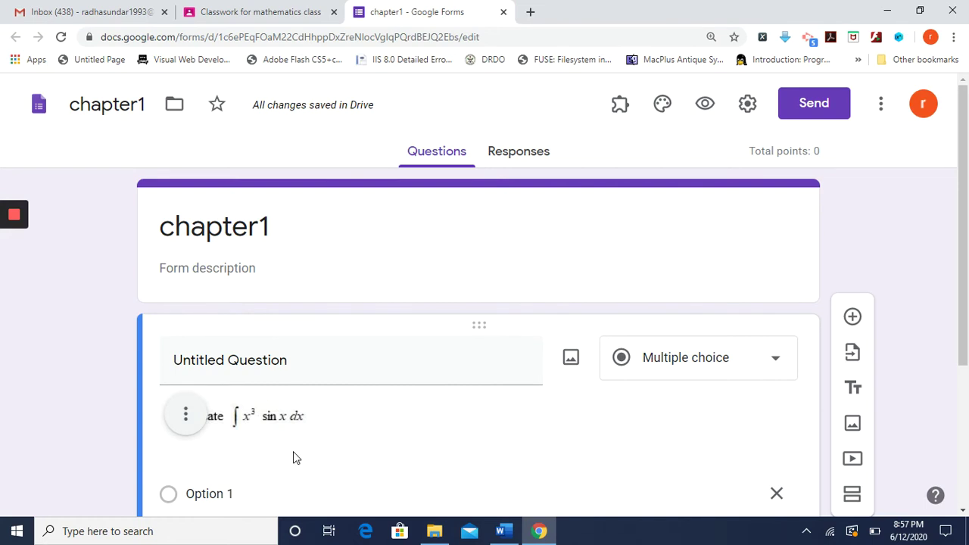
Check the available question types and keep the first question as Multiple choice
{"action": "scroll", "coordinate": [439, 433], "scroll_direction": "down", "scroll_amount": 1}
{"action": "scroll", "coordinate": [447, 428], "scroll_direction": "down", "scroll_amount": 1}
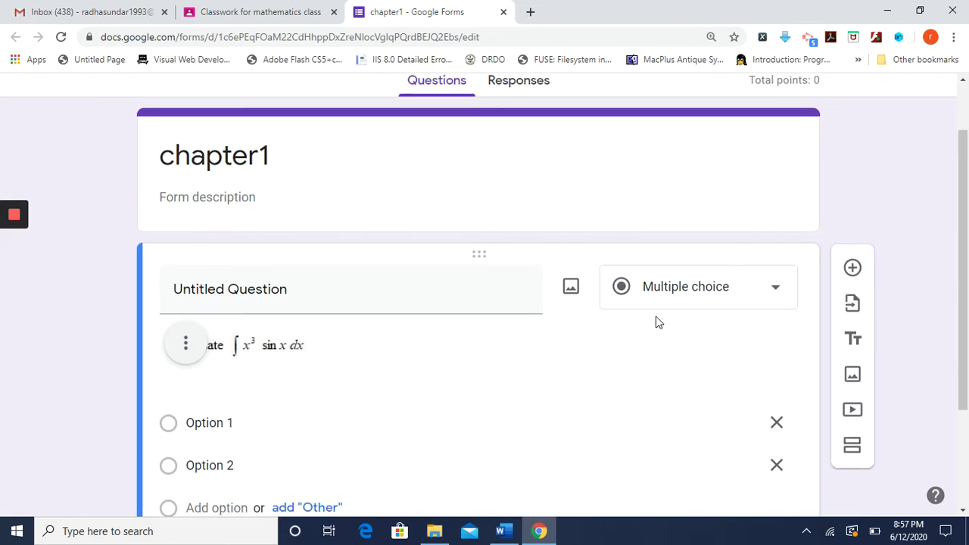
{"action": "left_click", "coordinate": [700, 294]}
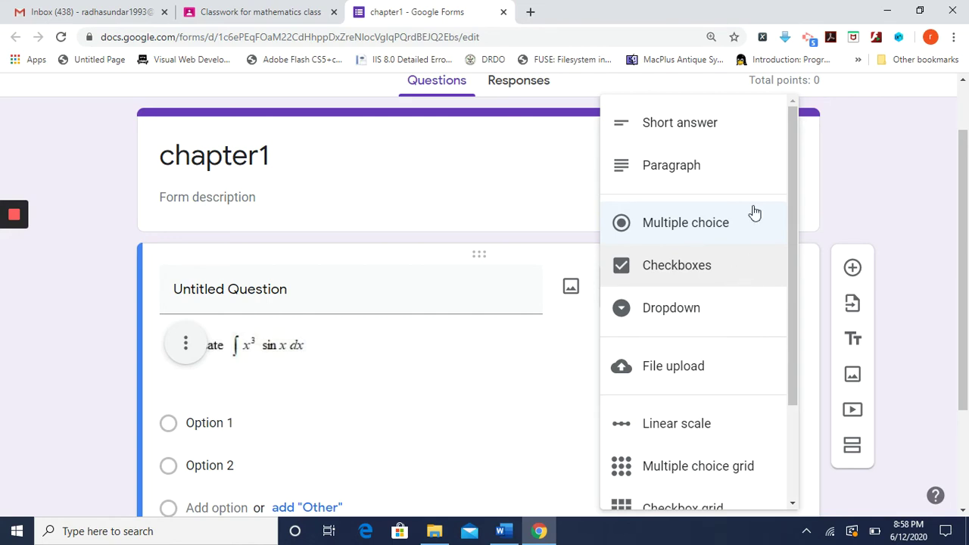
{"action": "left_click", "coordinate": [689, 231]}
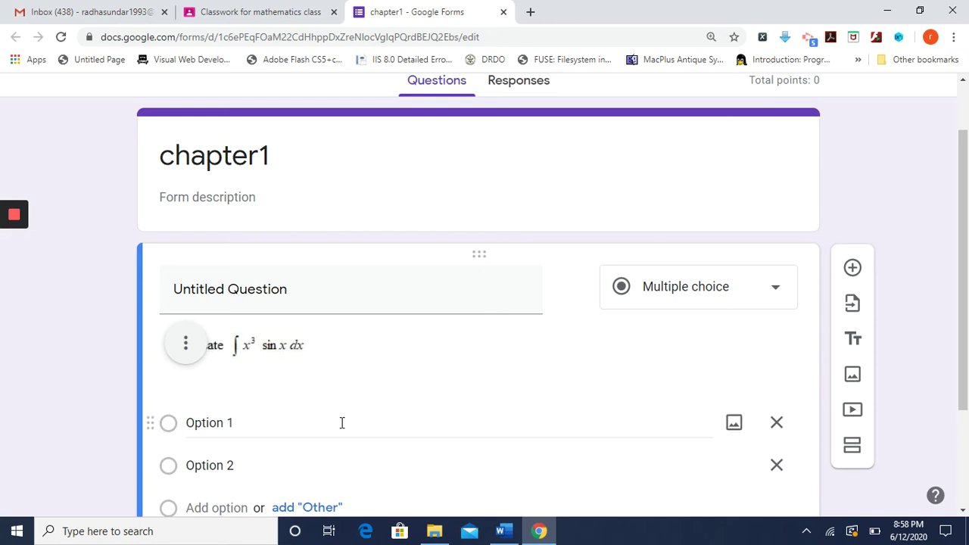
Add the image q1_a.JPG from the maths_quiz folder to Option 1 of the first question
{"action": "left_click", "coordinate": [733, 425]}
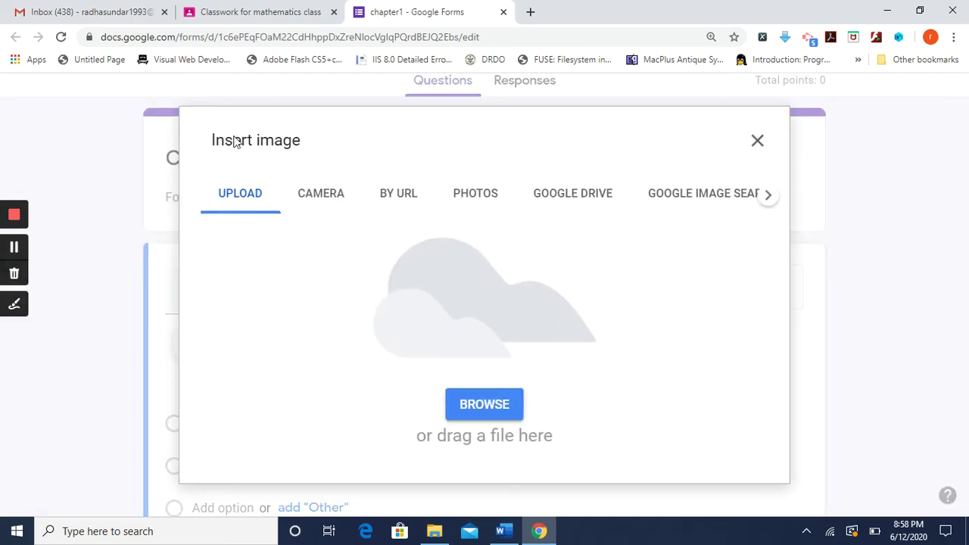
{"action": "left_click", "coordinate": [475, 406]}
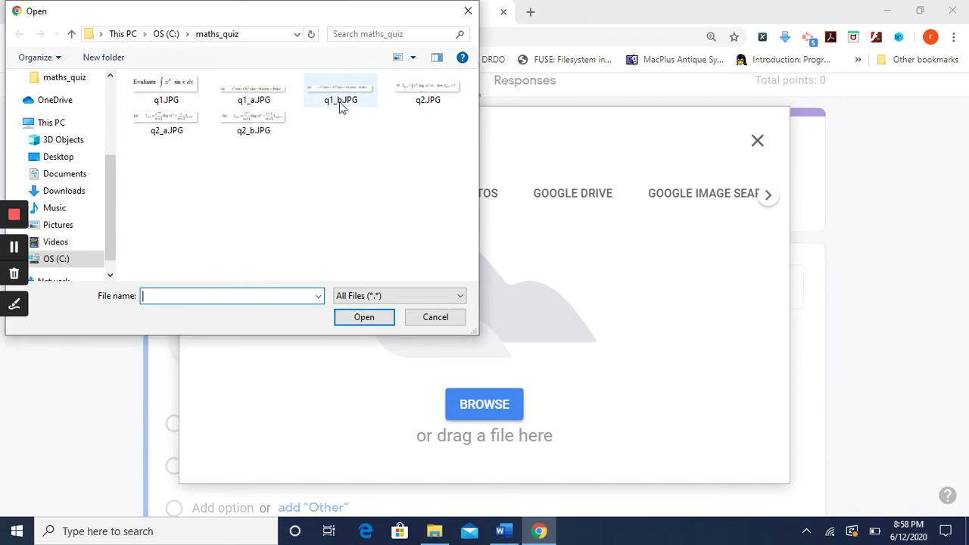
{"action": "left_click", "coordinate": [257, 94]}
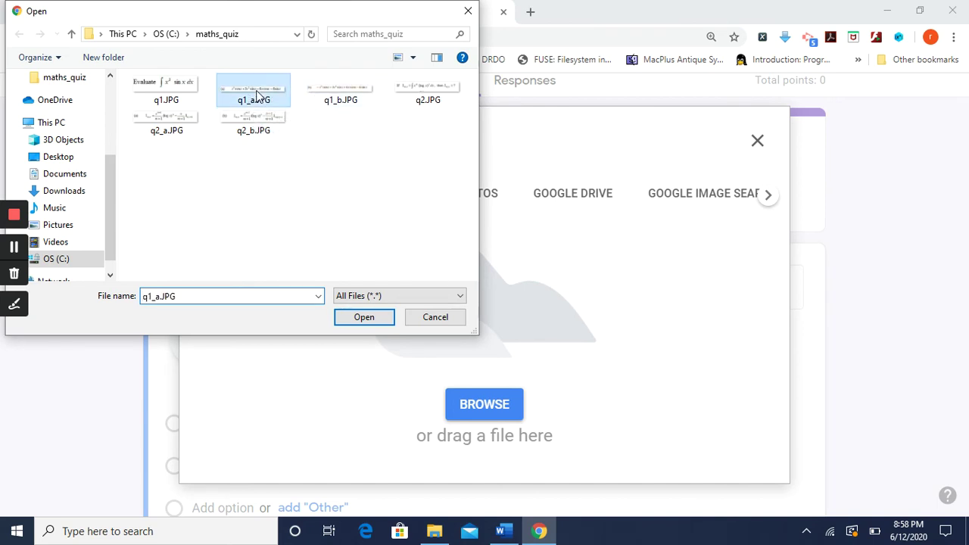
{"action": "left_click", "coordinate": [347, 318]}
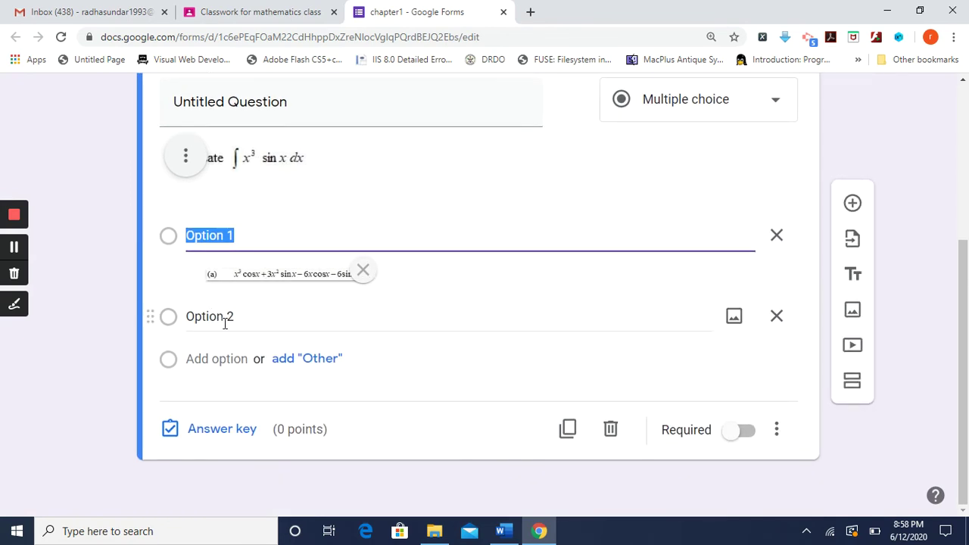
Add the image q1_b.JPG from the maths_quiz folder to Option 2 of the first question
{"action": "left_click", "coordinate": [227, 318]}
{"action": "left_click", "coordinate": [735, 318]}
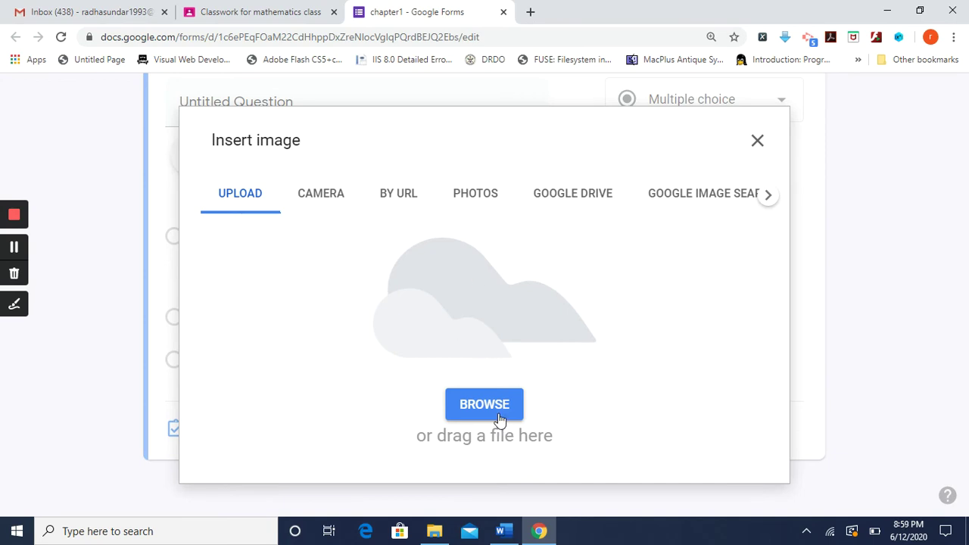
{"action": "left_click", "coordinate": [498, 415]}
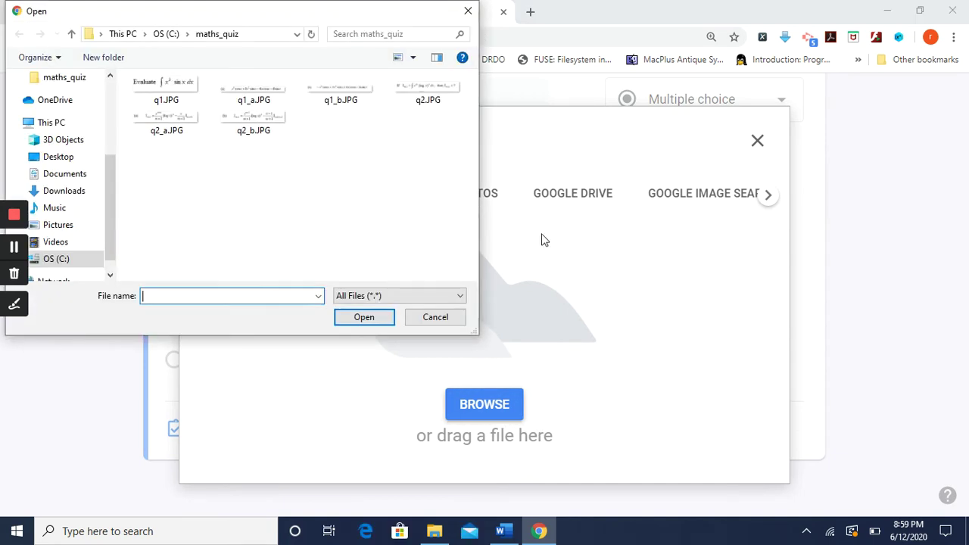
{"action": "left_click", "coordinate": [331, 97]}
{"action": "left_click", "coordinate": [361, 313]}
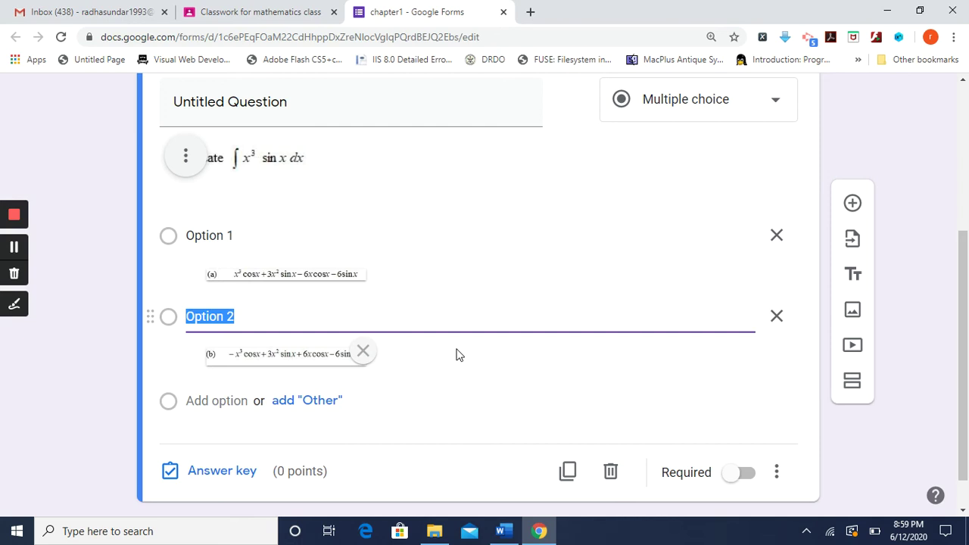
Make the first question required and open its answer key
{"action": "left_click", "coordinate": [746, 474]}
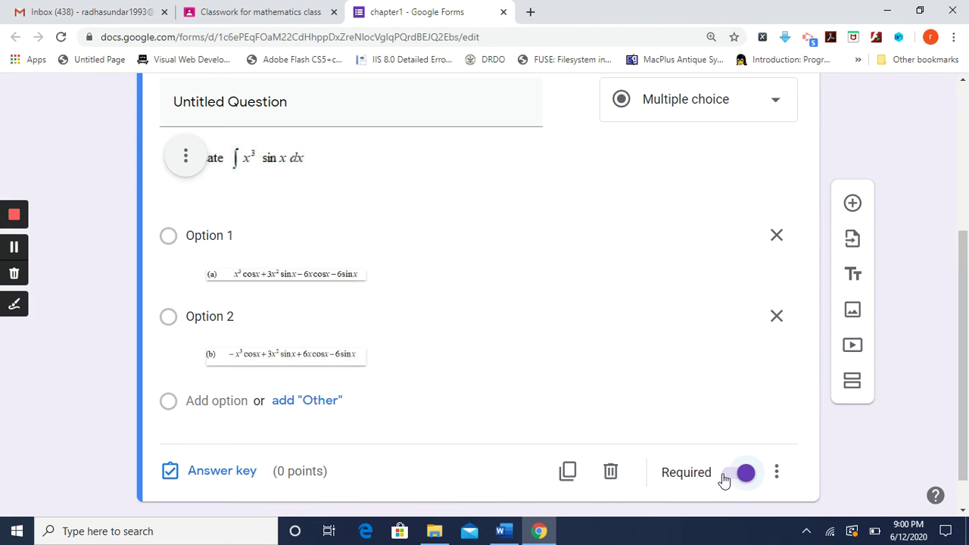
{"action": "left_click", "coordinate": [224, 472]}
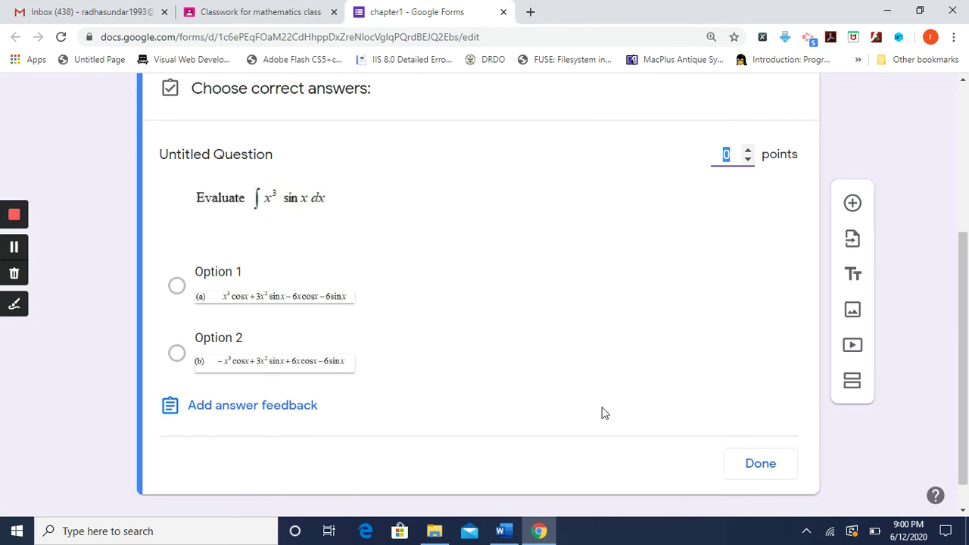
Switch to the Word question paper, look up question 1 in the answers table at its end, and minimise Word
{"action": "left_click", "coordinate": [504, 531]}
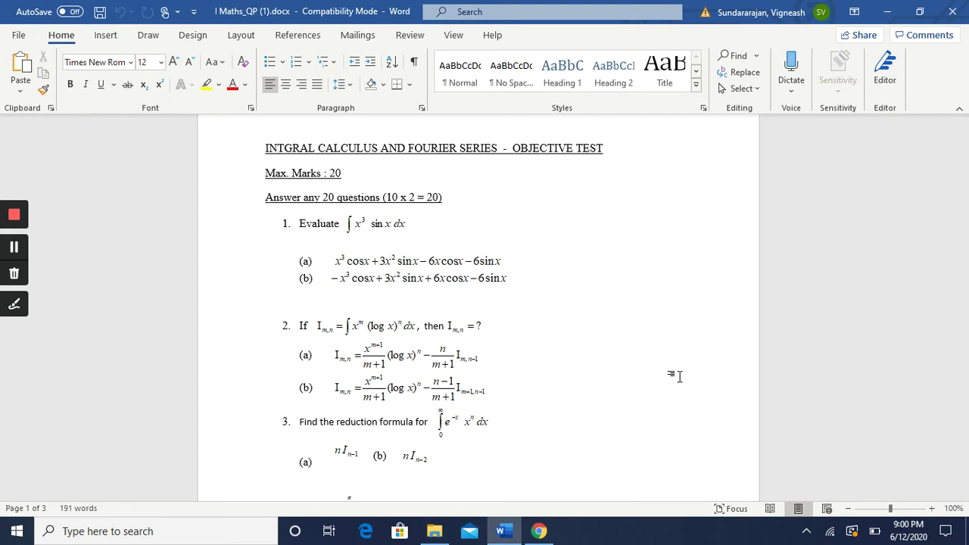
{"action": "scroll", "coordinate": [679, 376], "scroll_direction": "down", "scroll_amount": 10}
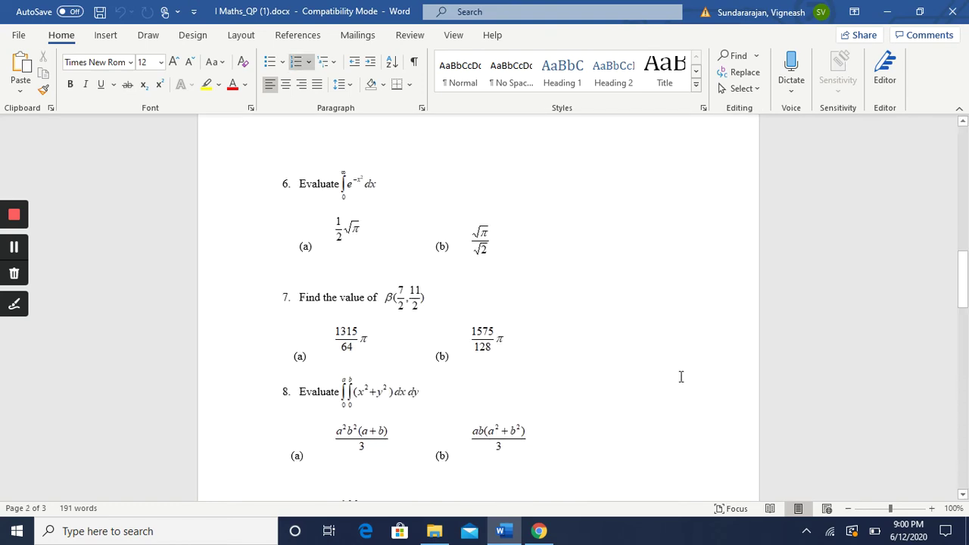
{"action": "scroll", "coordinate": [681, 376], "scroll_direction": "down", "scroll_amount": 20}
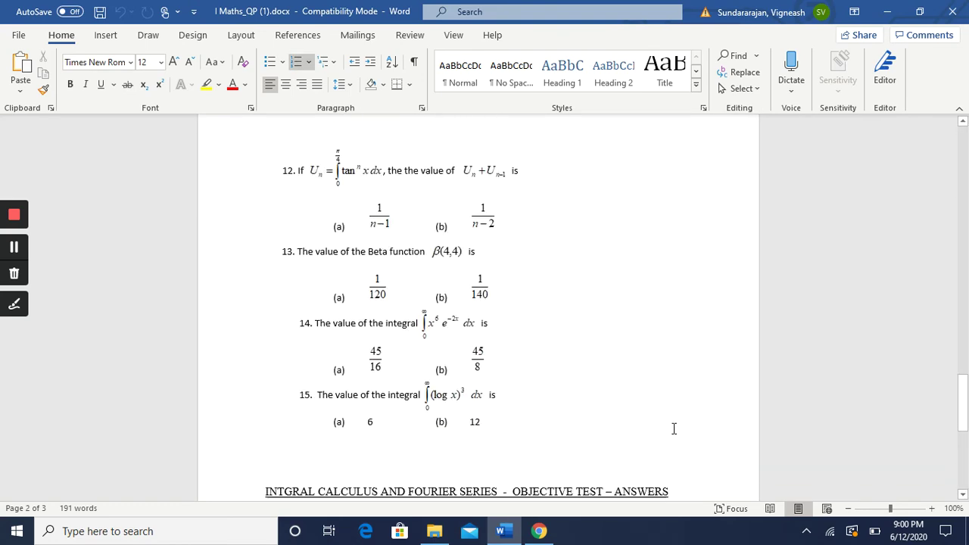
{"action": "scroll", "coordinate": [688, 446], "scroll_direction": "down", "scroll_amount": 1}
{"action": "scroll", "coordinate": [644, 378], "scroll_direction": "up", "scroll_amount": 2}
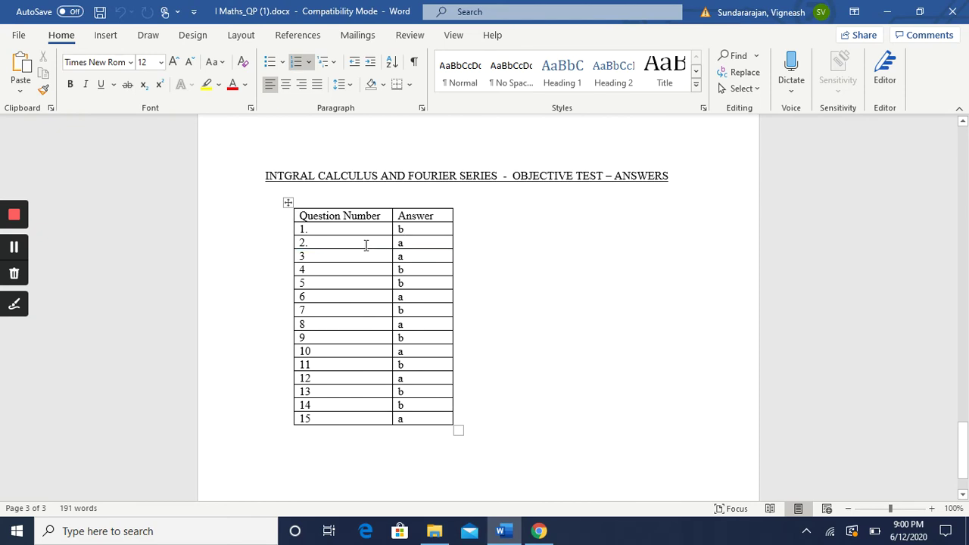
{"action": "left_click", "coordinate": [887, 12]}
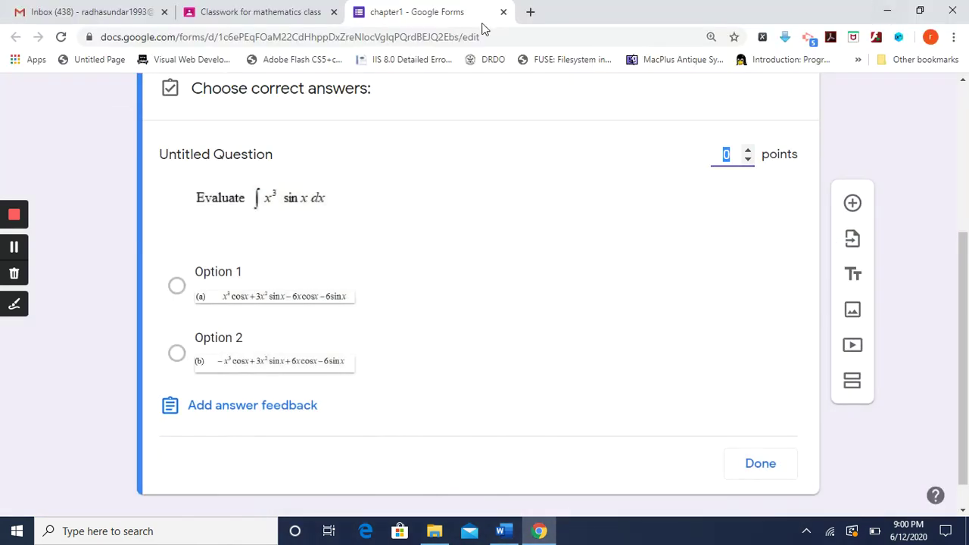
Mark Option 2 as the correct answer, set the question's value to 1 point and finish the answer key
{"action": "left_click", "coordinate": [178, 356]}
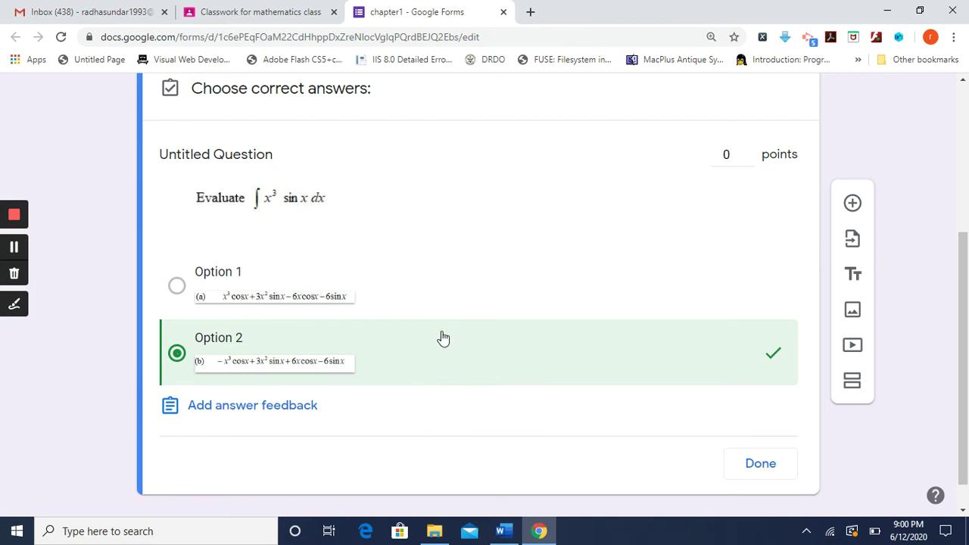
{"action": "left_click", "coordinate": [729, 156]}
{"action": "left_click", "coordinate": [747, 150]}
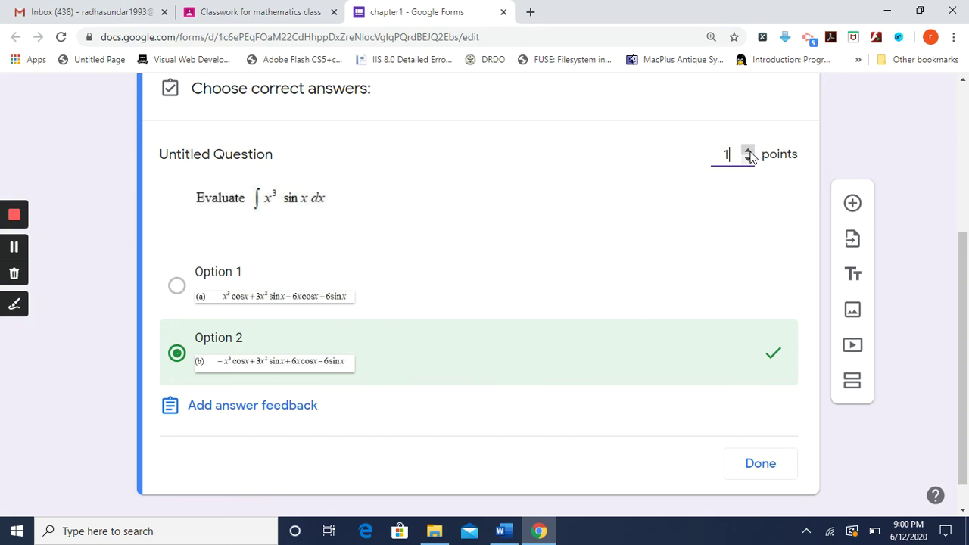
{"action": "left_click", "coordinate": [747, 152]}
{"action": "left_click", "coordinate": [748, 161]}
{"action": "left_click", "coordinate": [760, 464]}
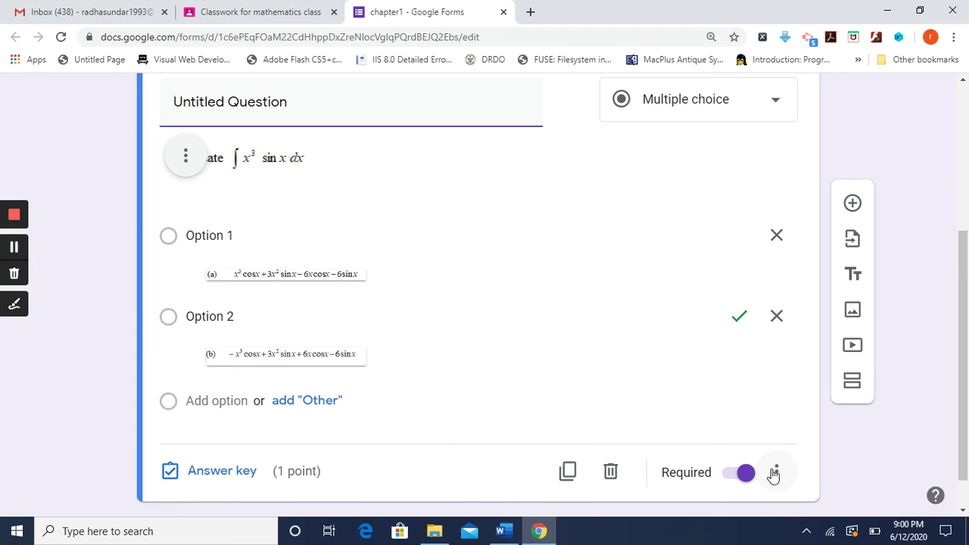
Add a second question to the form and insert the image q2.JPG from the maths_quiz folder into it
{"action": "left_click", "coordinate": [853, 205]}
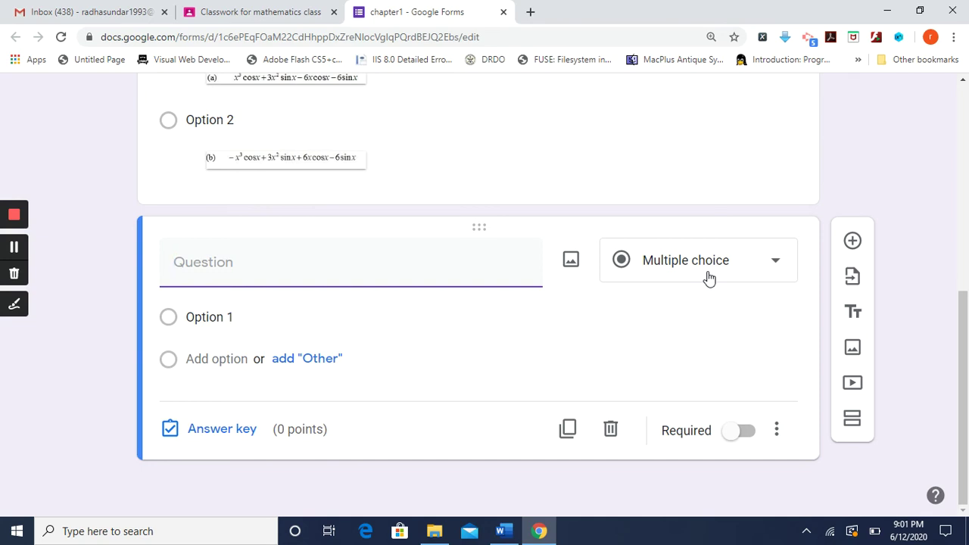
{"action": "left_click", "coordinate": [571, 262]}
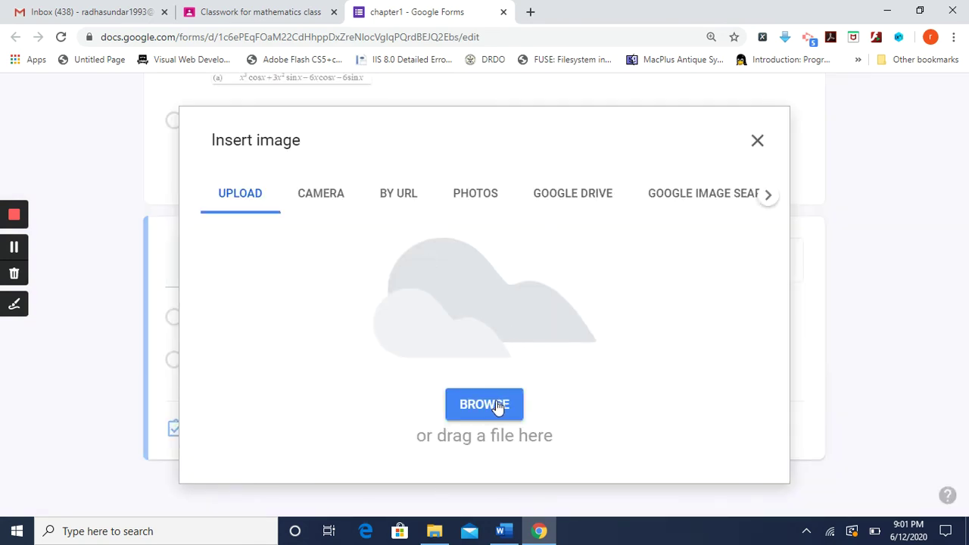
{"action": "left_click", "coordinate": [498, 406]}
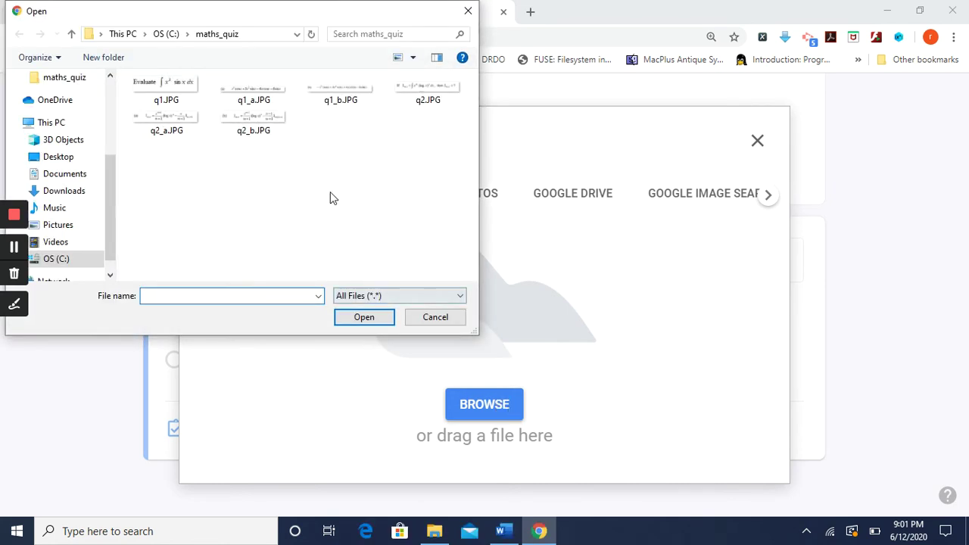
{"action": "left_click", "coordinate": [420, 91]}
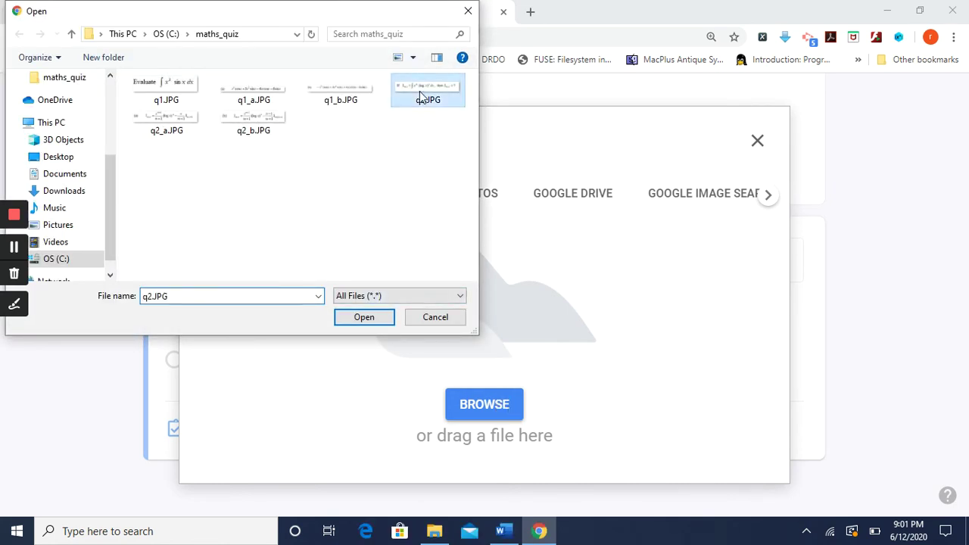
{"action": "left_click", "coordinate": [364, 316]}
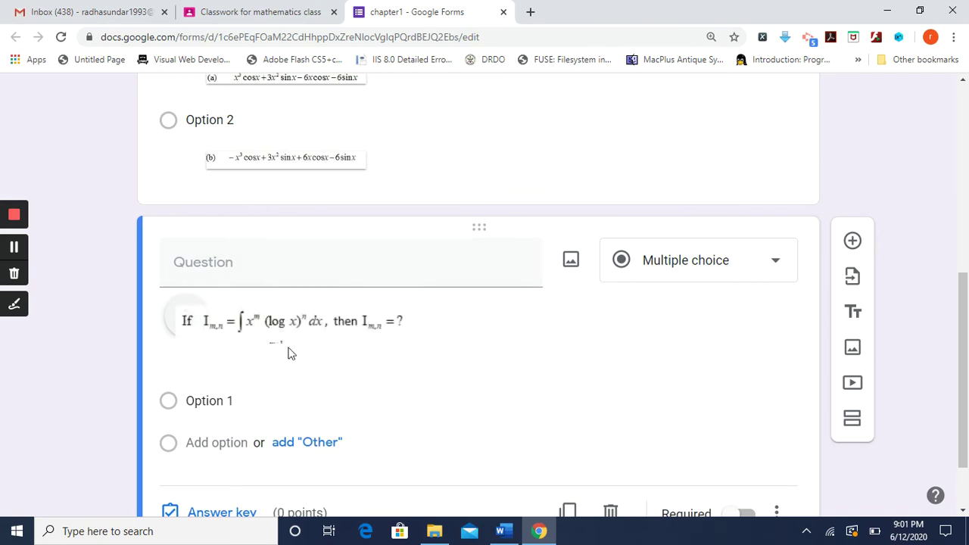
Add Option 2 and Option 3 as further answer choices to the second question
{"action": "scroll", "coordinate": [414, 361], "scroll_direction": "down", "scroll_amount": 1}
{"action": "left_click", "coordinate": [237, 317]}
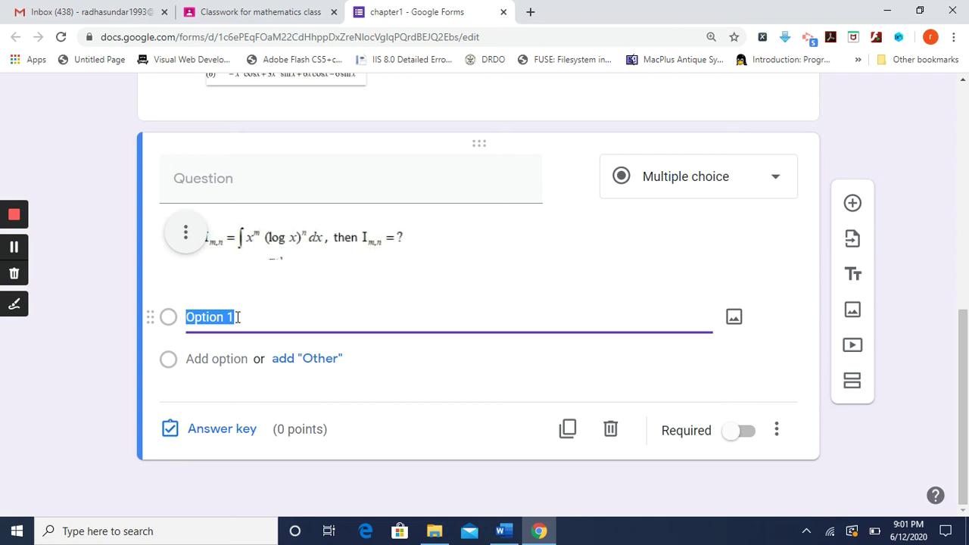
{"action": "key", "text": "Return"}
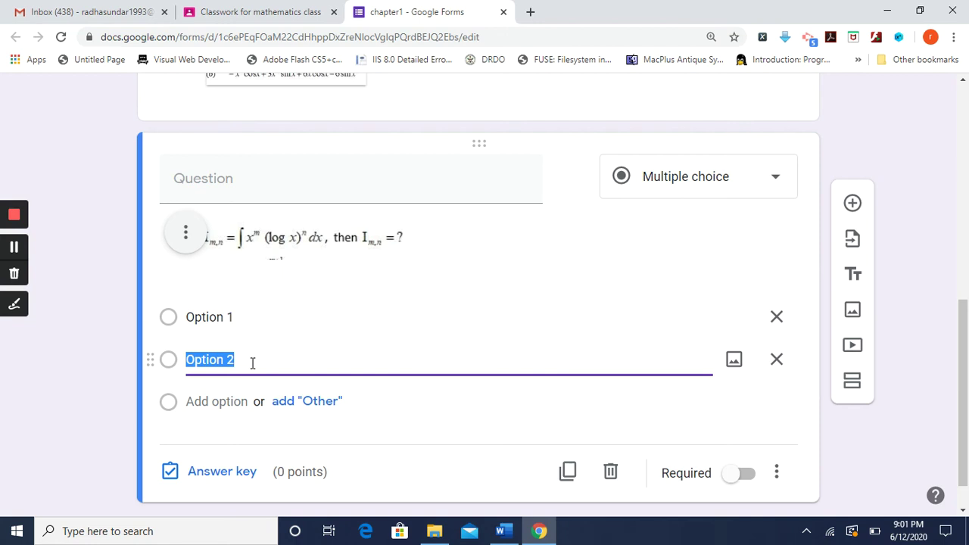
{"action": "key", "text": "Return"}
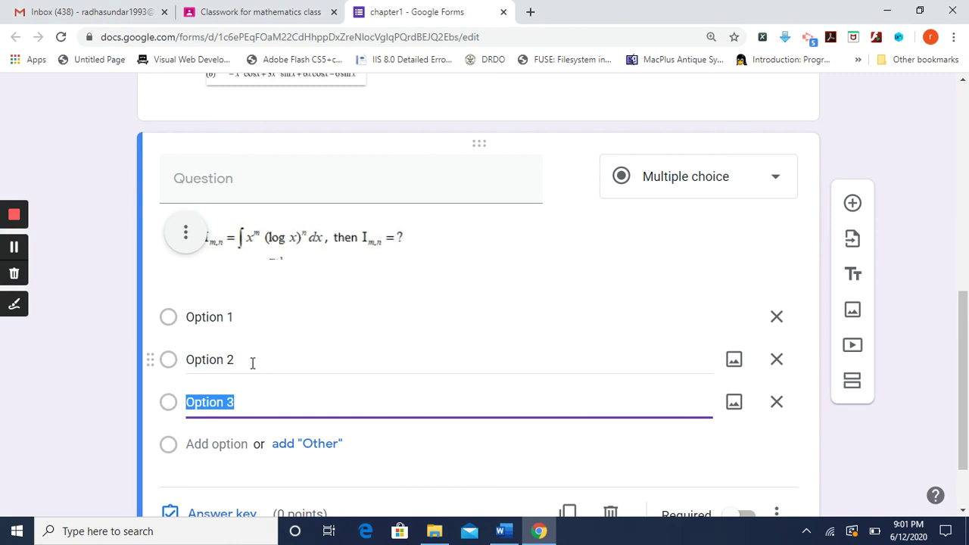
{"action": "left_click", "coordinate": [239, 361]}
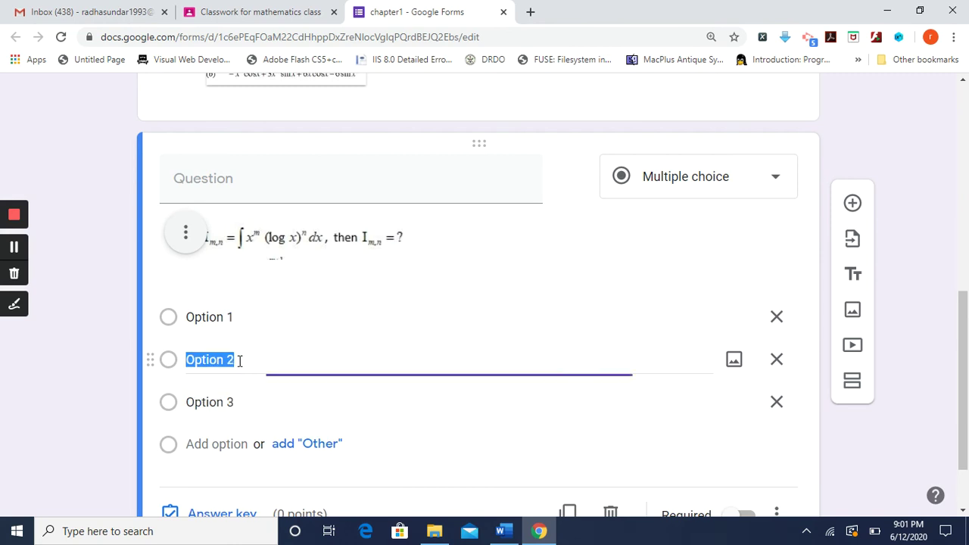
{"action": "left_click", "coordinate": [238, 403]}
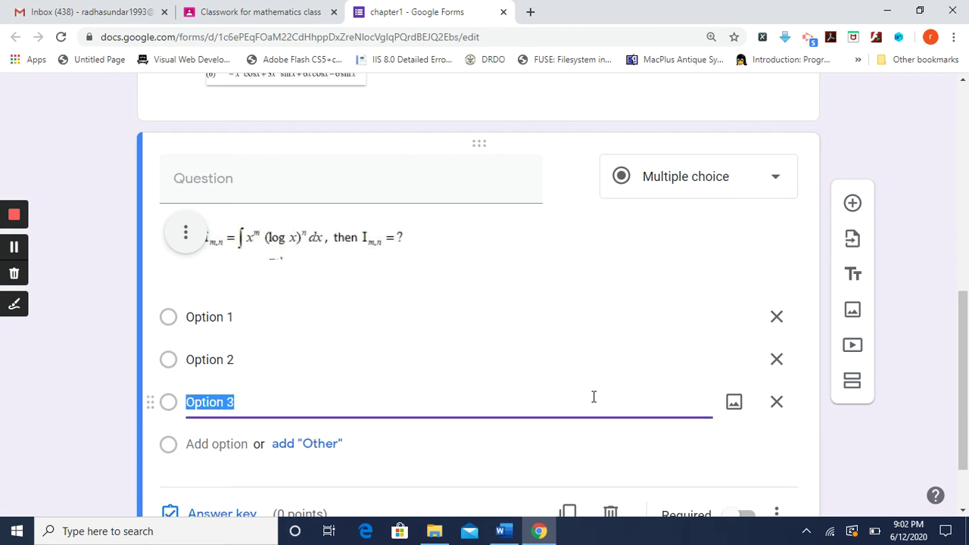
Remove Option 3 from the second question and insert the image q2_a.JPG from the maths_quiz folder into Option 1
{"action": "left_click", "coordinate": [777, 408]}
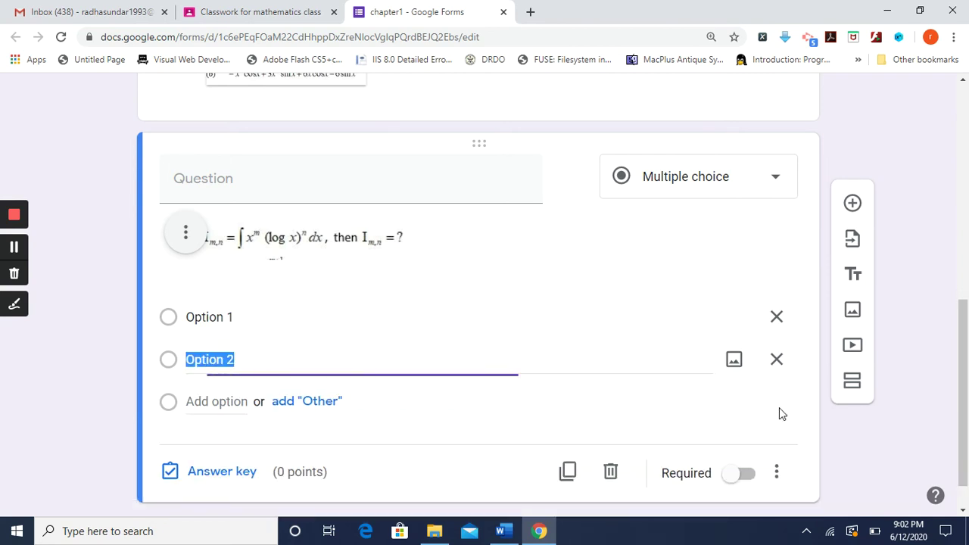
{"action": "left_click", "coordinate": [291, 318]}
{"action": "left_click", "coordinate": [735, 321]}
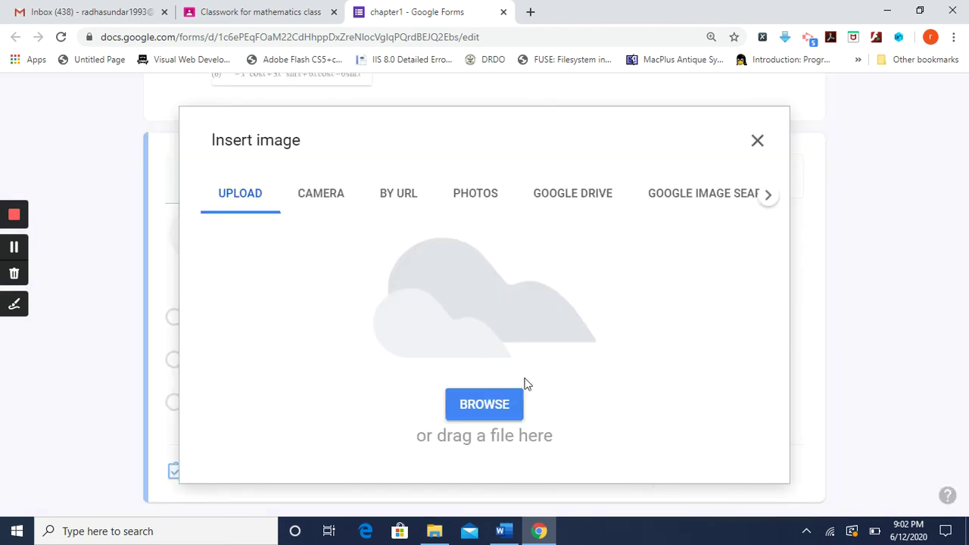
{"action": "left_click", "coordinate": [500, 409]}
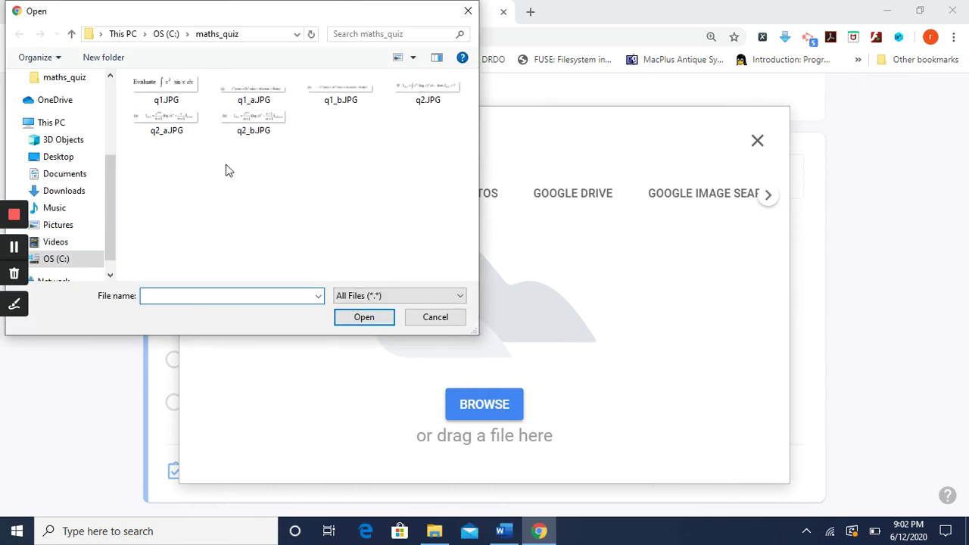
{"action": "left_click", "coordinate": [175, 128]}
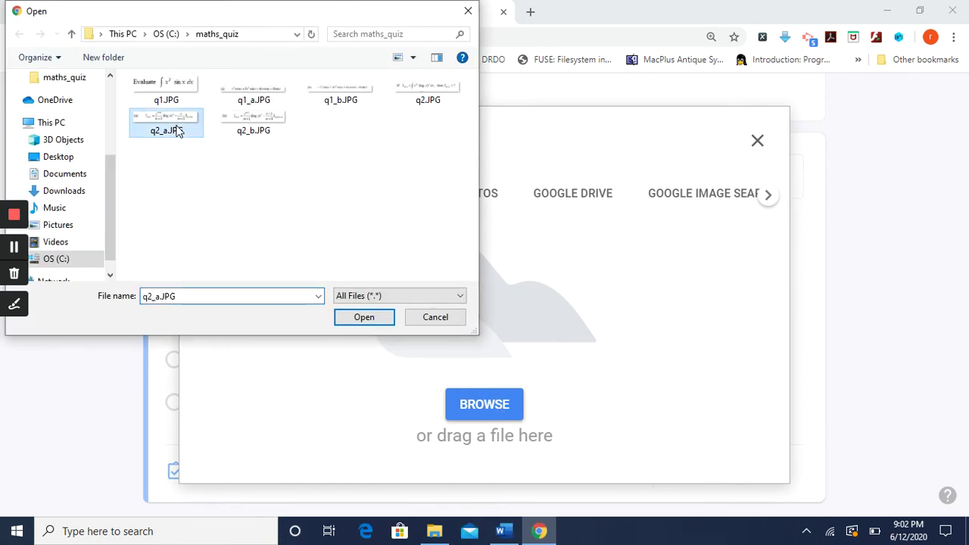
{"action": "left_click", "coordinate": [352, 317]}
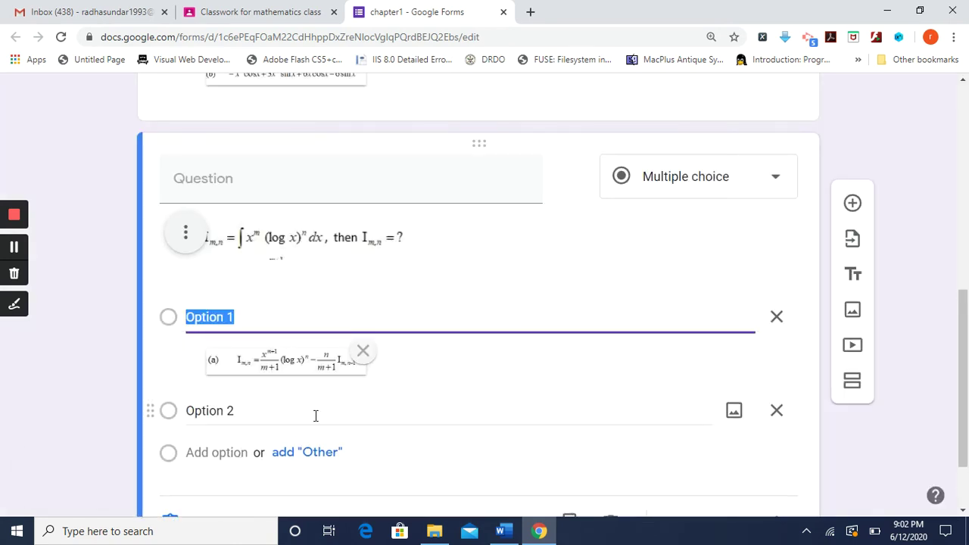
Insert the image q2_b.JPG into Option 2 of the second question and make the question required
{"action": "left_click", "coordinate": [733, 411]}
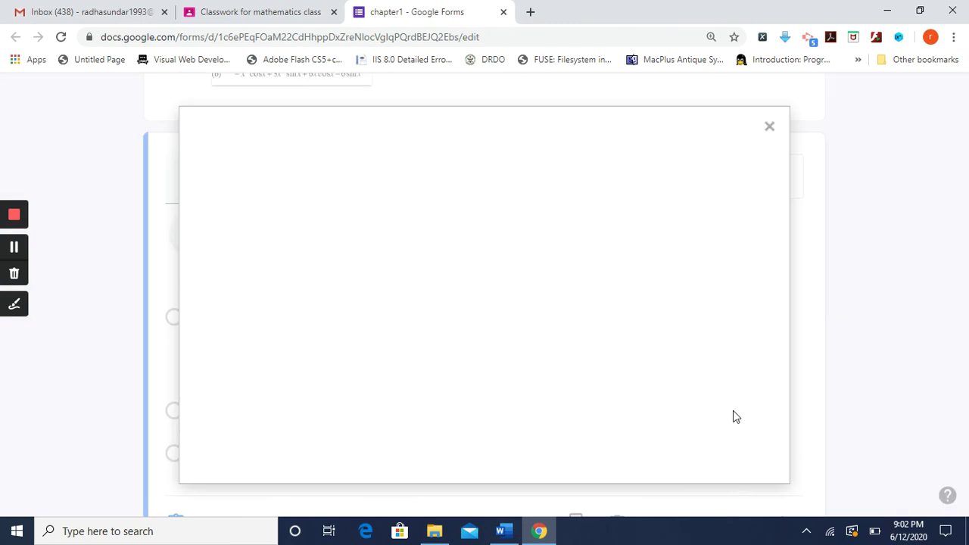
{"action": "left_click", "coordinate": [499, 404]}
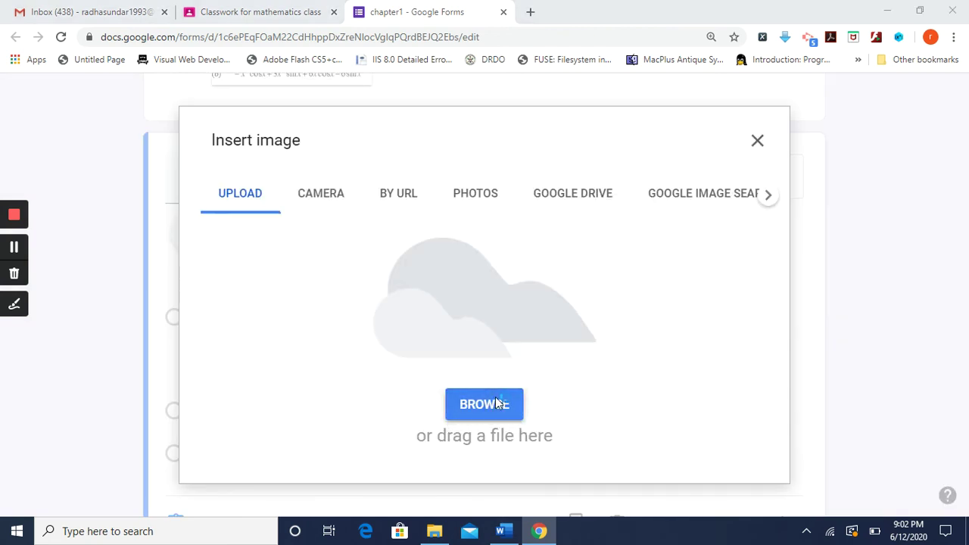
{"action": "left_click", "coordinate": [255, 173]}
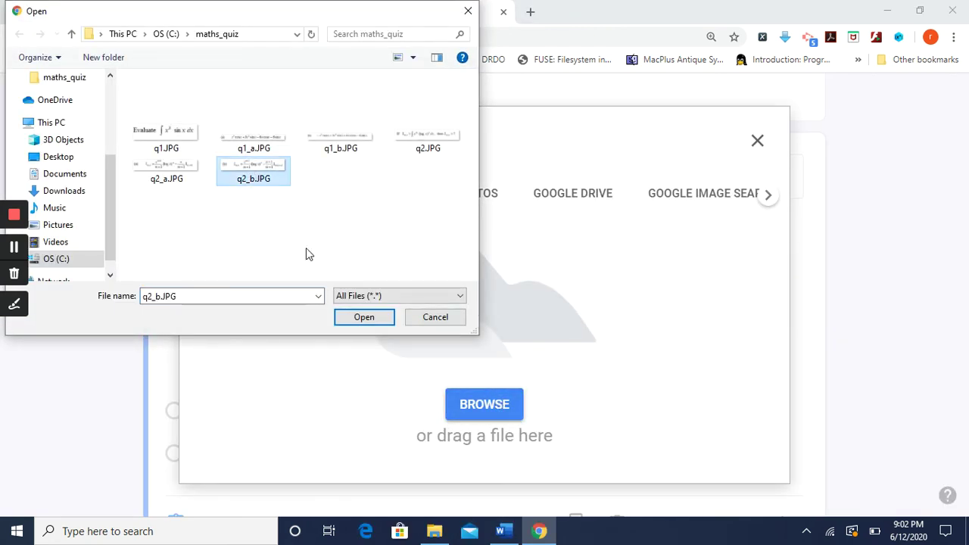
{"action": "left_click", "coordinate": [362, 317]}
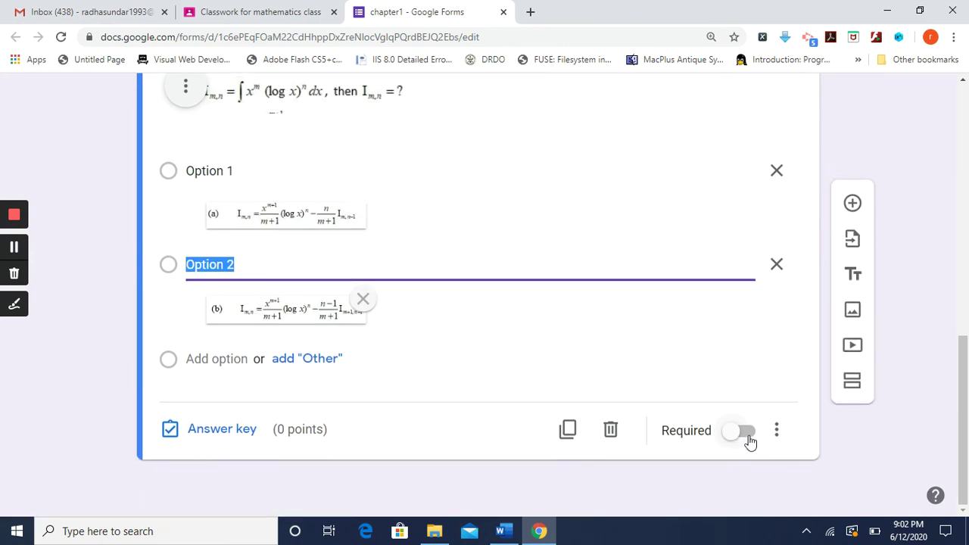
{"action": "left_click", "coordinate": [747, 435]}
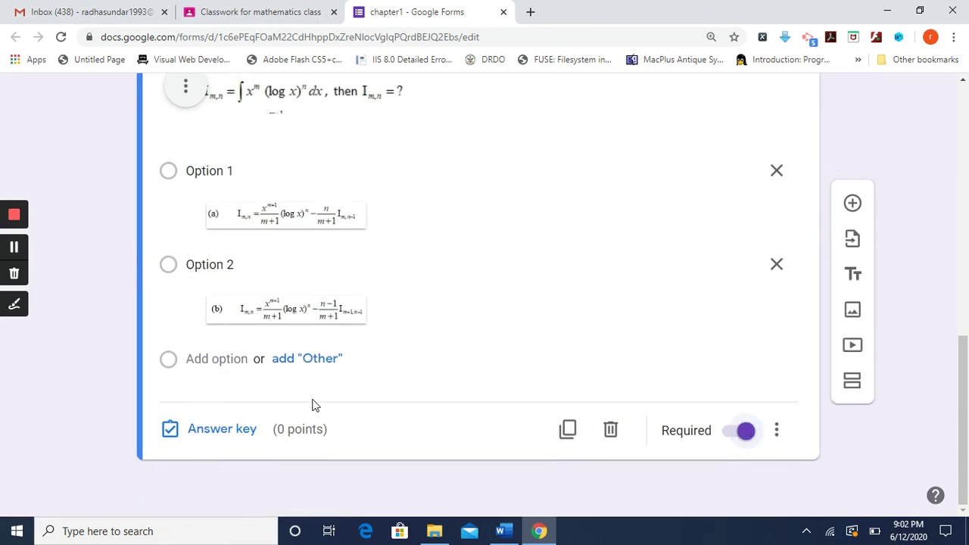
Open the second question's answer key, look up question 2 in the Word paper's answers table, and minimise Word
{"action": "left_click", "coordinate": [222, 429]}
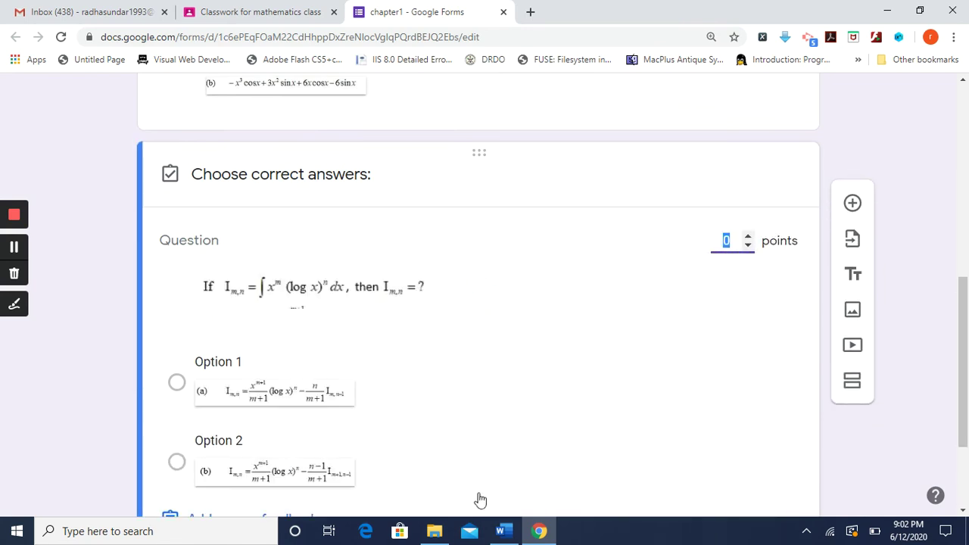
{"action": "left_click", "coordinate": [504, 532]}
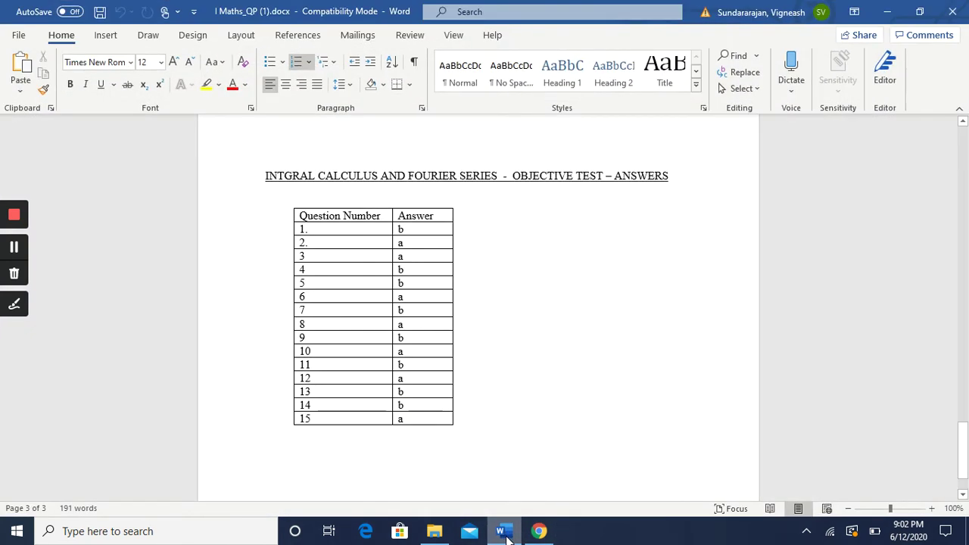
{"action": "left_click", "coordinate": [887, 11]}
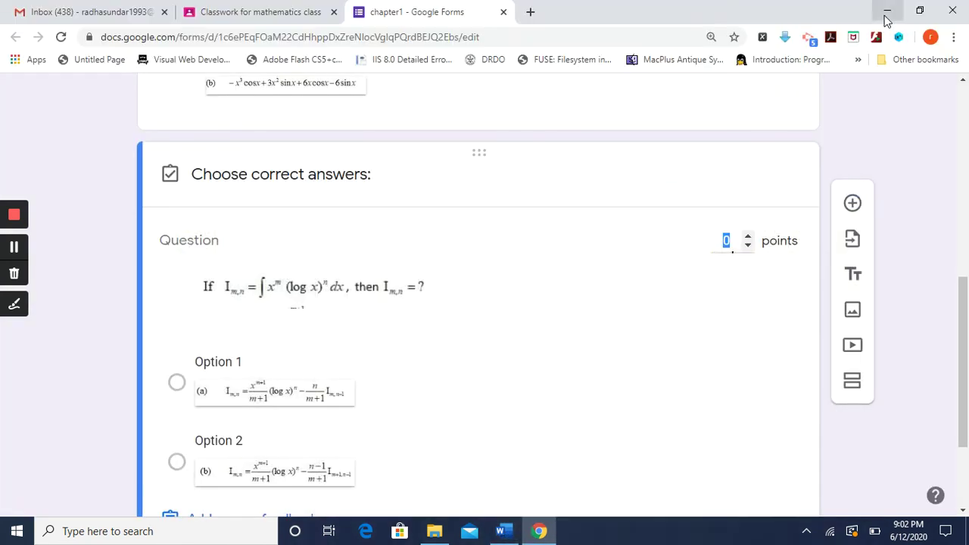
Mark Option 1 as the second question's correct answer, set its value to 1 point and finish the answer key
{"action": "left_click", "coordinate": [177, 382]}
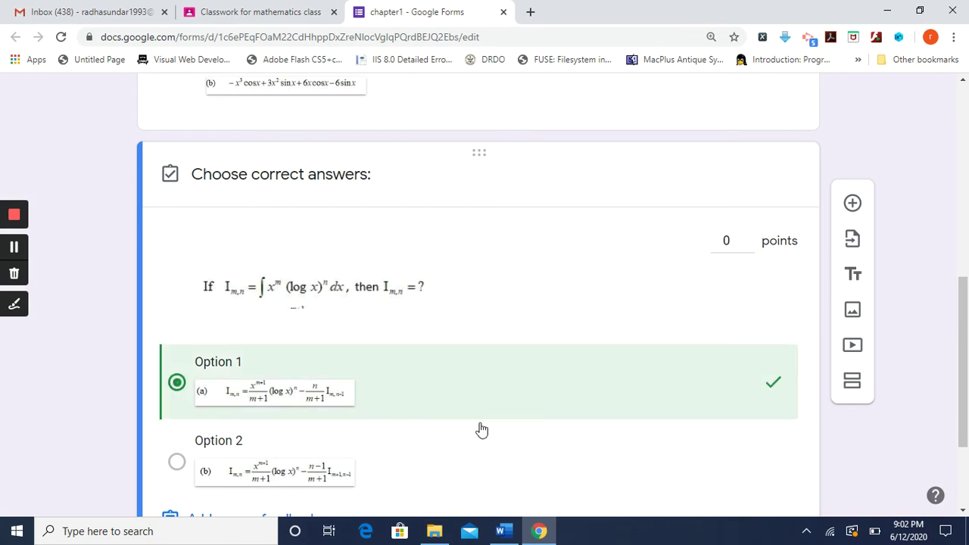
{"action": "scroll", "coordinate": [543, 449], "scroll_direction": "down", "scroll_amount": 2}
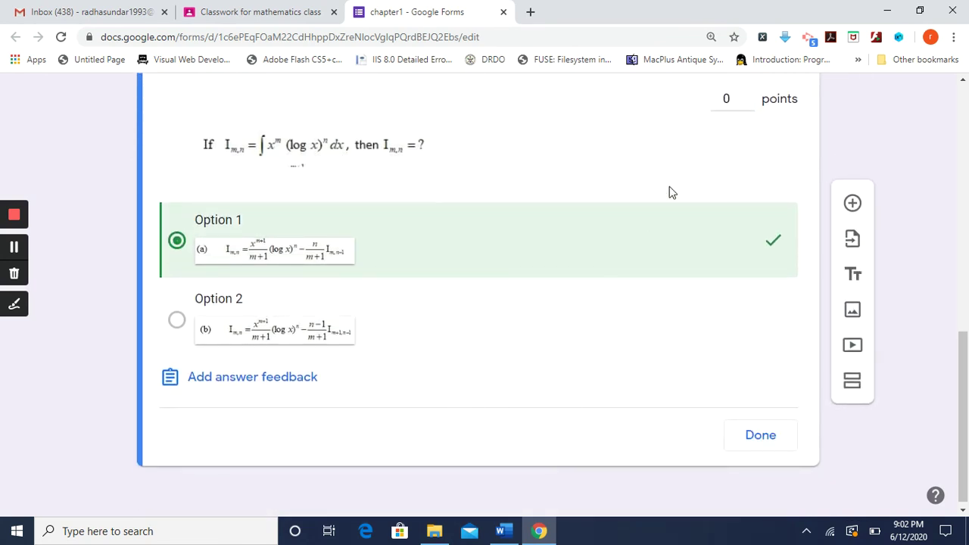
{"action": "scroll", "coordinate": [733, 157], "scroll_direction": "up", "scroll_amount": 2}
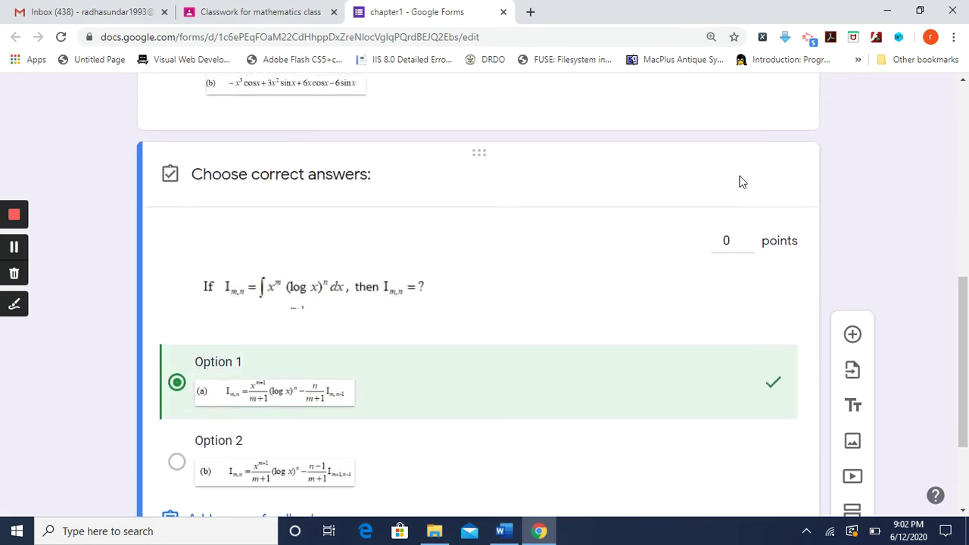
{"action": "left_click", "coordinate": [748, 237]}
{"action": "left_click", "coordinate": [658, 306]}
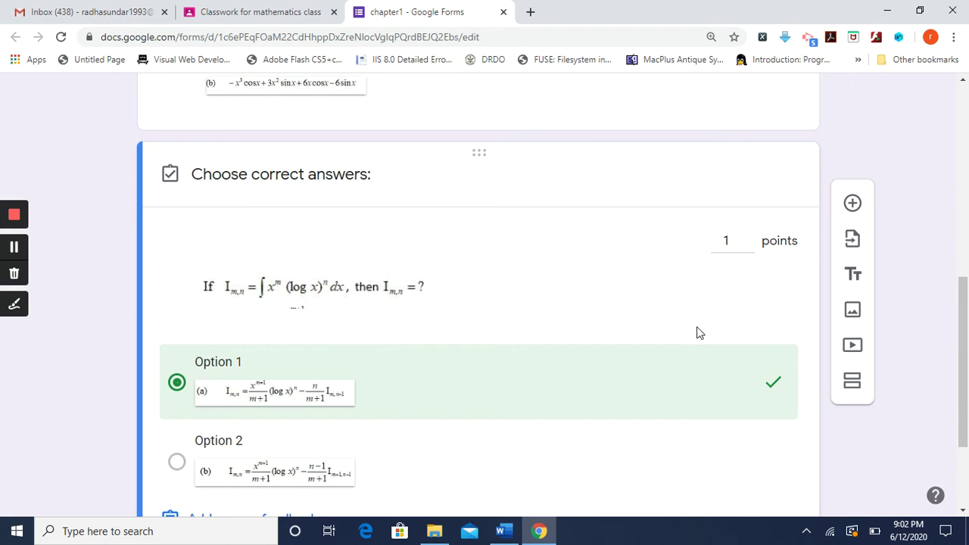
{"action": "scroll", "coordinate": [556, 282], "scroll_direction": "down", "scroll_amount": 2}
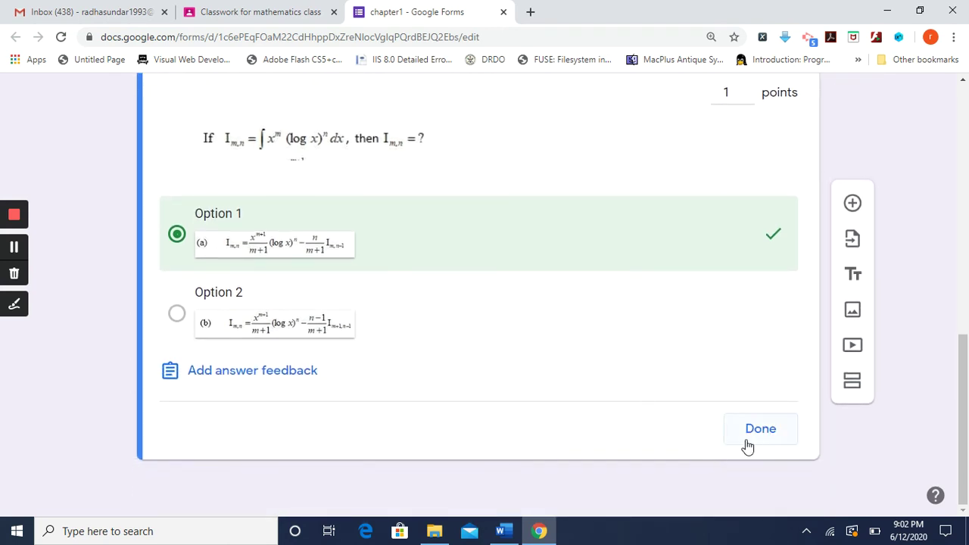
{"action": "left_click", "coordinate": [754, 437]}
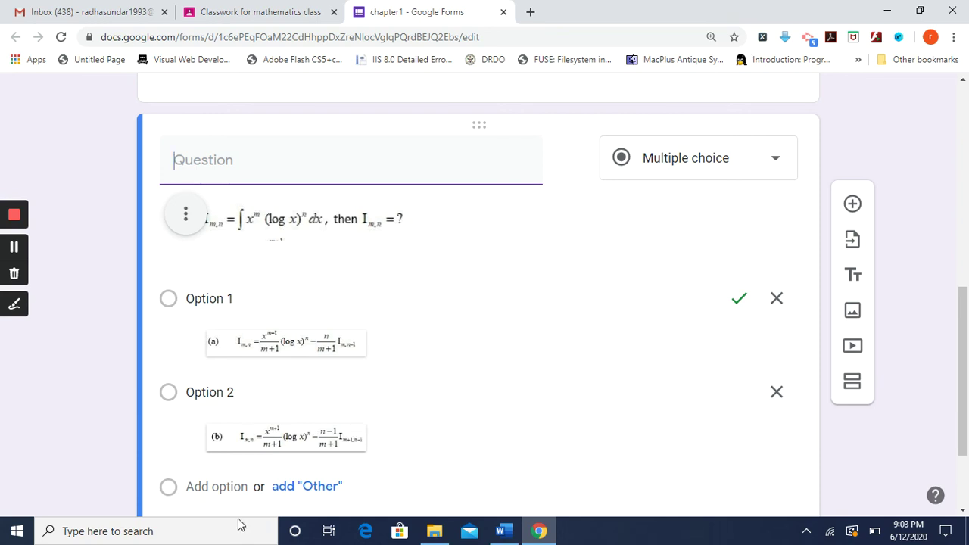
Copy a shortened link to the chapter1 form from its sending options and return to the form editor
{"action": "scroll", "coordinate": [621, 369], "scroll_direction": "up", "scroll_amount": 7}
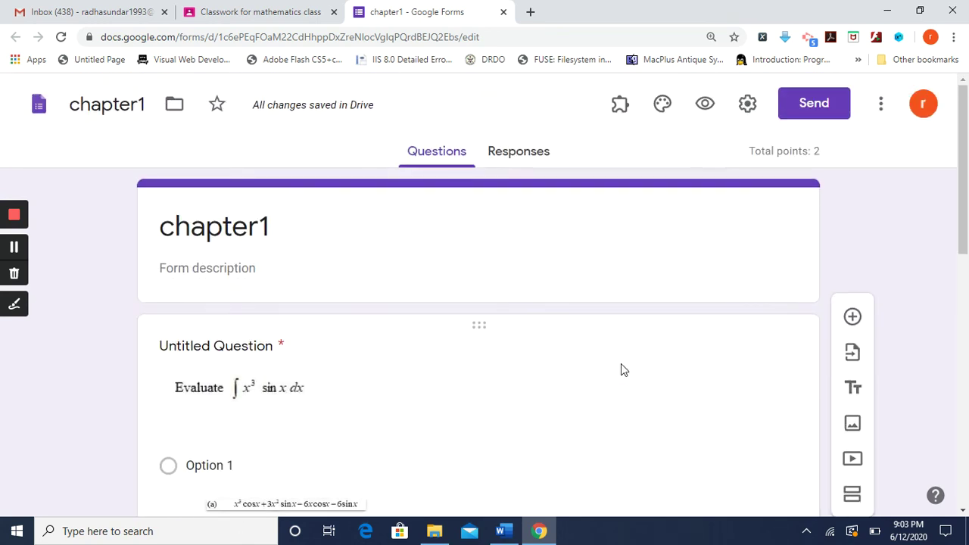
{"action": "scroll", "coordinate": [621, 369], "scroll_direction": "down", "scroll_amount": 7}
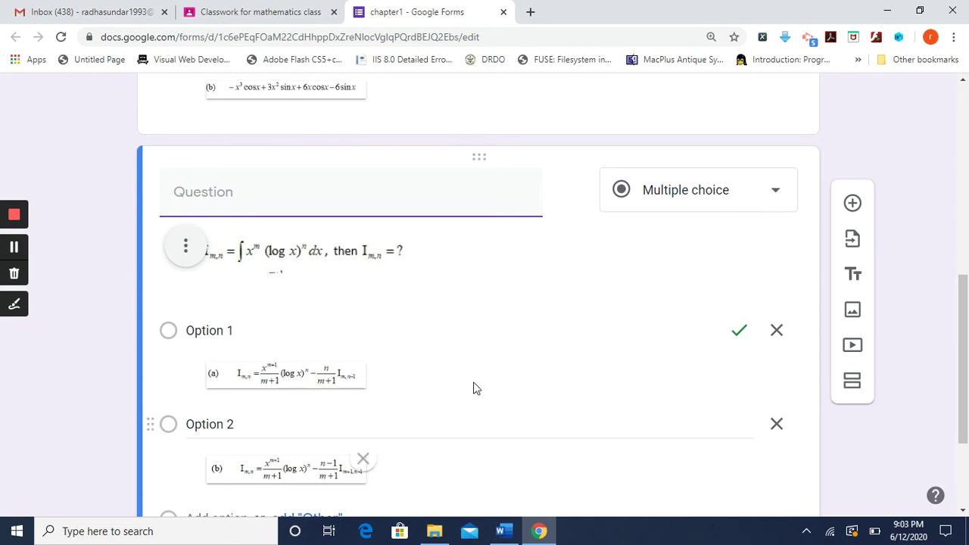
{"action": "scroll", "coordinate": [712, 334], "scroll_direction": "up", "scroll_amount": 6}
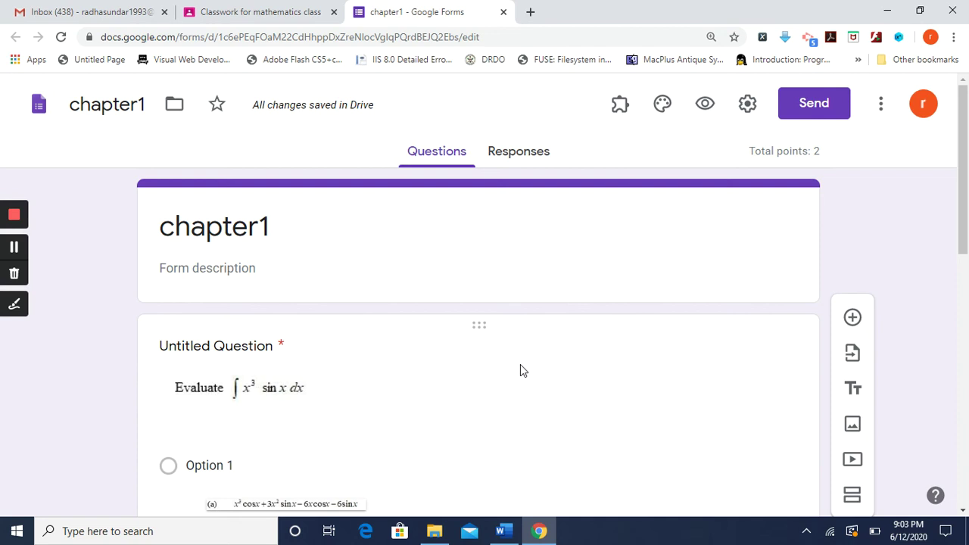
{"action": "left_click", "coordinate": [810, 108]}
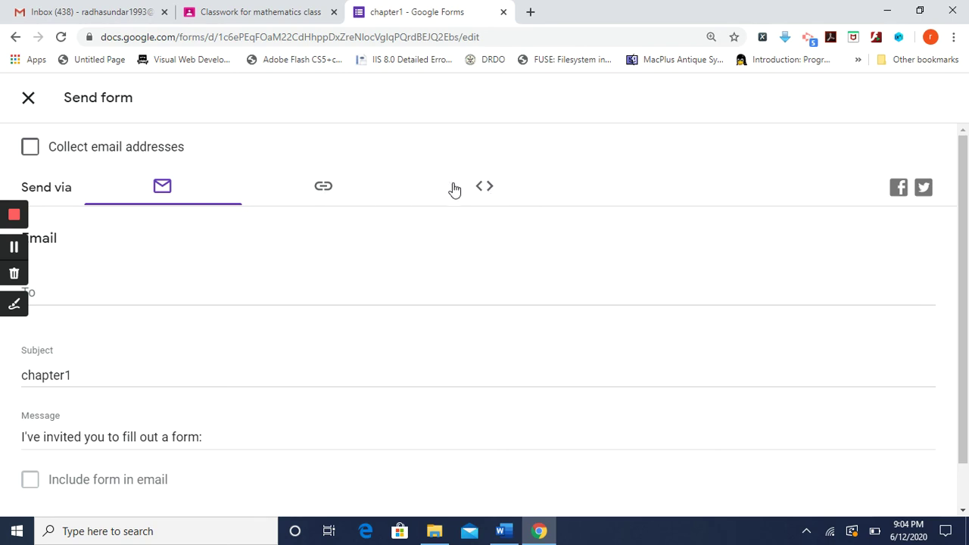
{"action": "left_click", "coordinate": [324, 194]}
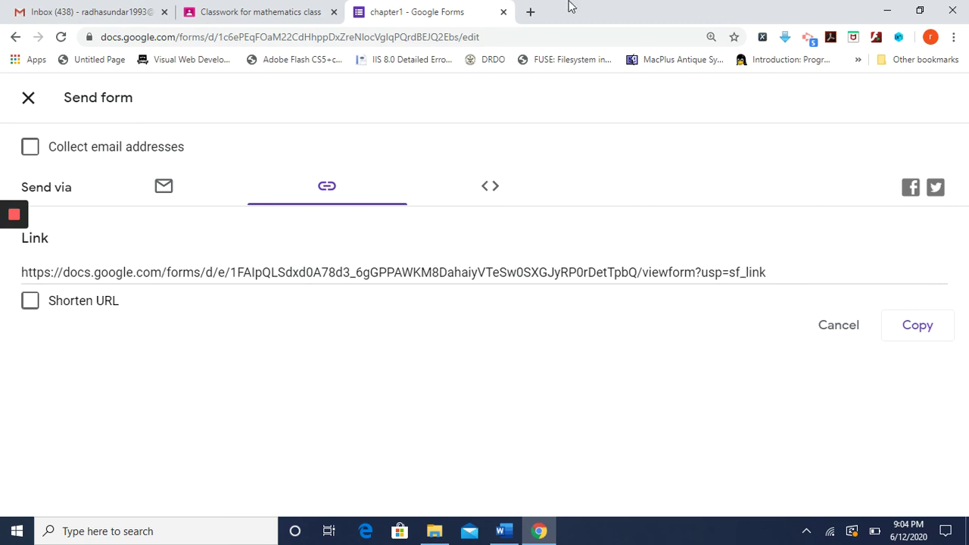
{"action": "mouse_move", "coordinate": [34, 315]}
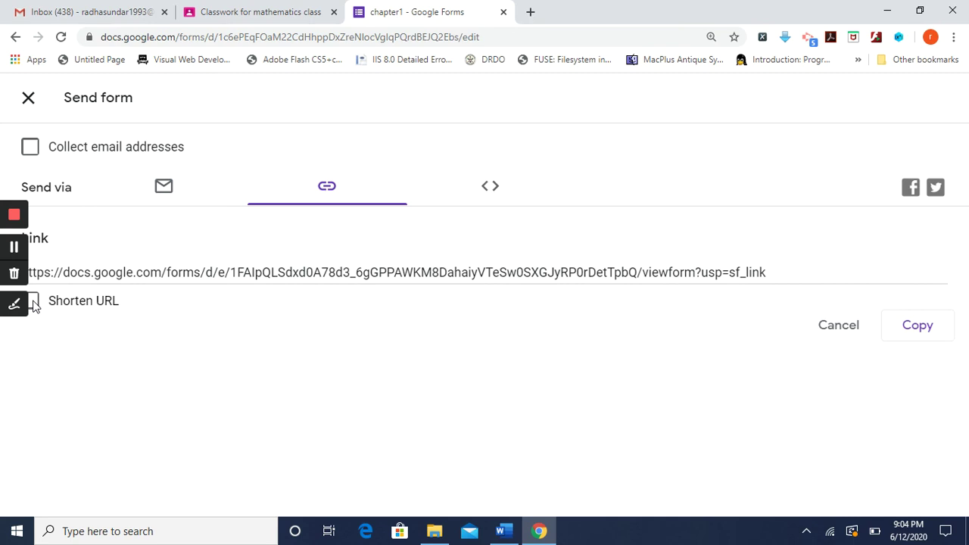
{"action": "left_click", "coordinate": [53, 302]}
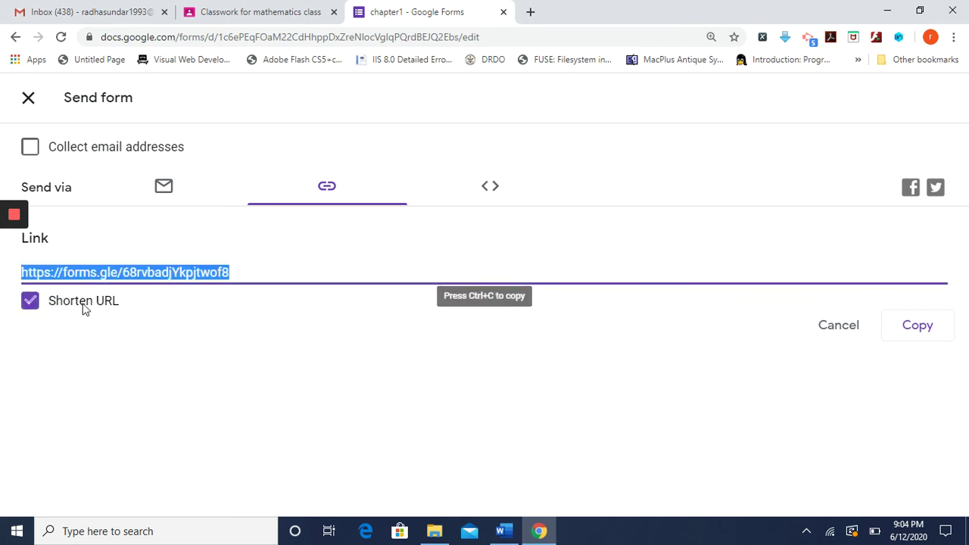
{"action": "left_click", "coordinate": [918, 325]}
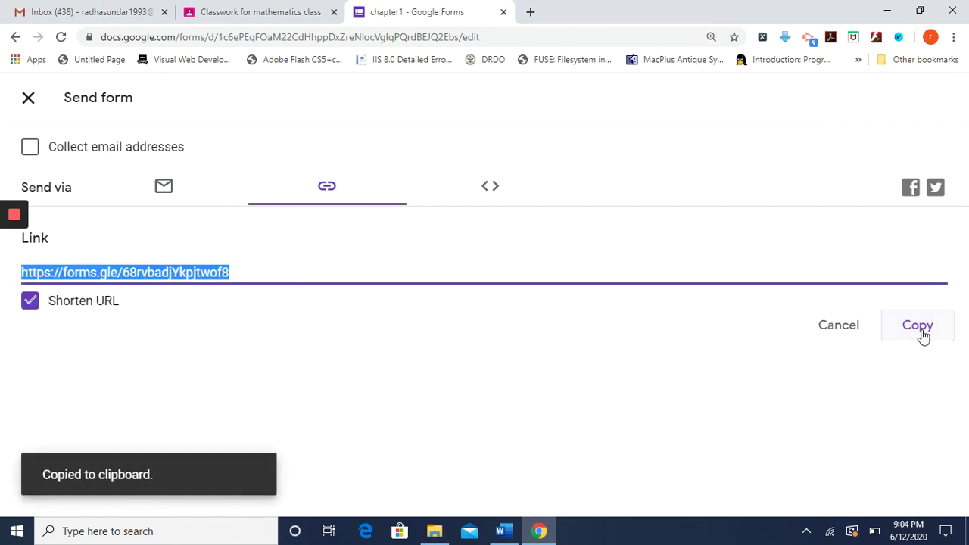
{"action": "left_click", "coordinate": [13, 43]}
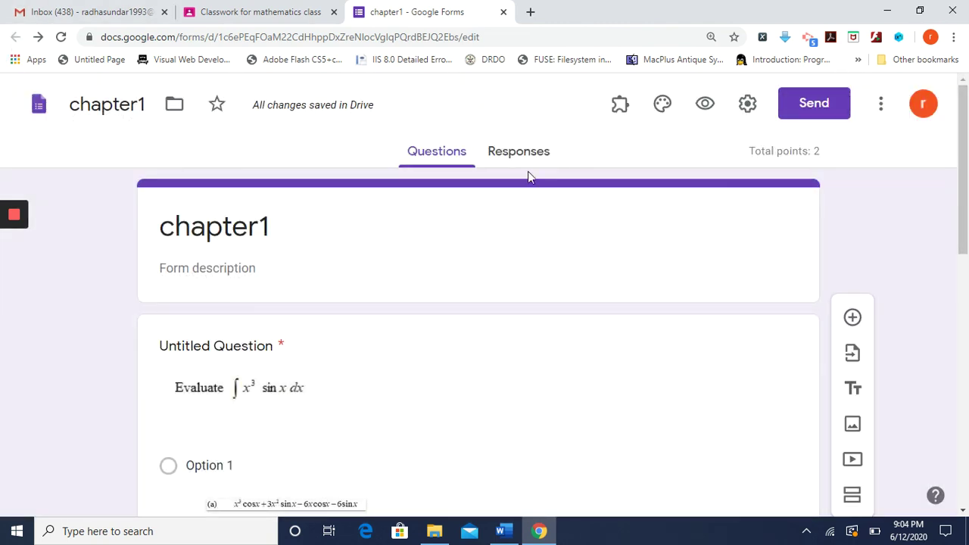
Switch to Google Classroom, close the untitled assignment draft and open the mathematics class's list of people
{"action": "left_click", "coordinate": [250, 13]}
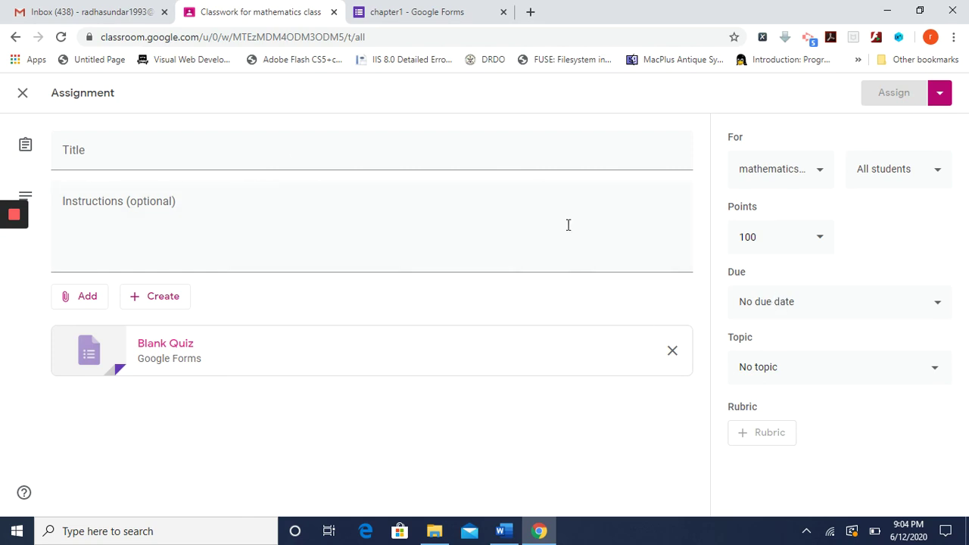
{"action": "left_click", "coordinate": [23, 94]}
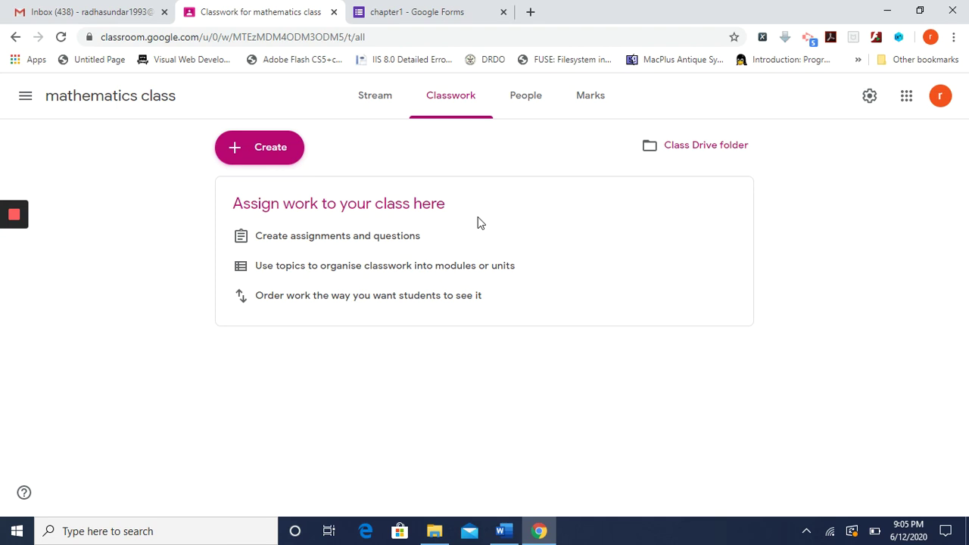
{"action": "left_click", "coordinate": [529, 117]}
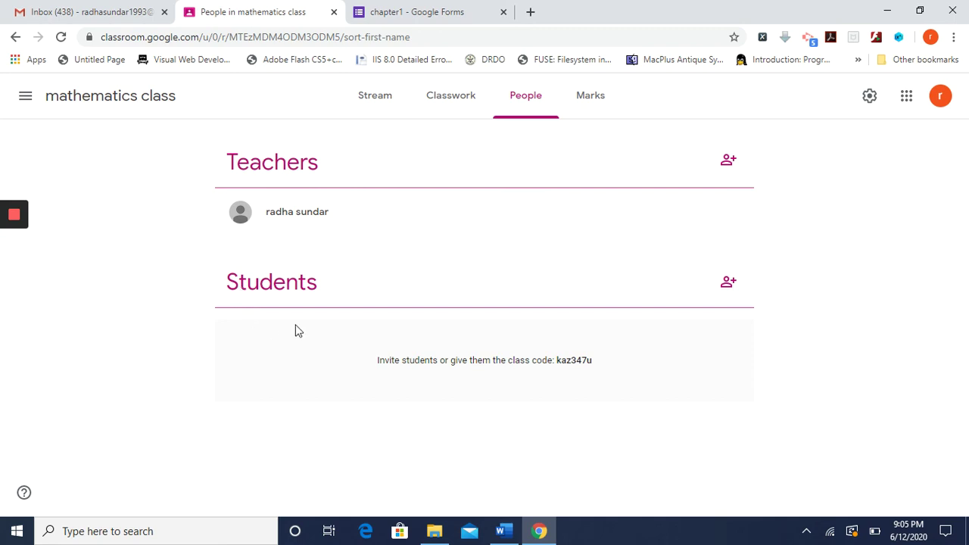
Start a student invitation for the class and add the first student's e-mail address from the search suggestions
{"action": "left_click", "coordinate": [726, 298]}
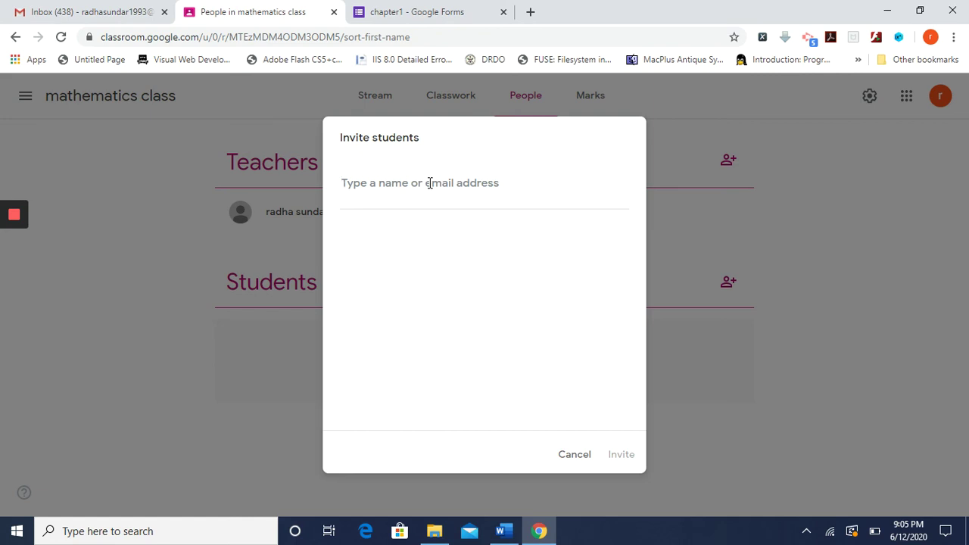
{"action": "type", "text": "vi"}
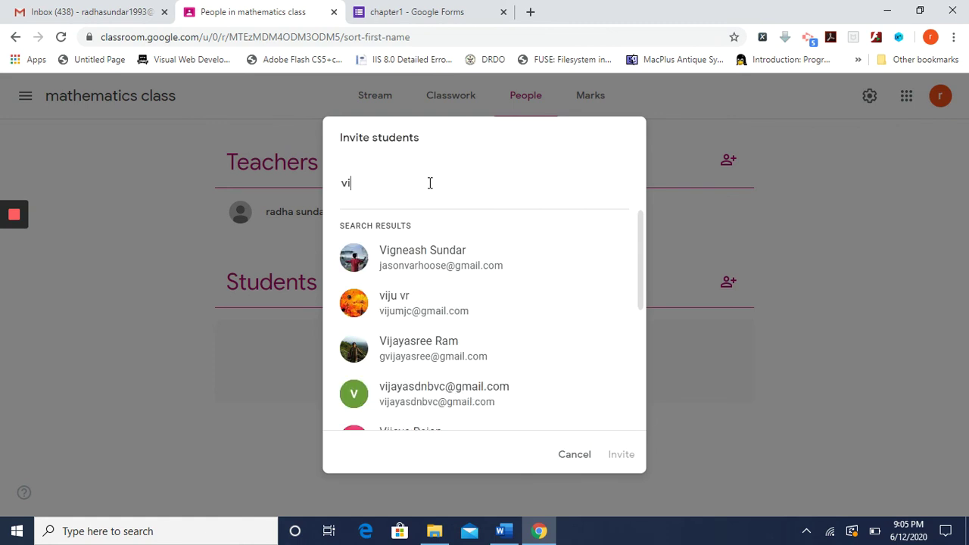
{"action": "type", "text": "ja"}
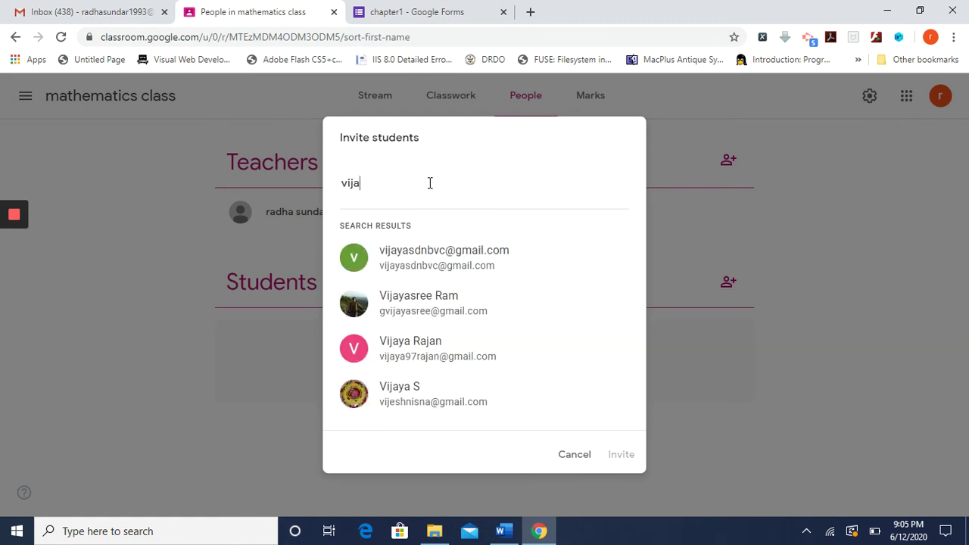
{"action": "left_click", "coordinate": [468, 261]}
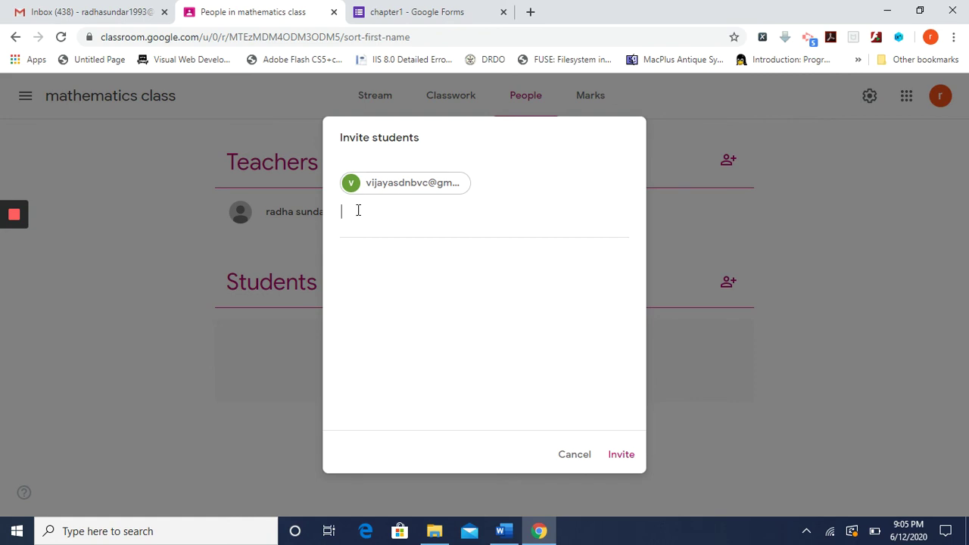
Send the student invitation and start a new announcement in the class stream, keeping it addressed to all students of the mathematics class
{"action": "left_click", "coordinate": [620, 459]}
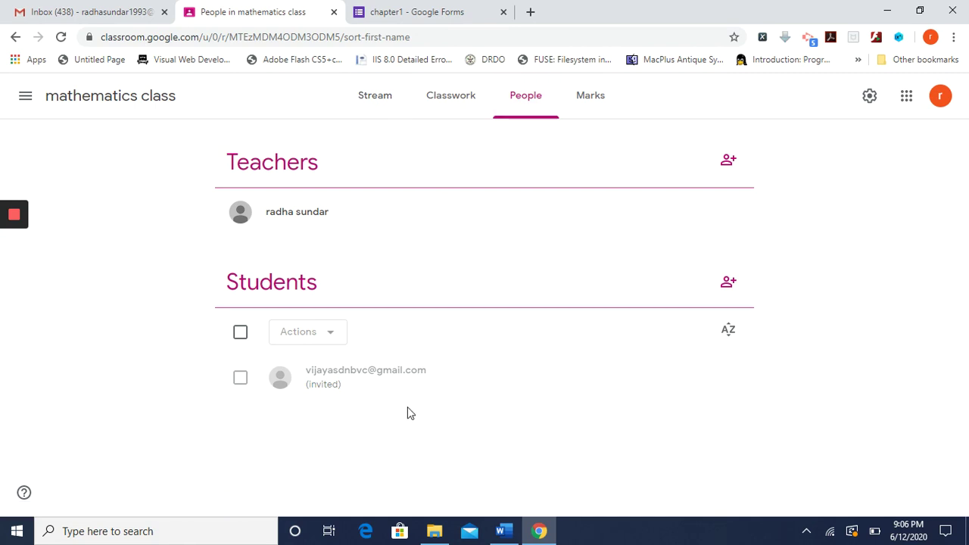
{"action": "left_click", "coordinate": [364, 111]}
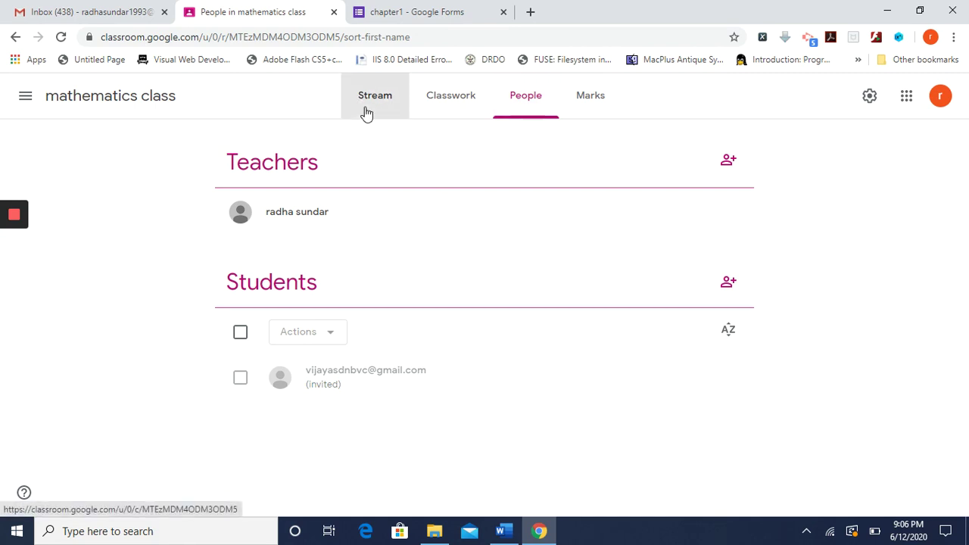
{"action": "left_click", "coordinate": [391, 355]}
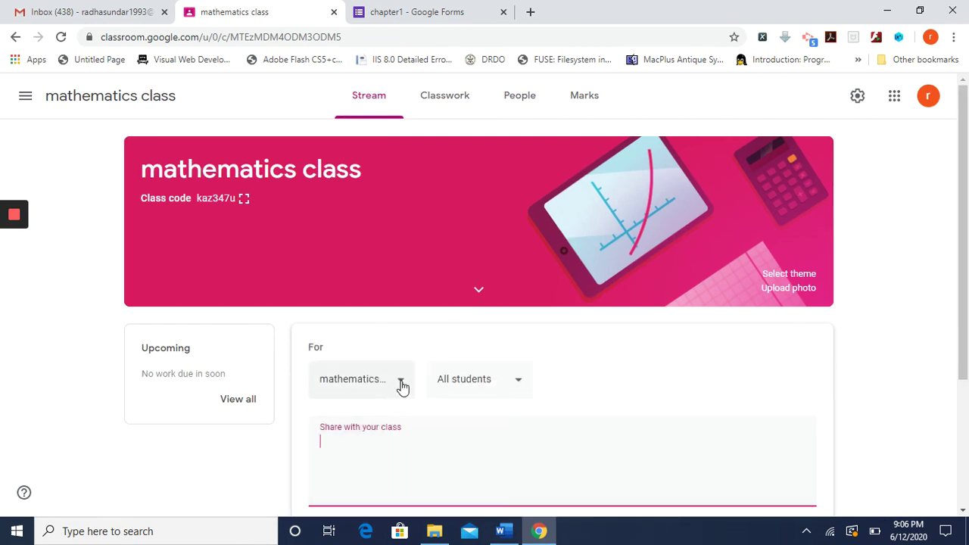
{"action": "left_click", "coordinate": [400, 388]}
{"action": "left_click", "coordinate": [633, 405]}
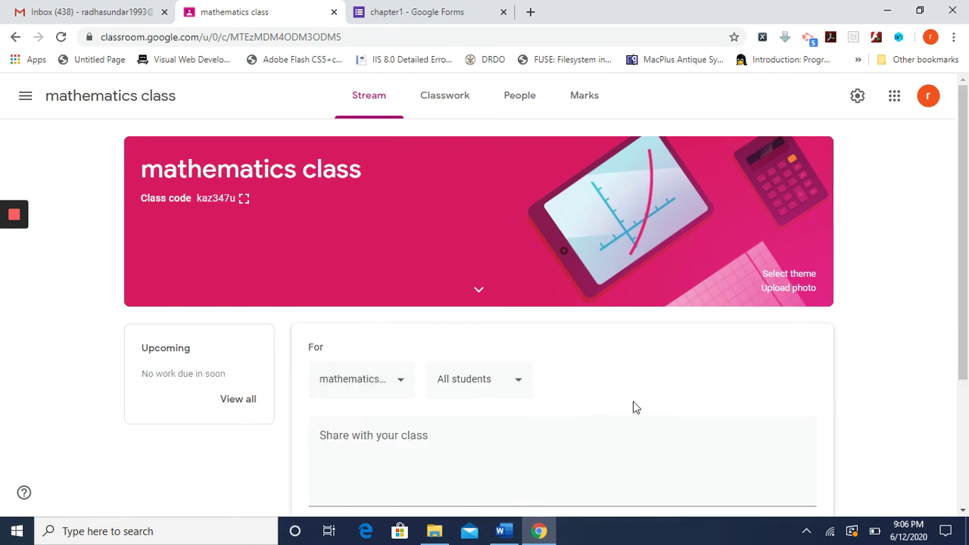
{"action": "left_click", "coordinate": [519, 395]}
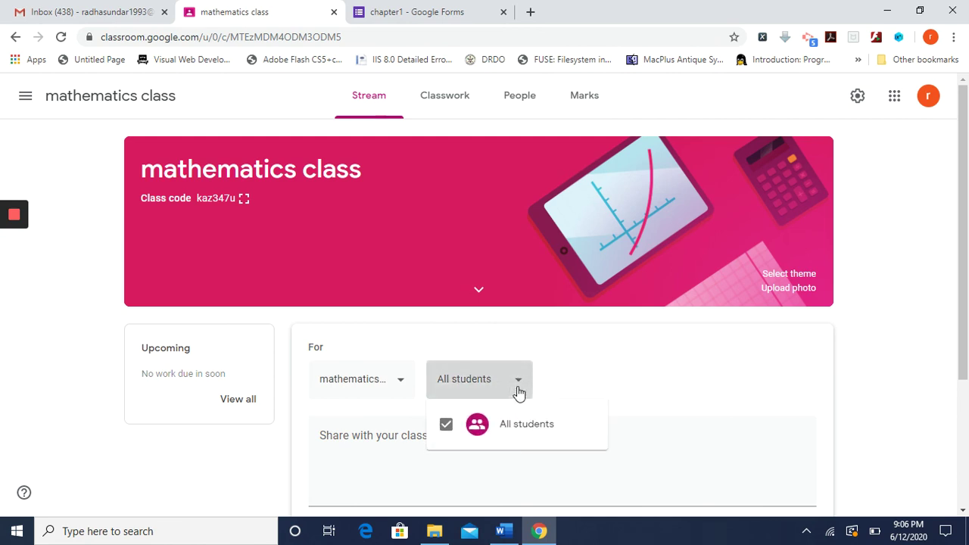
{"action": "left_click", "coordinate": [623, 378]}
Write "do this maths quiz" as the announcement's message to the class
{"action": "left_click", "coordinate": [383, 436]}
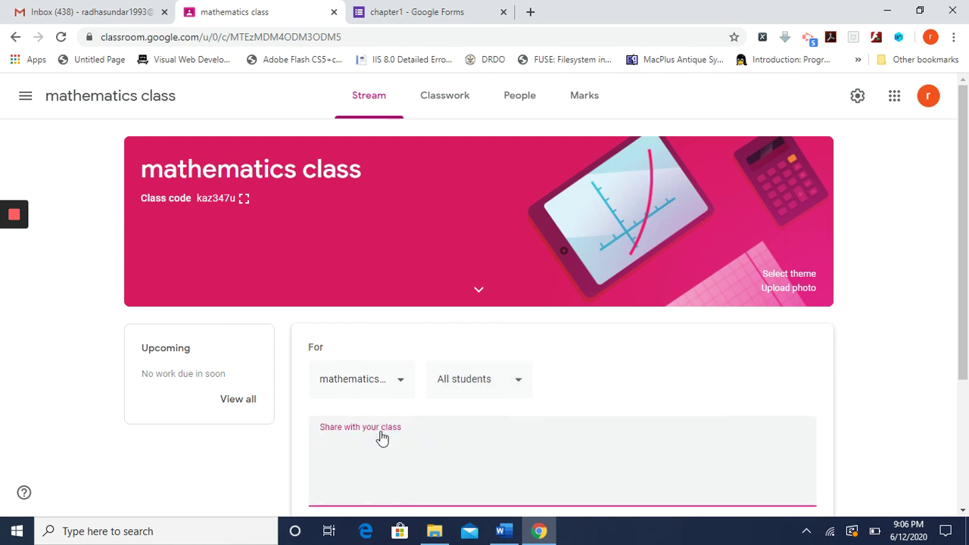
{"action": "type", "text": "do this math quiz"}
{"action": "left_click", "coordinate": [388, 441]}
{"action": "type", "text": "s"}
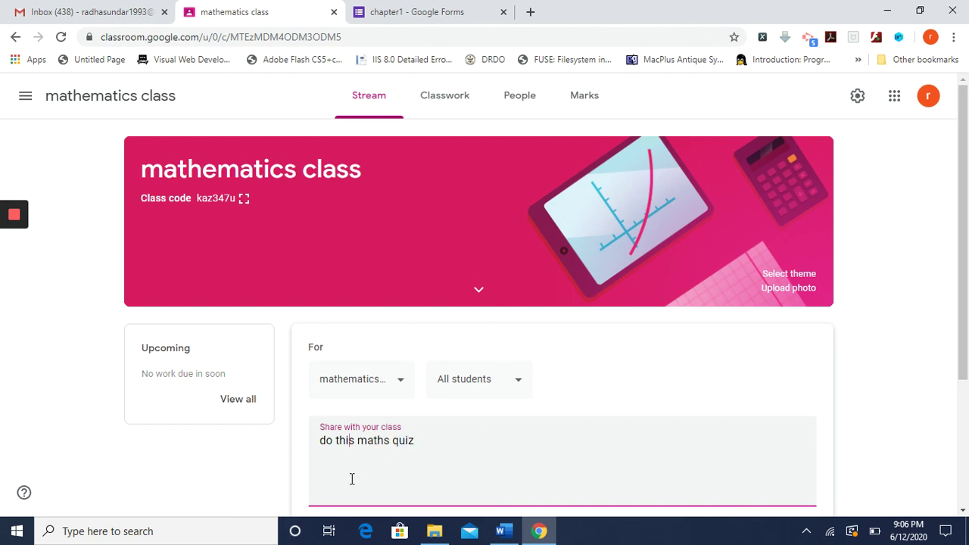
Paste the copied chapter1 form link on a new line below the message and post the announcement
{"action": "left_click", "coordinate": [425, 436]}
{"action": "key", "text": "Return"}
{"action": "key", "text": "ctrl+v"}
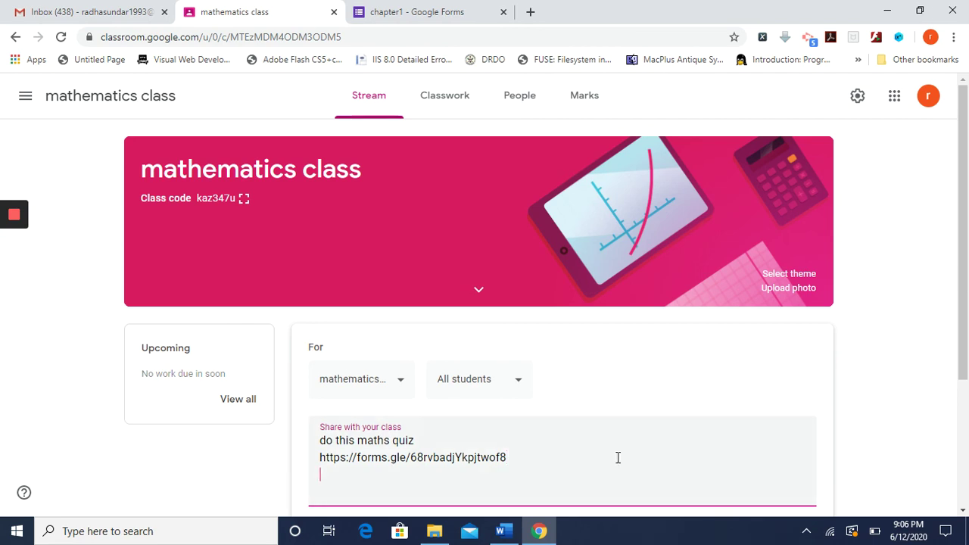
{"action": "scroll", "coordinate": [662, 407], "scroll_direction": "down", "scroll_amount": 2}
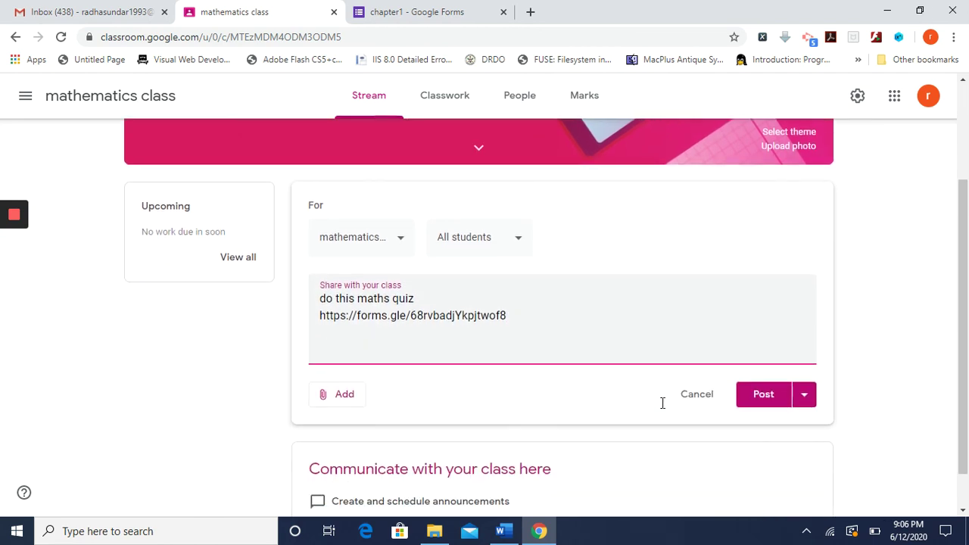
{"action": "left_click", "coordinate": [754, 401]}
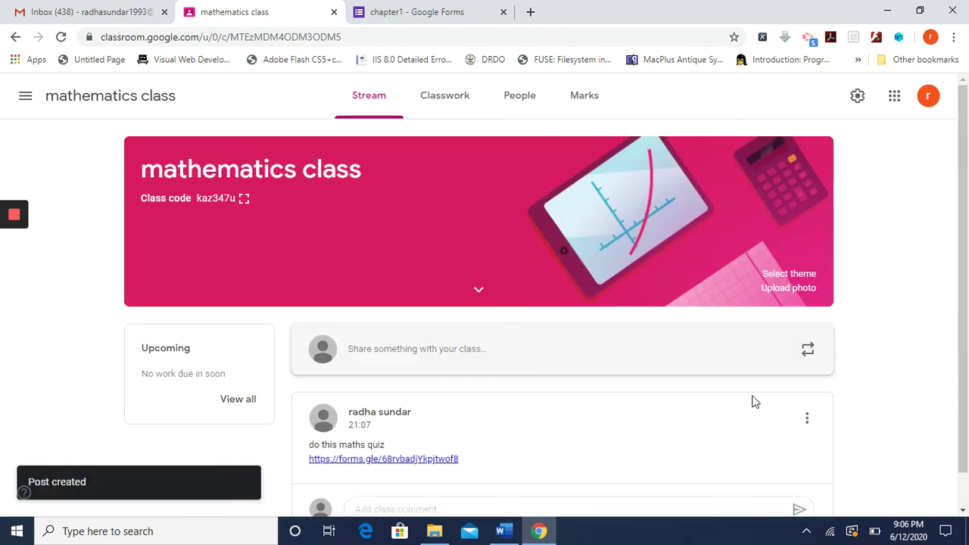
{"action": "scroll", "coordinate": [515, 448], "scroll_direction": "down", "scroll_amount": 1}
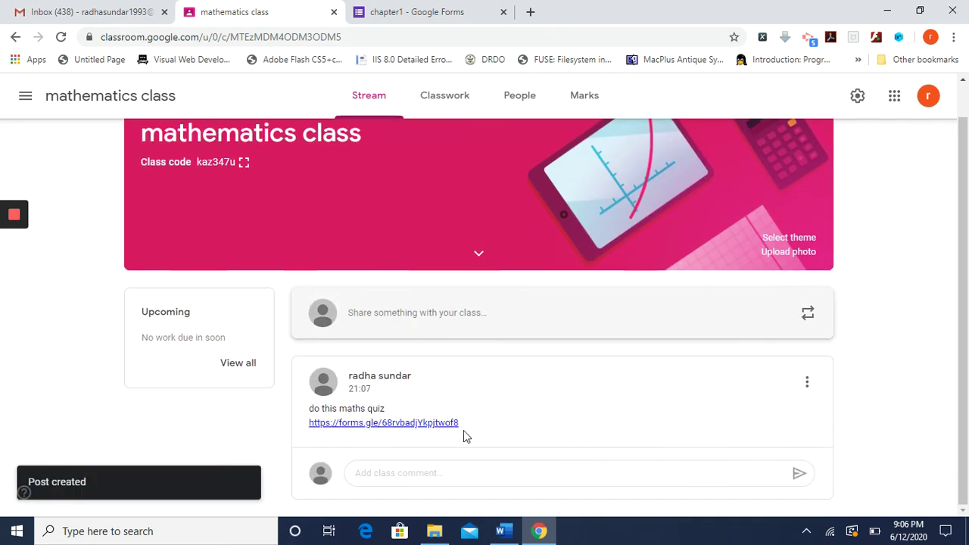